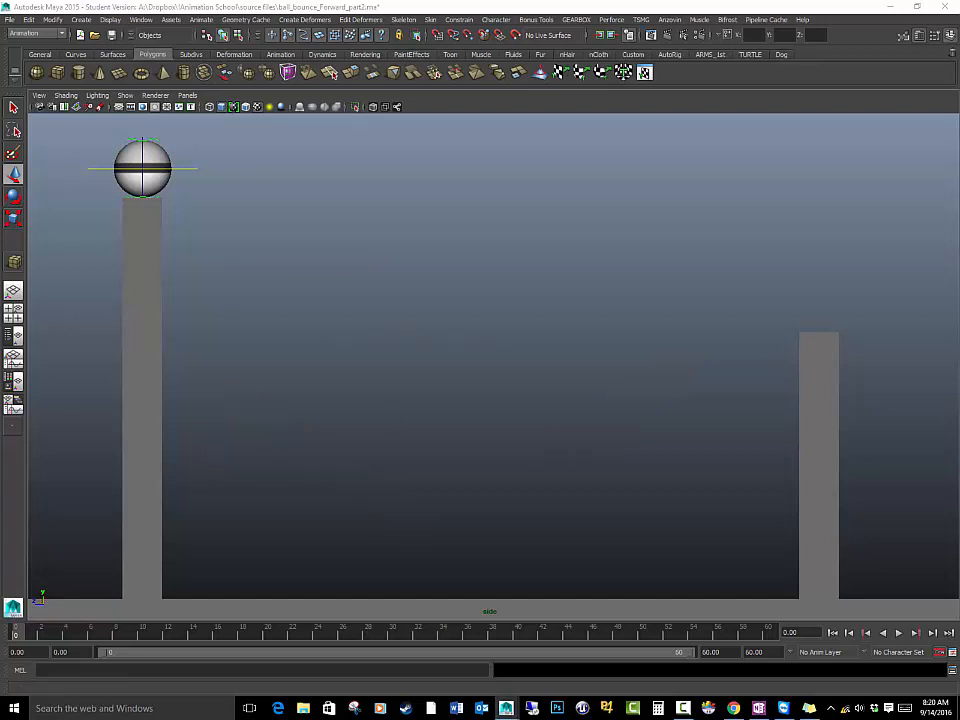
Select the ball's placement control and key it at frame 0, resting on top of the tall pillar
drag(2, 240, 821, 187)
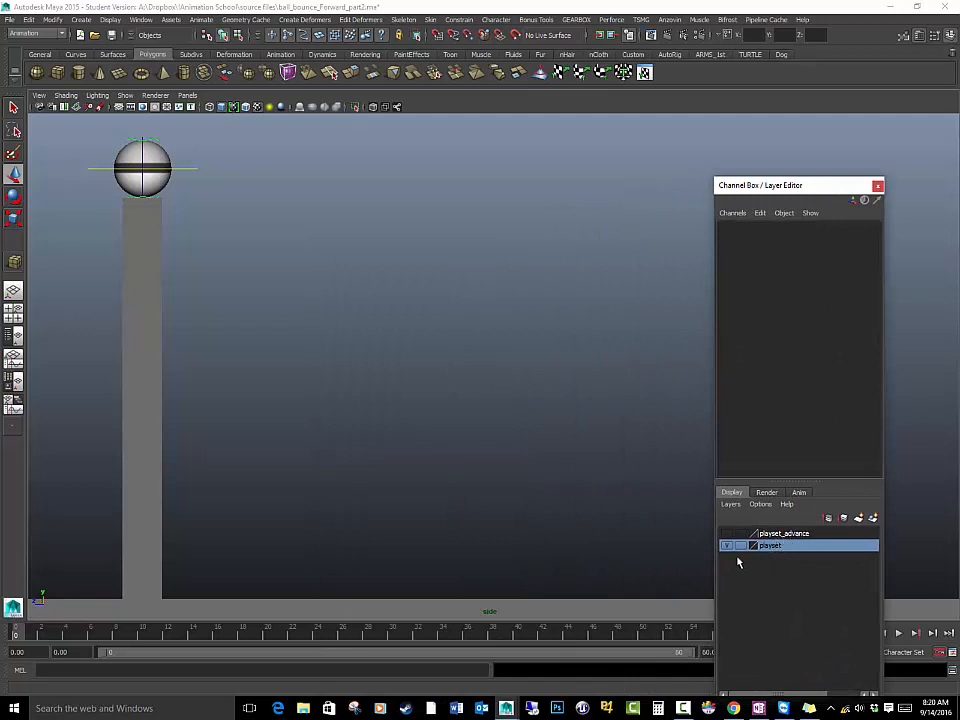
key(ctrl+shift+a)
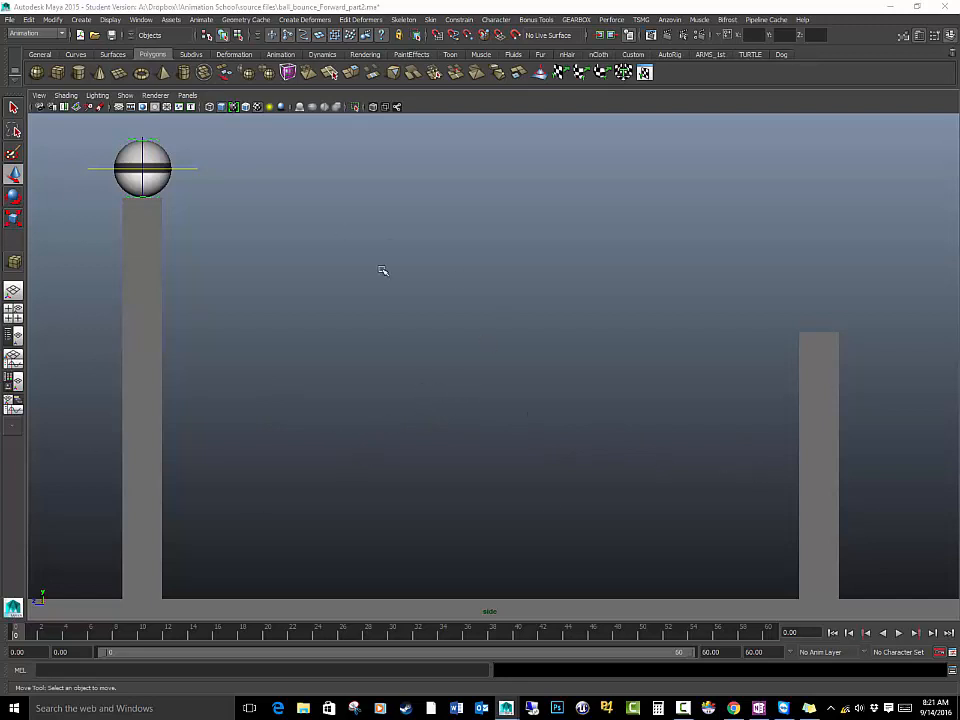
click(184, 167)
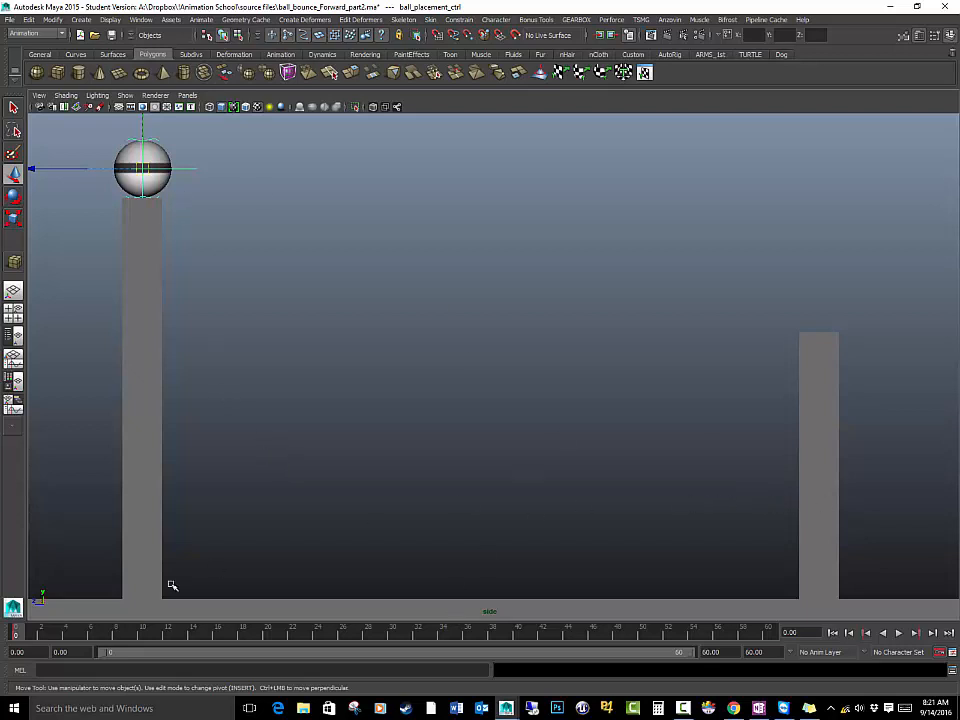
drag(753, 632, 768, 635)
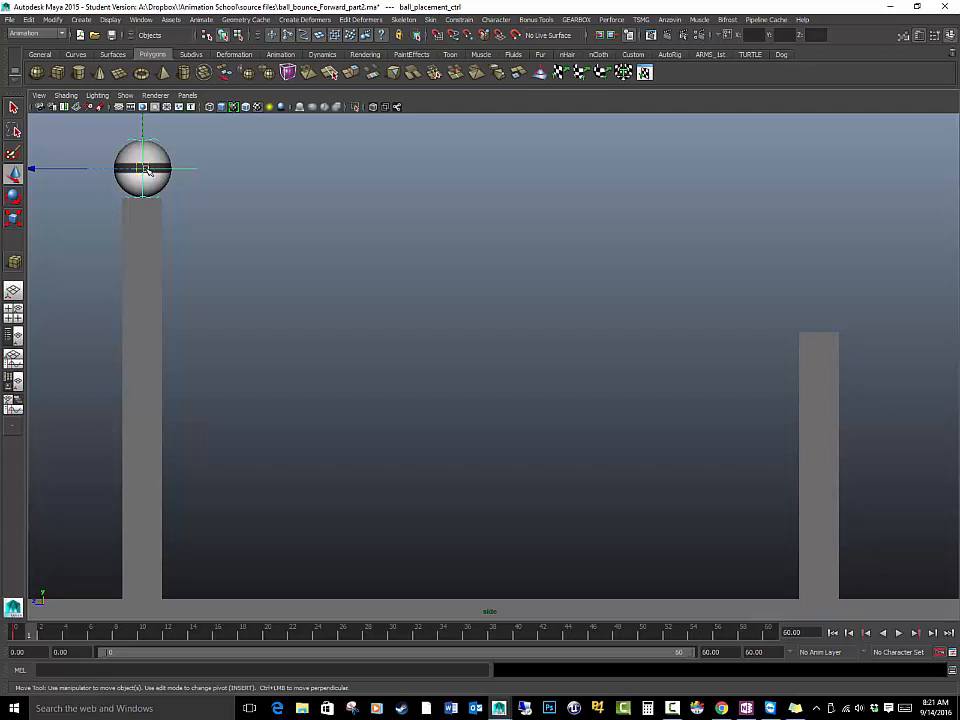
key(alt+v)
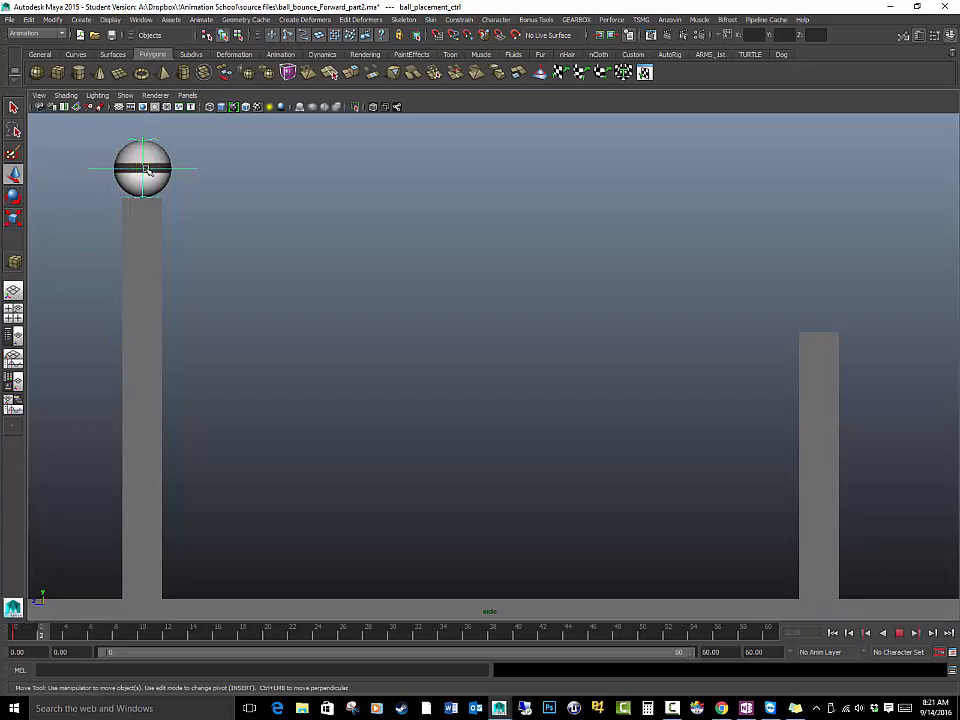
key(alt+shift+v)
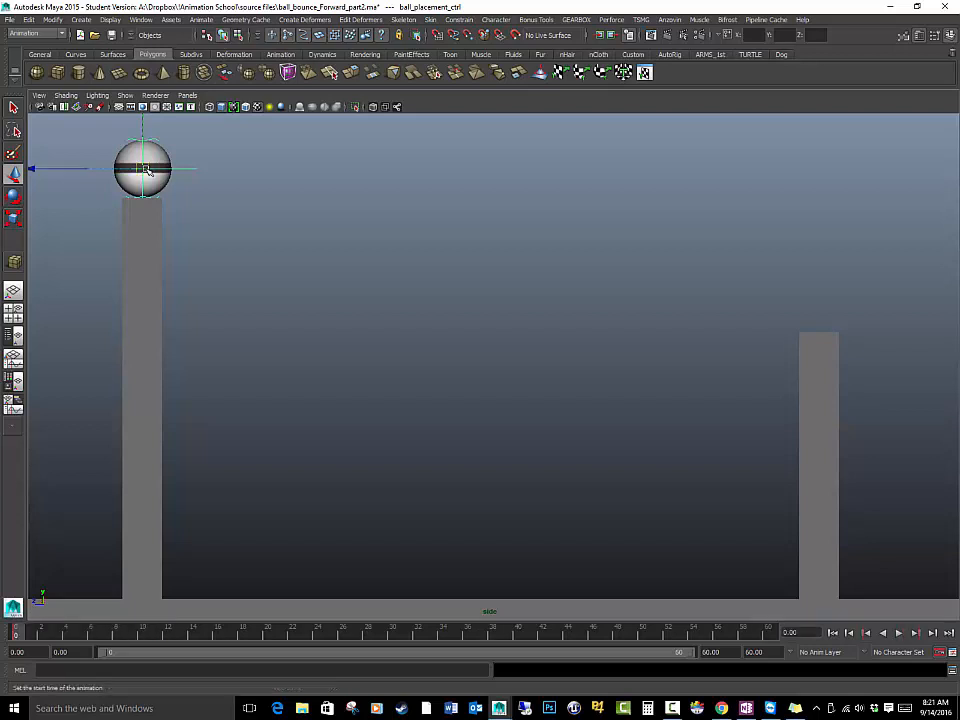
Key the ball's first ground contact at frame 14, with Translate Y about 1.1 and Translate Z about 14.4
key(alt+v)
key(alt+v)
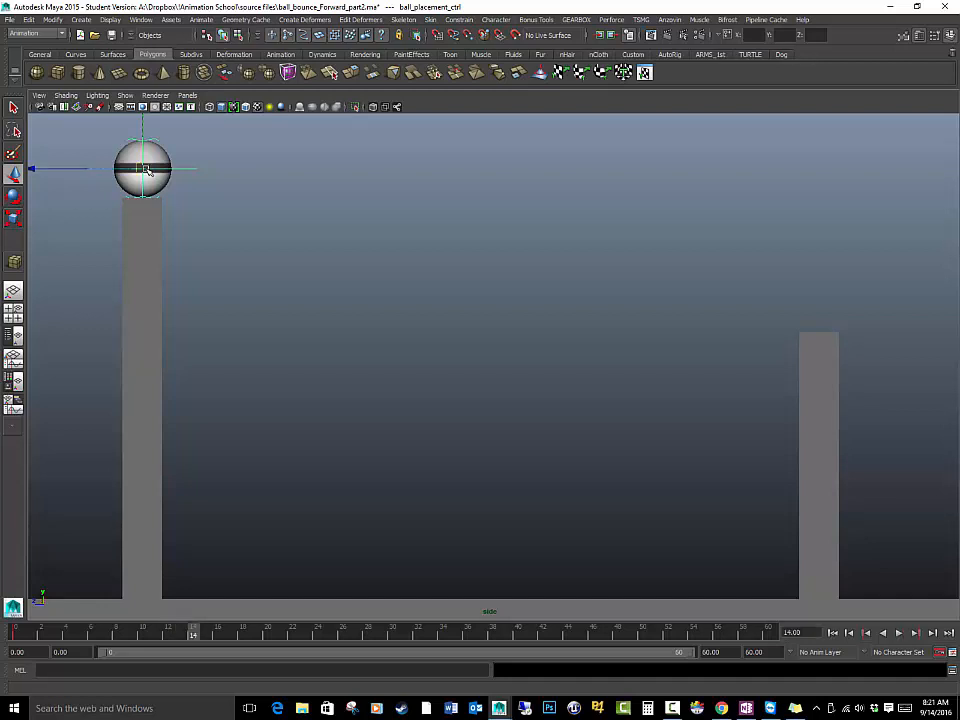
key(alt+v)
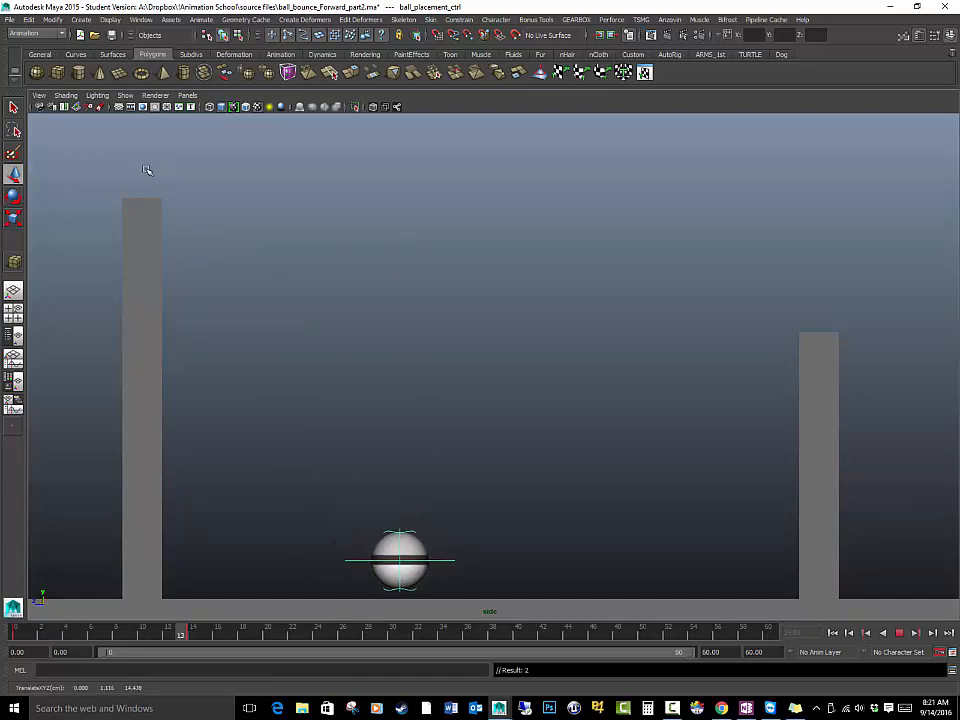
Key the ball at frame 7 in midair, slightly above its starting height and past the tall pillar
key(alt+v)
mouse_move(273, 367)
mouse_down()
mouse_move(291, 227)
mouse_move(275, 149)
mouse_up()
key(alt+v)
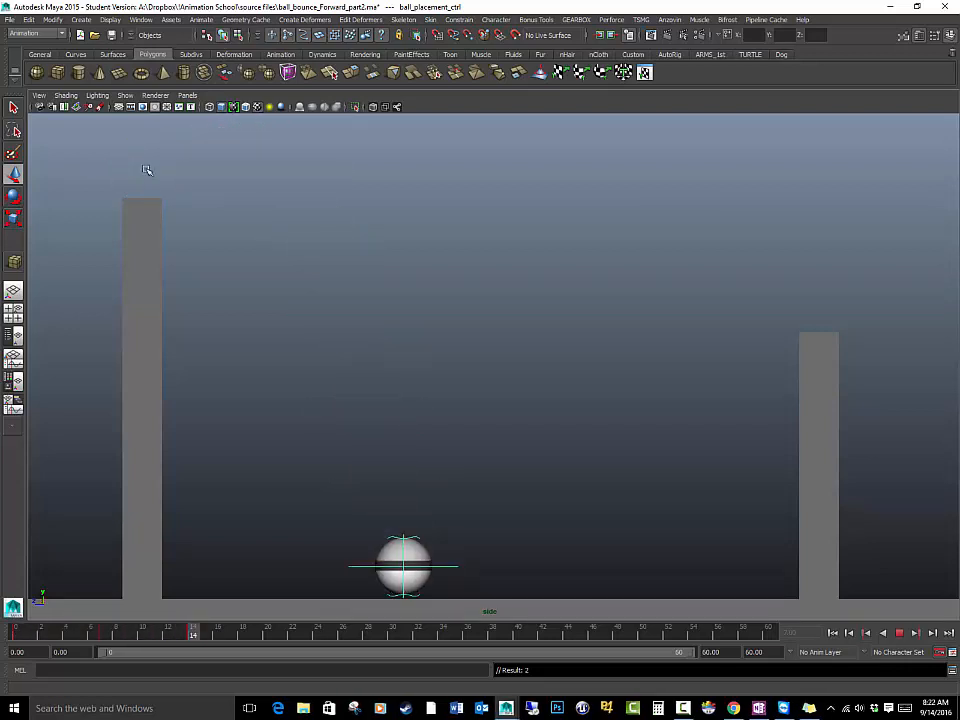
Key the peak of the ball's first bounce at frame 20, in midair beyond the first ground contact
key(alt+v)
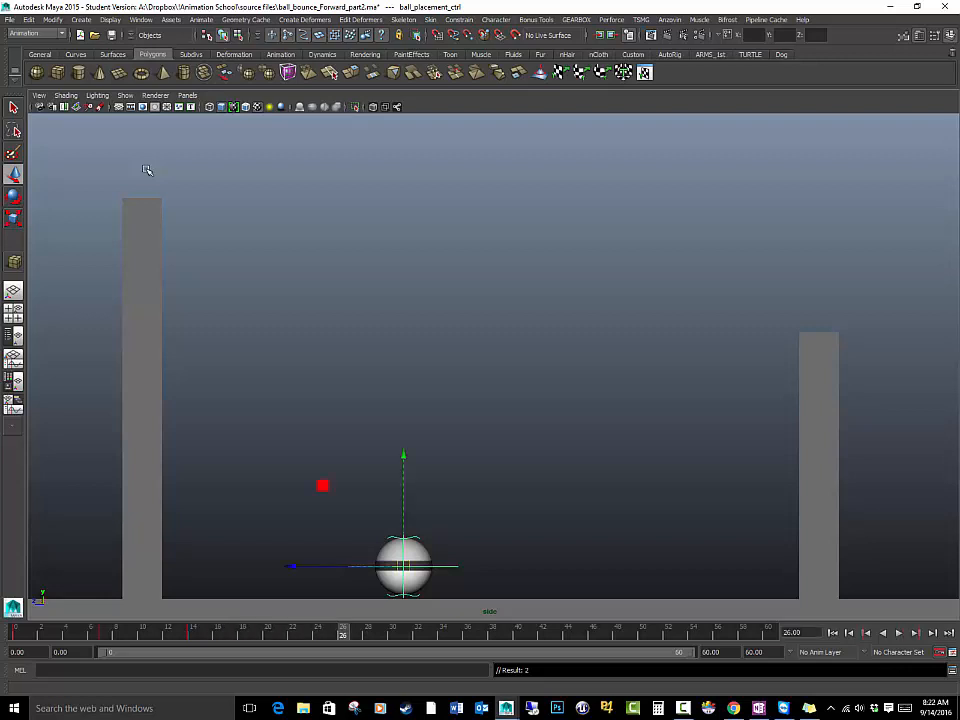
middle_drag(342, 632, 268, 632)
drag(403, 566, 475, 360)
key(period)
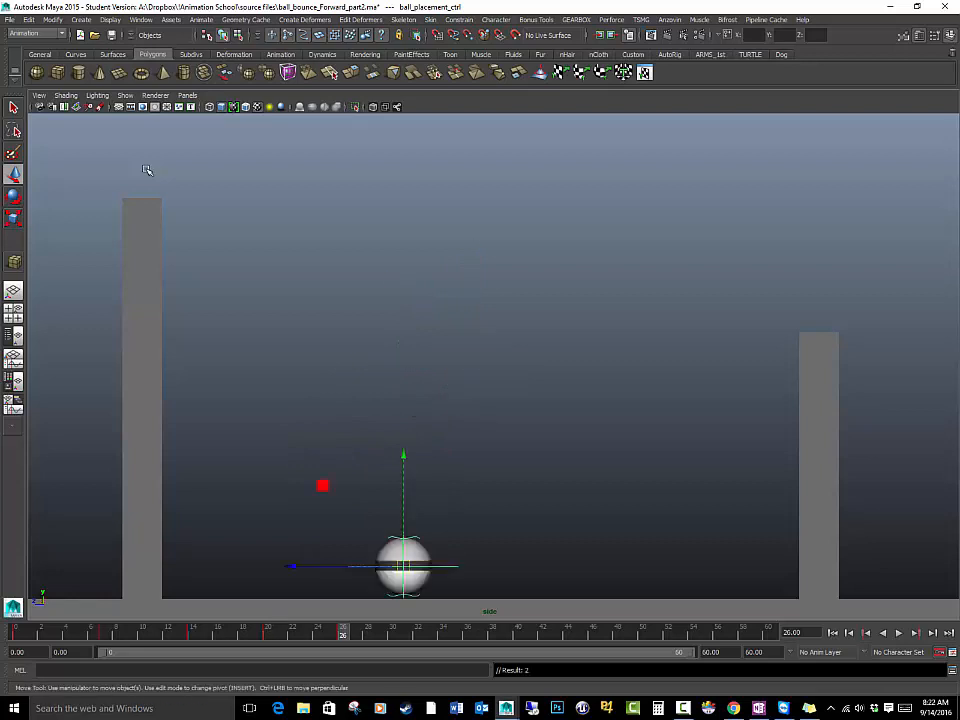
Key the ball's second ground contact at frame 26, with Translate Y about 1.1 and Translate Z about 6.6
drag(292, 566, 477, 566)
key(alt+v)
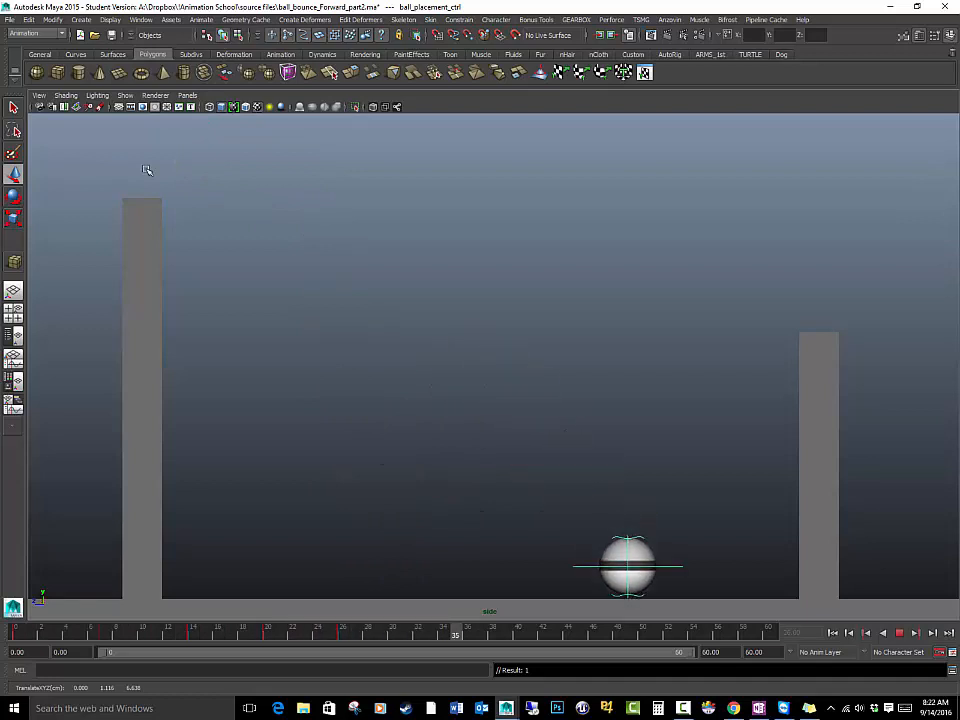
key(alt+v)
Key the ball hitting the short pillar at frame 32, with Translate Y about 3.4 and Translate Z about 1.5
drag(628, 566, 723, 483)
key(s)
key(alt+v)
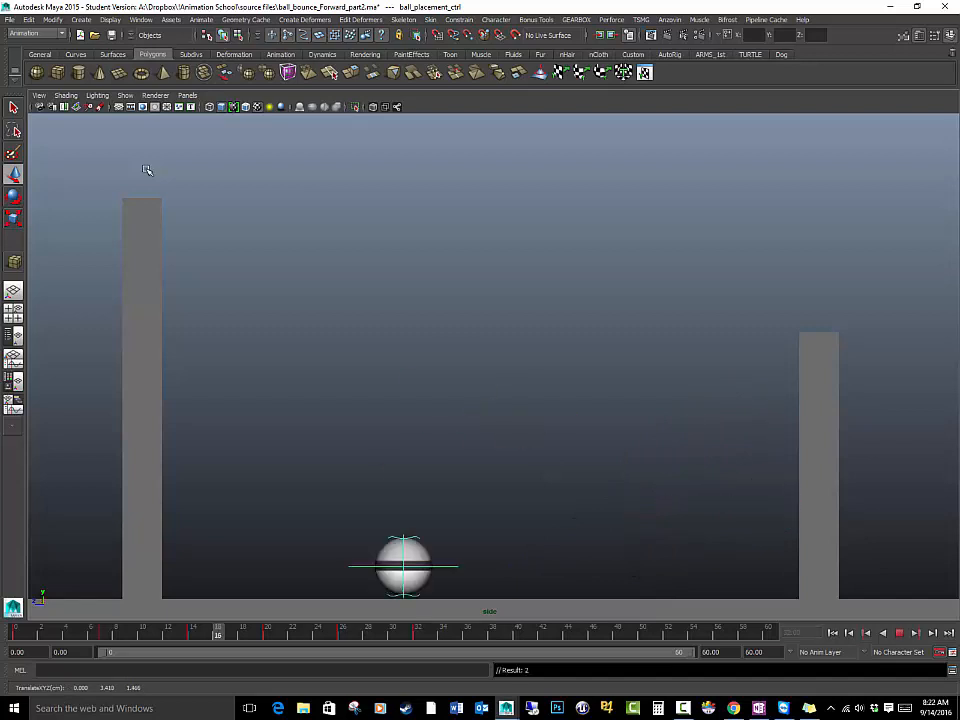
Key the ball's peak before the short pillar, Translate Y about 5.6, at frame 30, and retime the pillar-contact key to frame 34
key(alt+v)
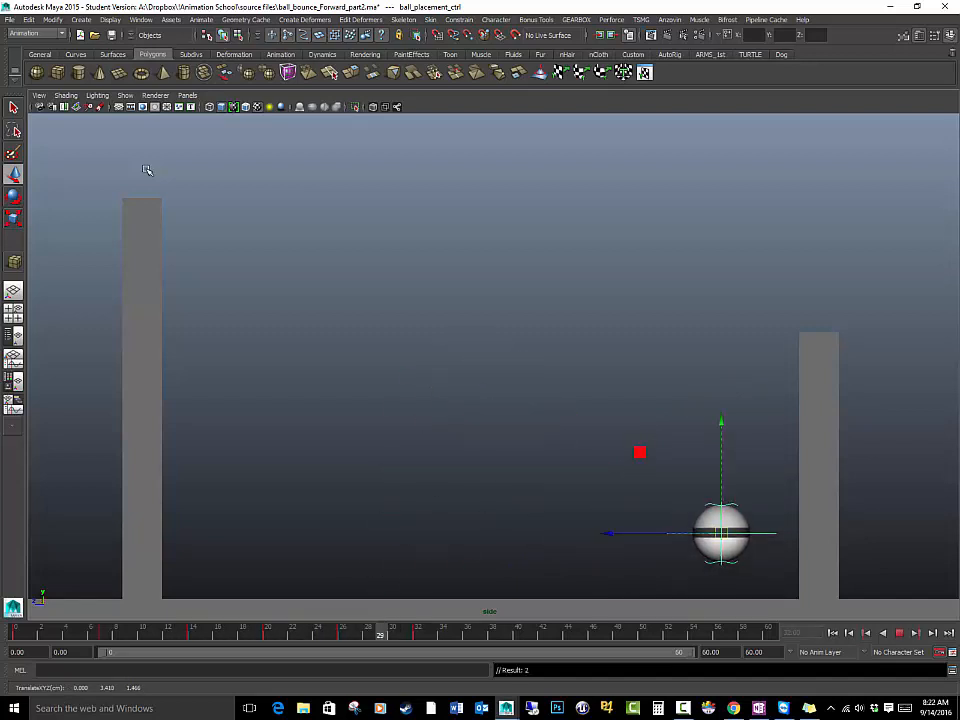
key(alt+v)
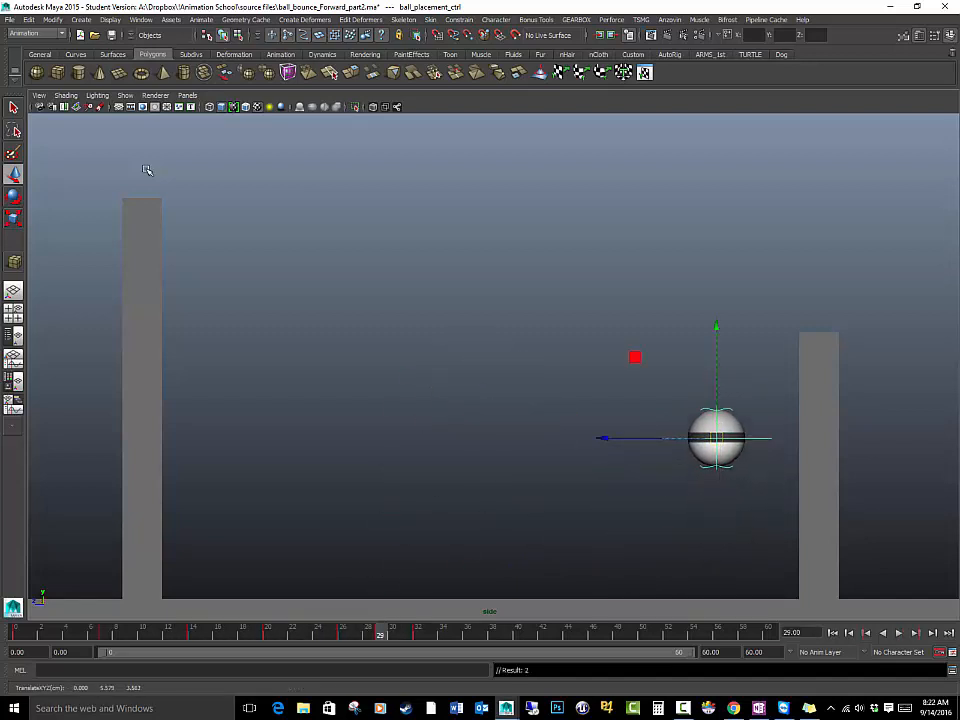
key(alt+v)
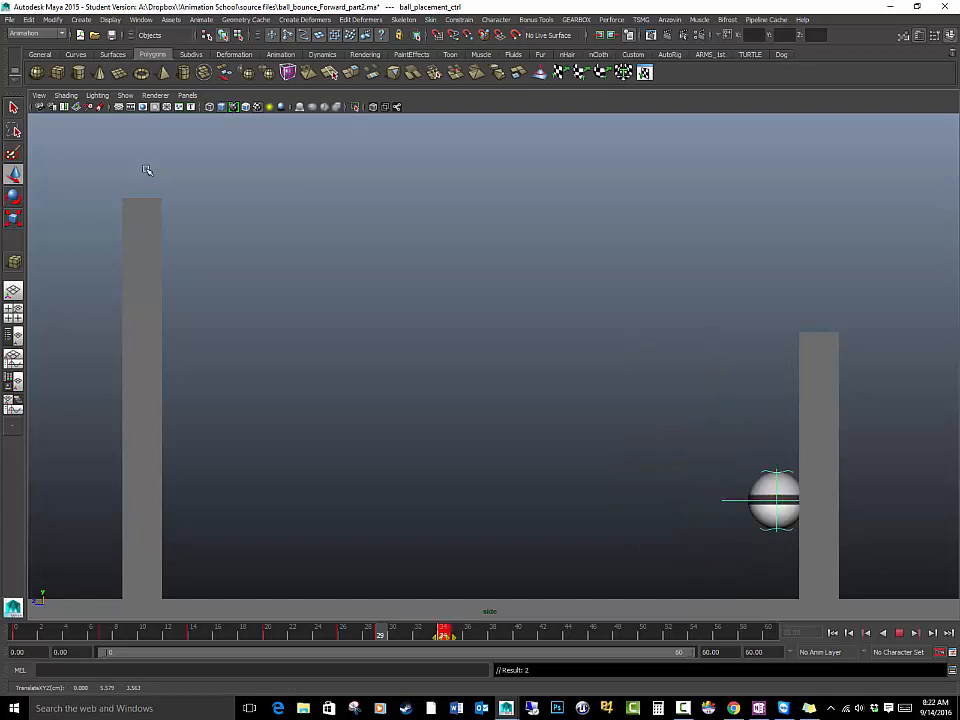
key(alt+.)
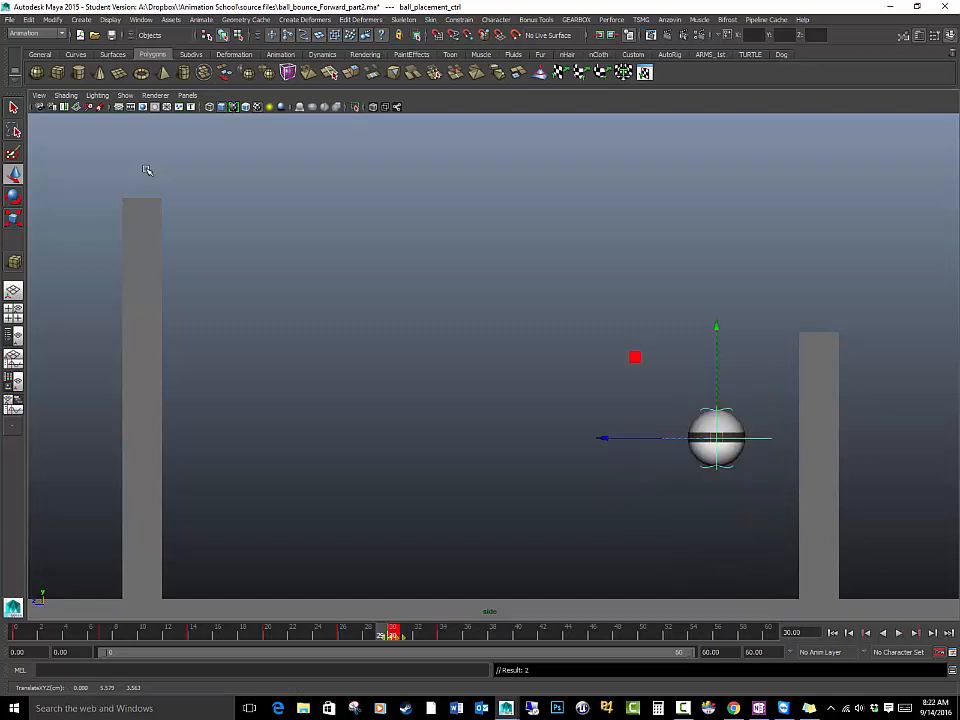
key(alt+v)
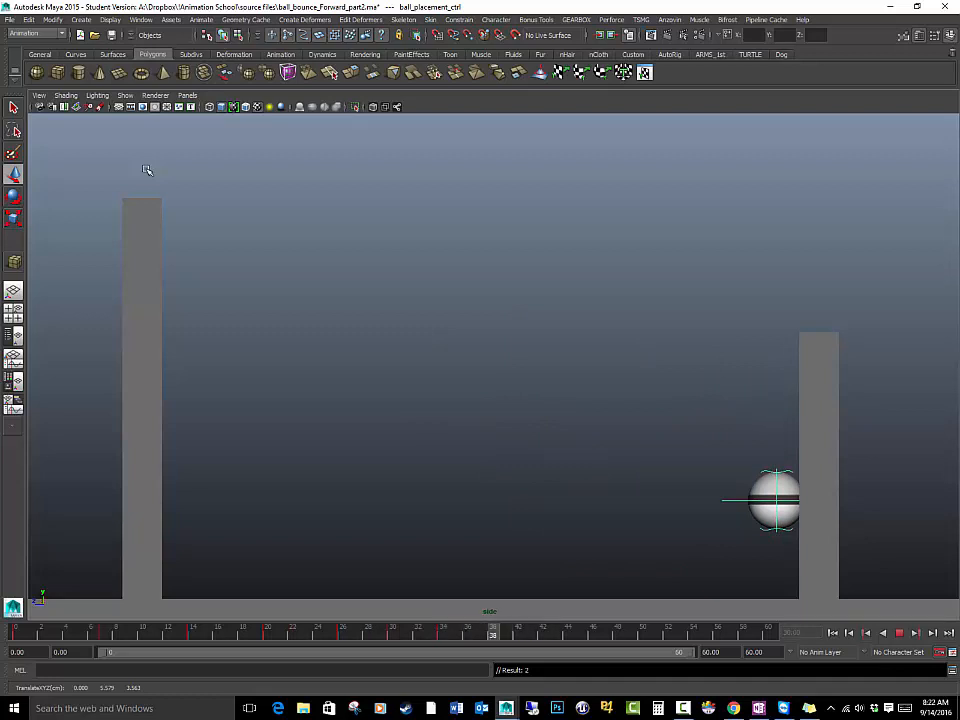
Key the ball rebounding from the short pillar at frame 39, with Translate Y about 4.7 and Translate Z about 4.2
key(alt+v)
key(alt+v)
key(alt+v)
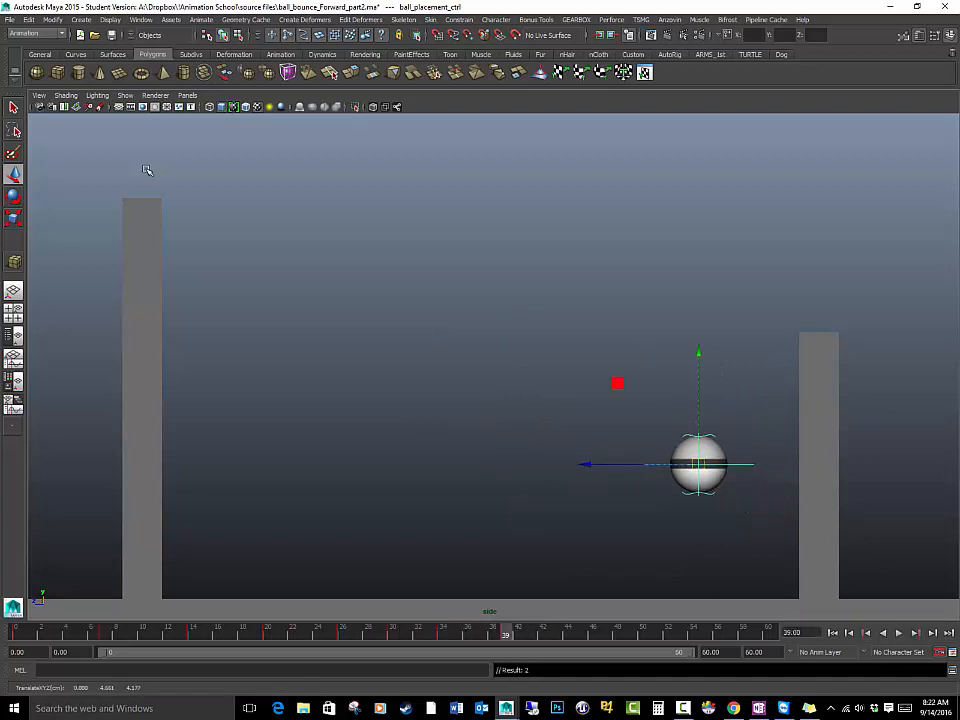
Key the ball's ground contact after the rebound at frame 44, with Translate Y about 0.95 and Translate Z about 8
drag(586, 464, 516, 464)
drag(547, 384, 508, 490)
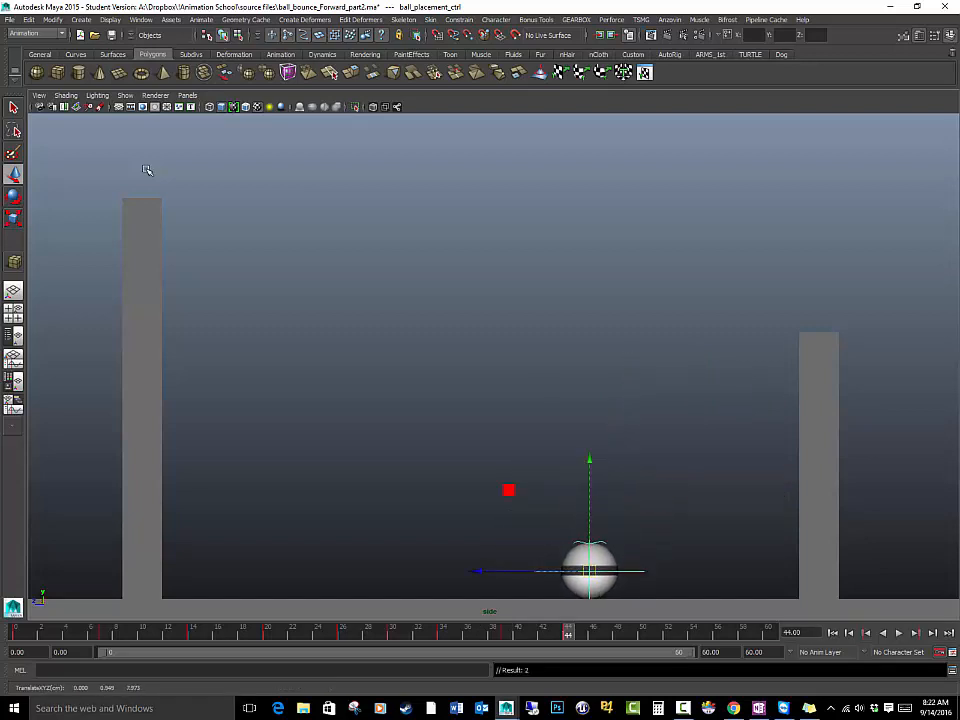
key(alt+v)
key(alt+v)
Key the ball on the ground farther back at frame 55 and at the peak of a small bounce at frame 49
key(s)
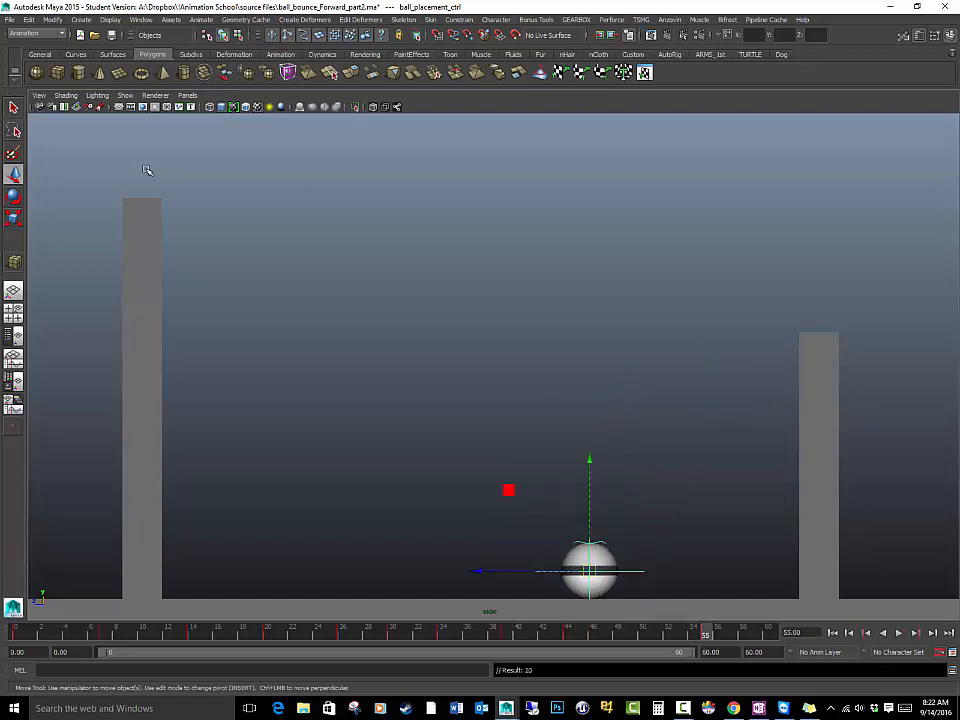
drag(478, 571, 371, 571)
key(comma)
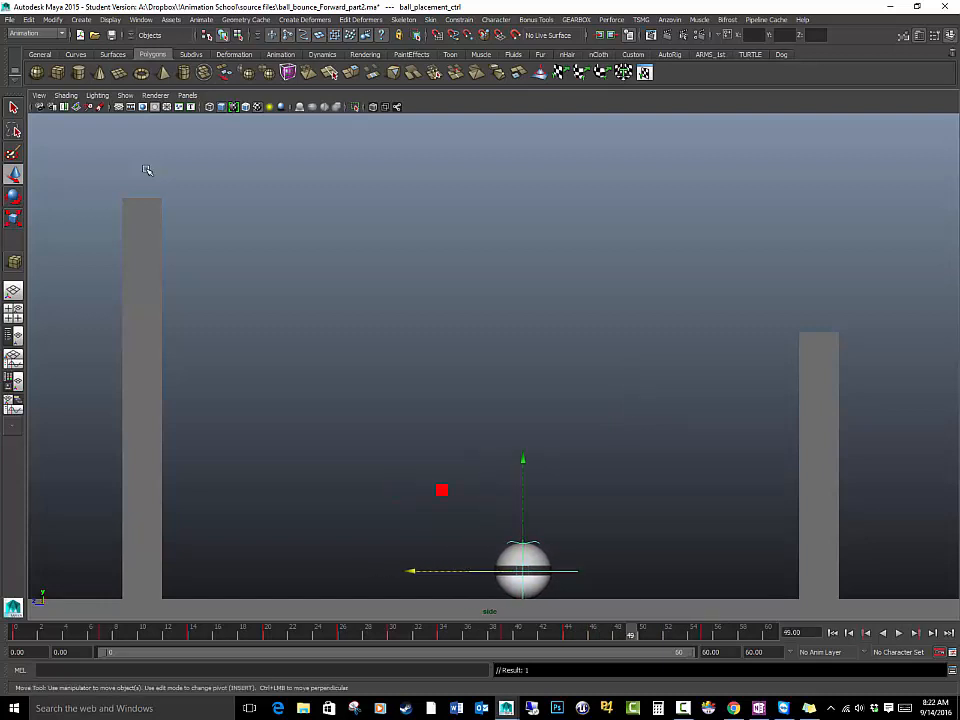
key(alt+v)
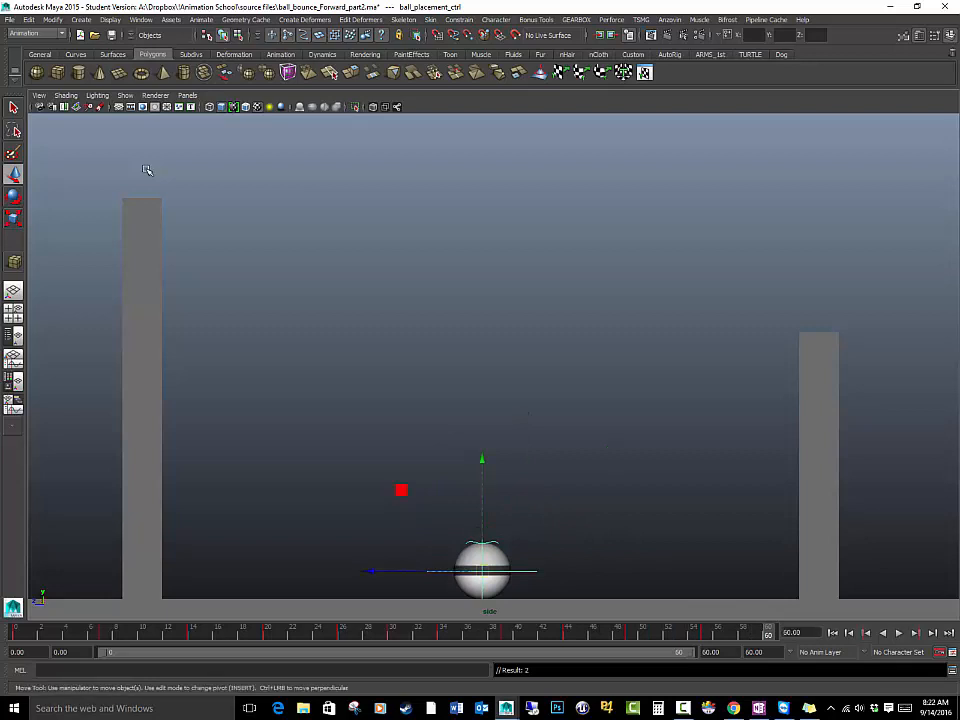
Key the ball's final resting position on the ground at frame 60, with Translate Z about 13.7, and return to frame 0
drag(370, 571, 311, 571)
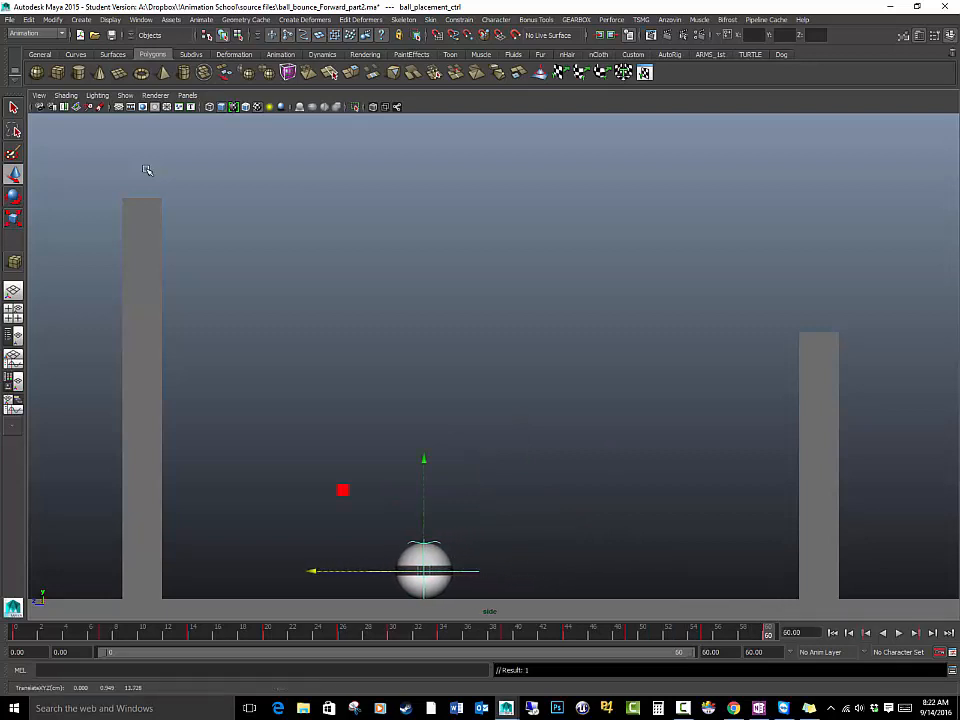
key(comma)
key(alt+v)
key(alt+shift+v)
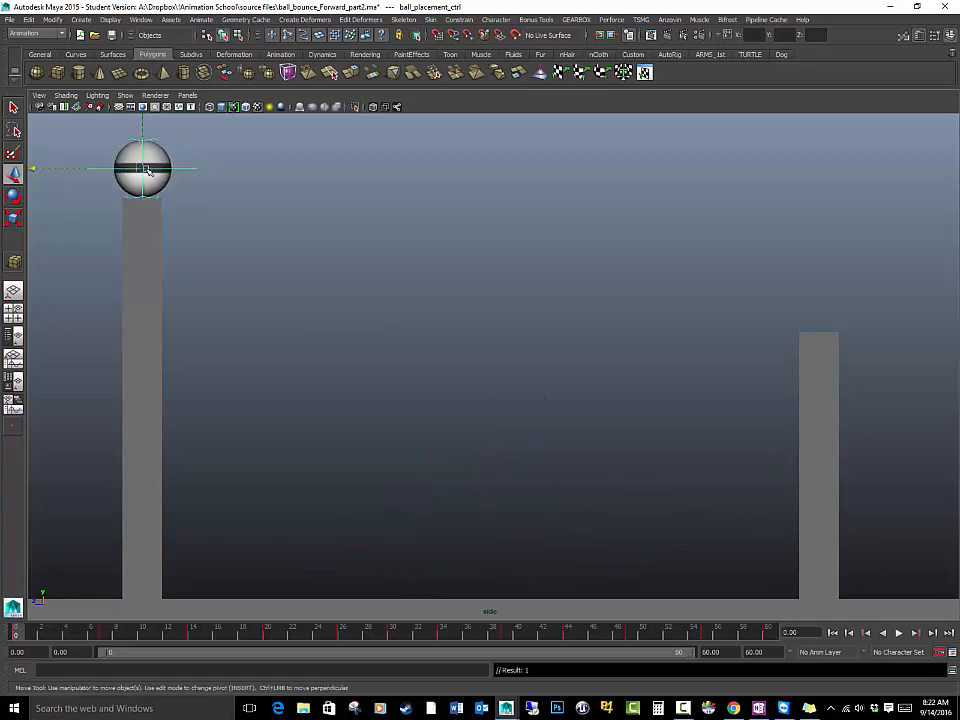
Play back the blocked bounce animation to check its timing and the contact with the short pillar
key(alt+v)
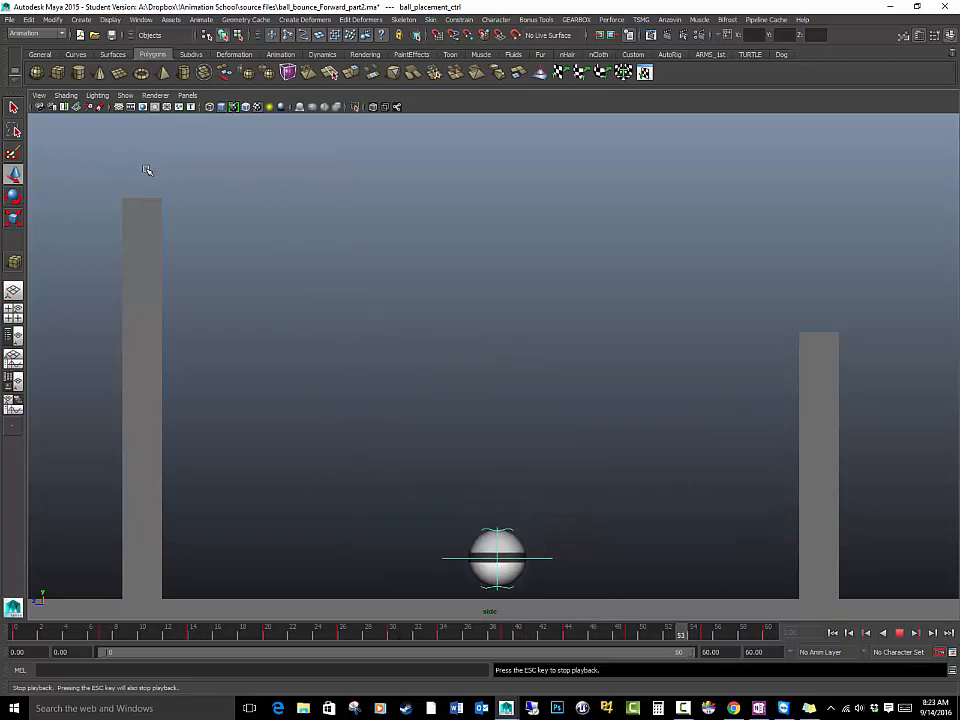
key(Escape)
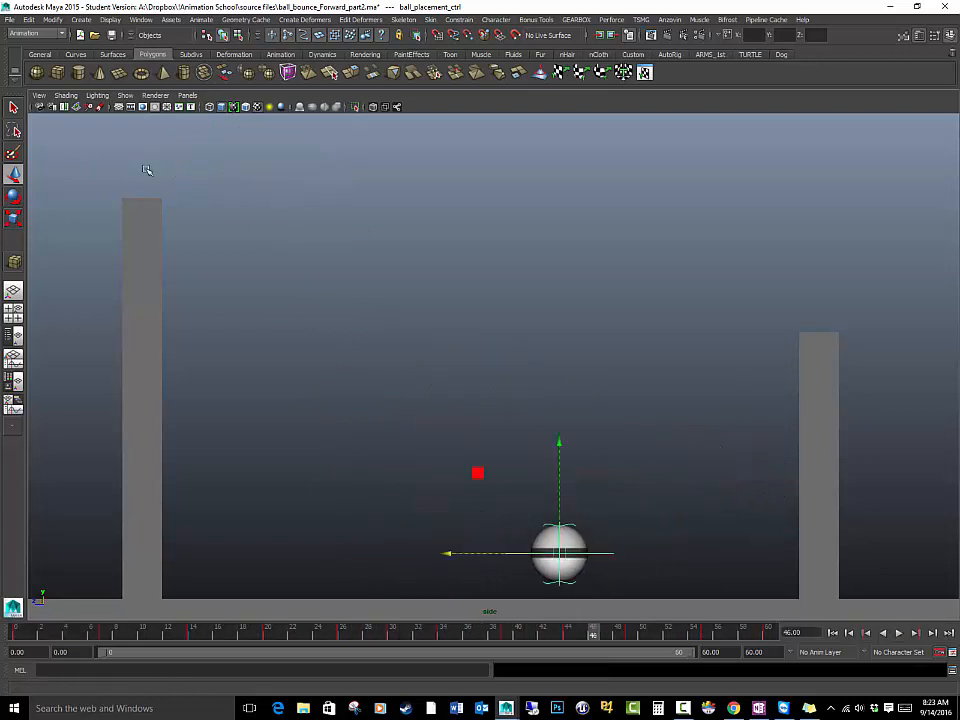
key(alt+v)
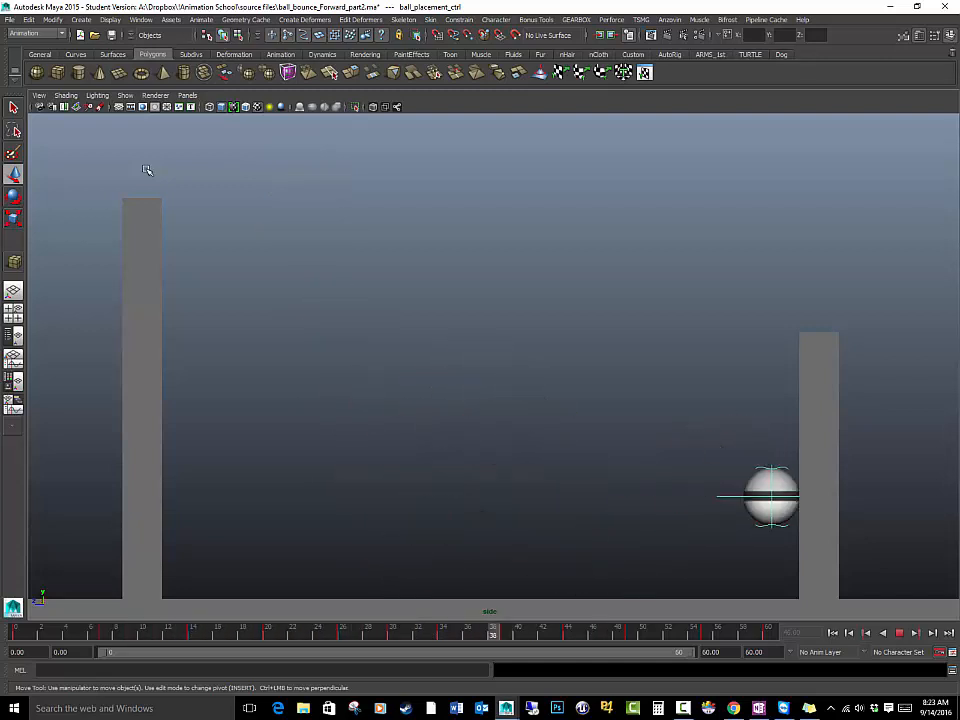
key(alt+shift+v)
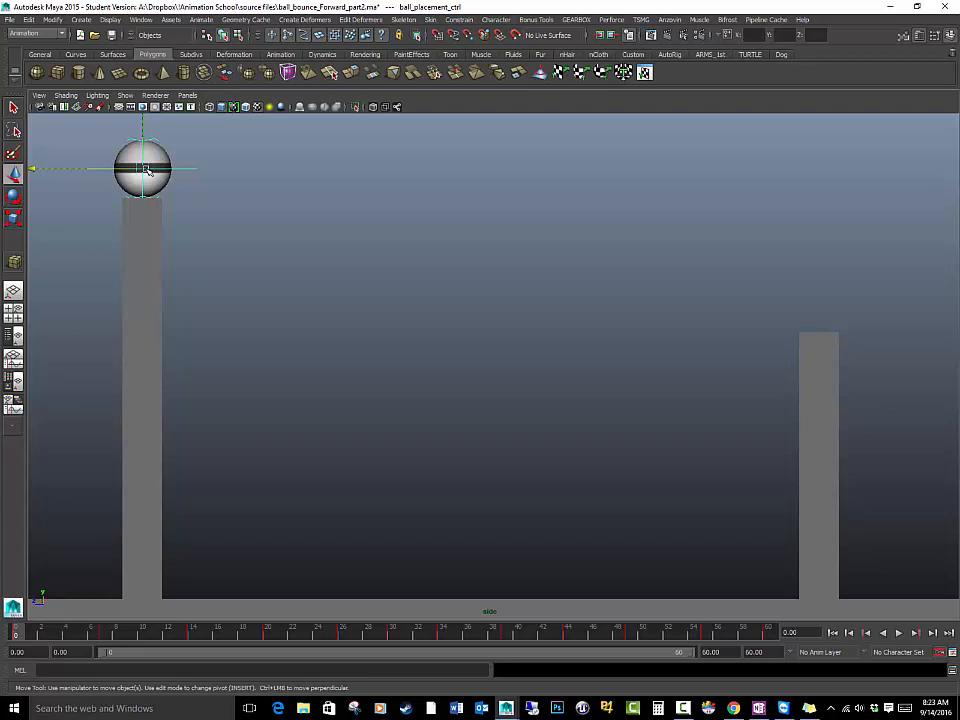
Raise the ball's frame 0 position above the view, Translate Y about 19 and Z about 22.5, key its translation and review the motion
key(alt+period)
key(alt+period)
key(alt+period)
key(alt+period)
key(alt+period)
key(alt+period)
key(alt+period)
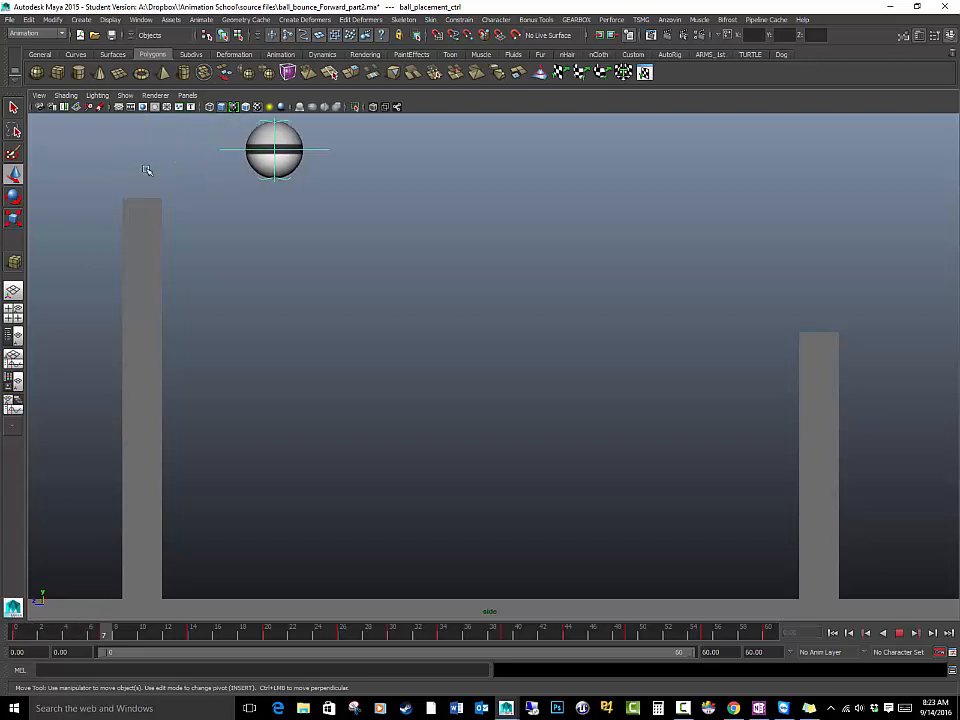
key(alt+shift+v)
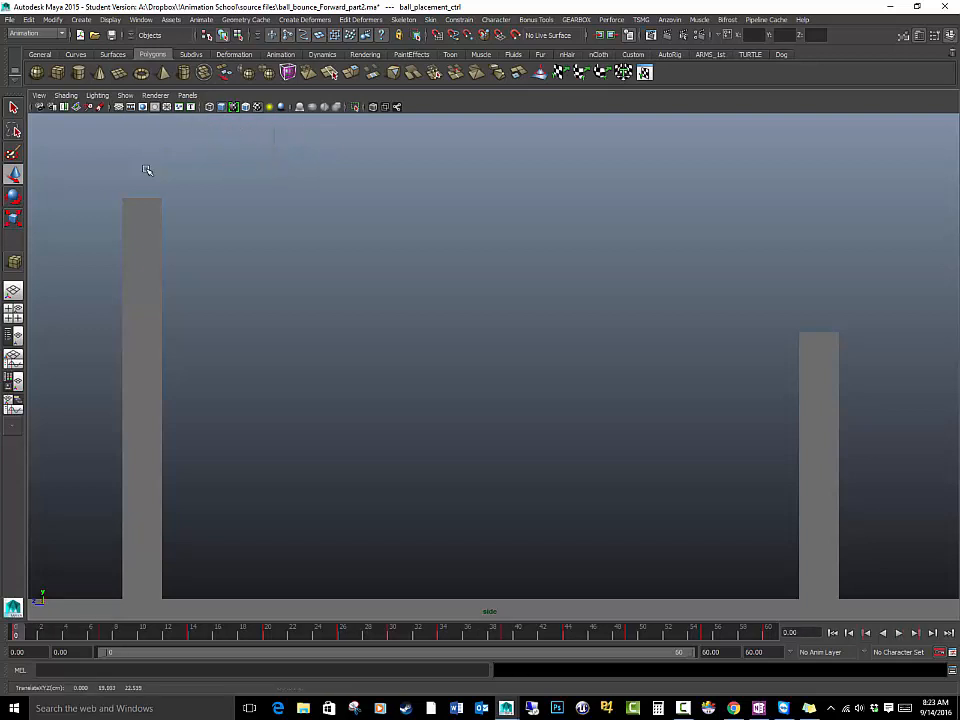
key(shift+w)
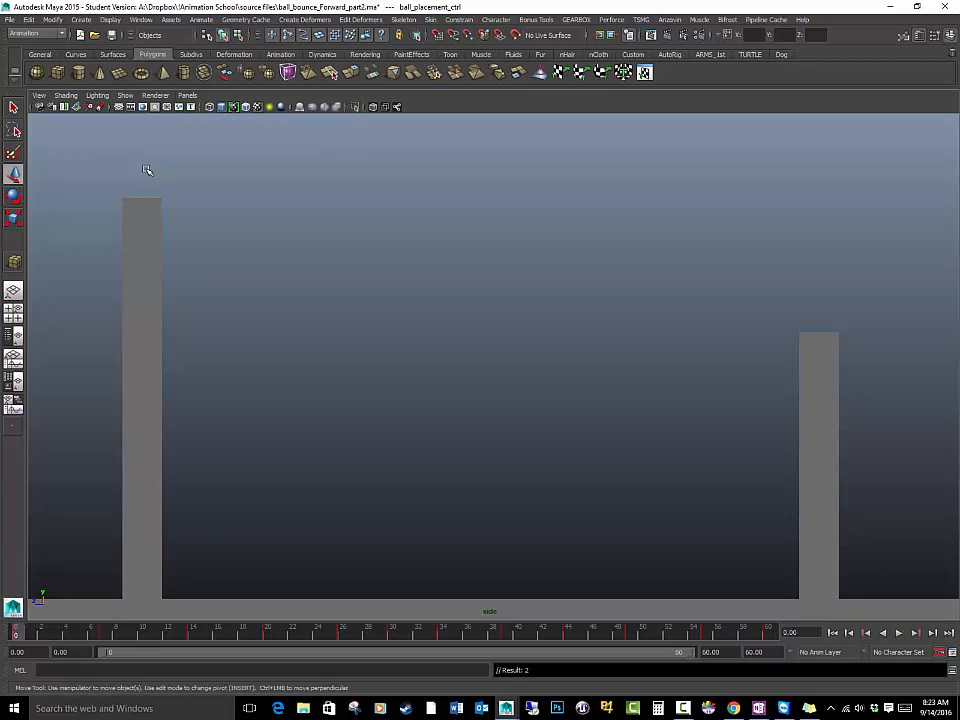
key(alt+v)
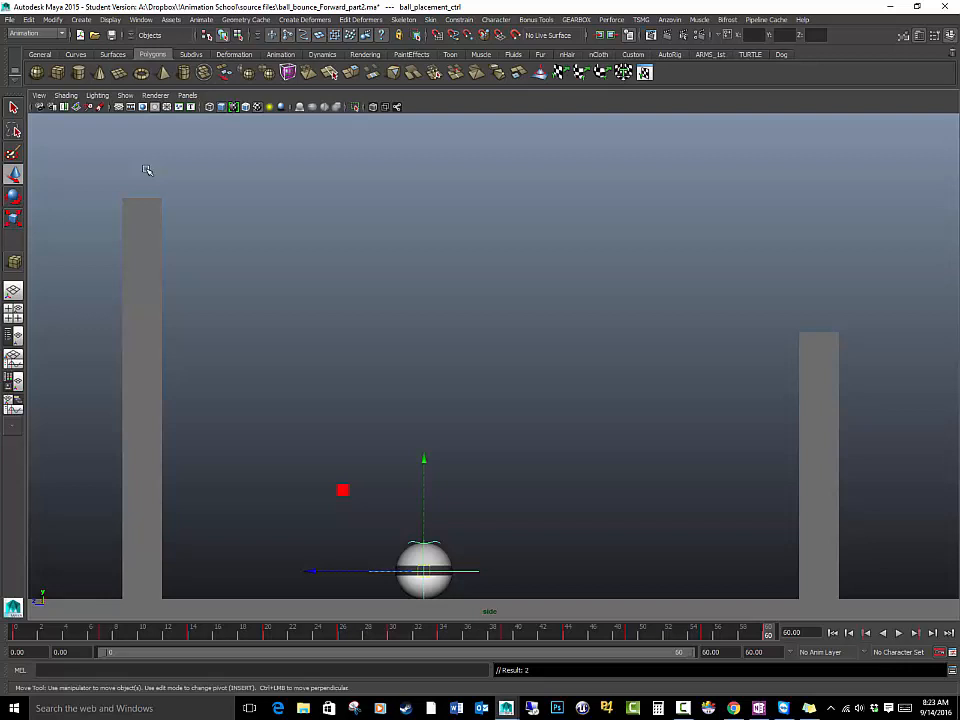
Switch the viewport above the Graph Editor to the orthographic side view and frame the ball between the two pillars
key(space)
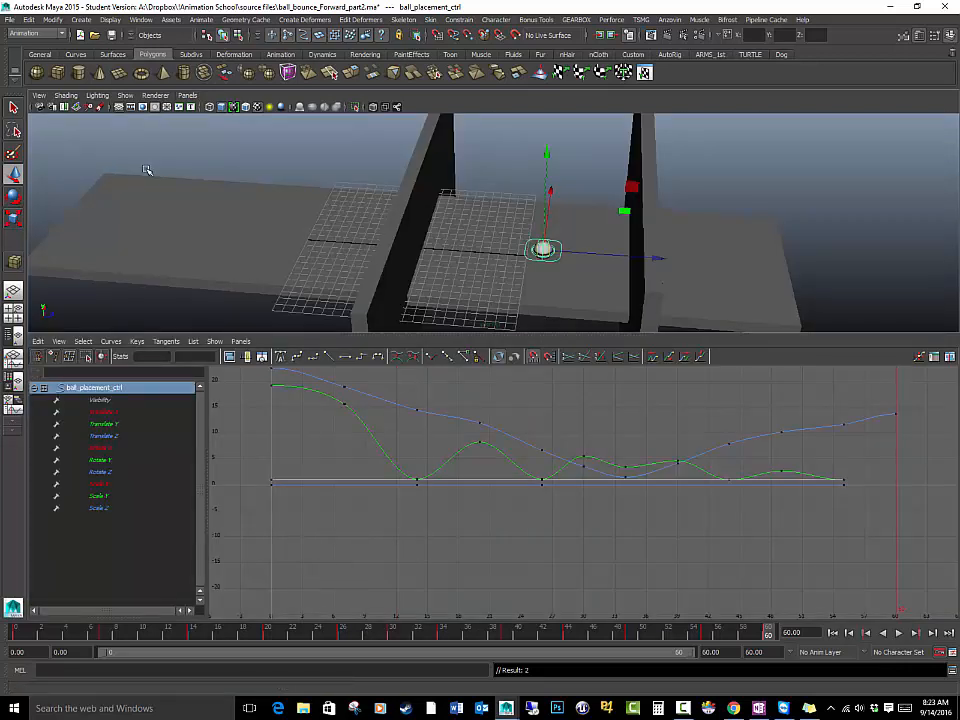
click(187, 95)
mouse_move(215, 129)
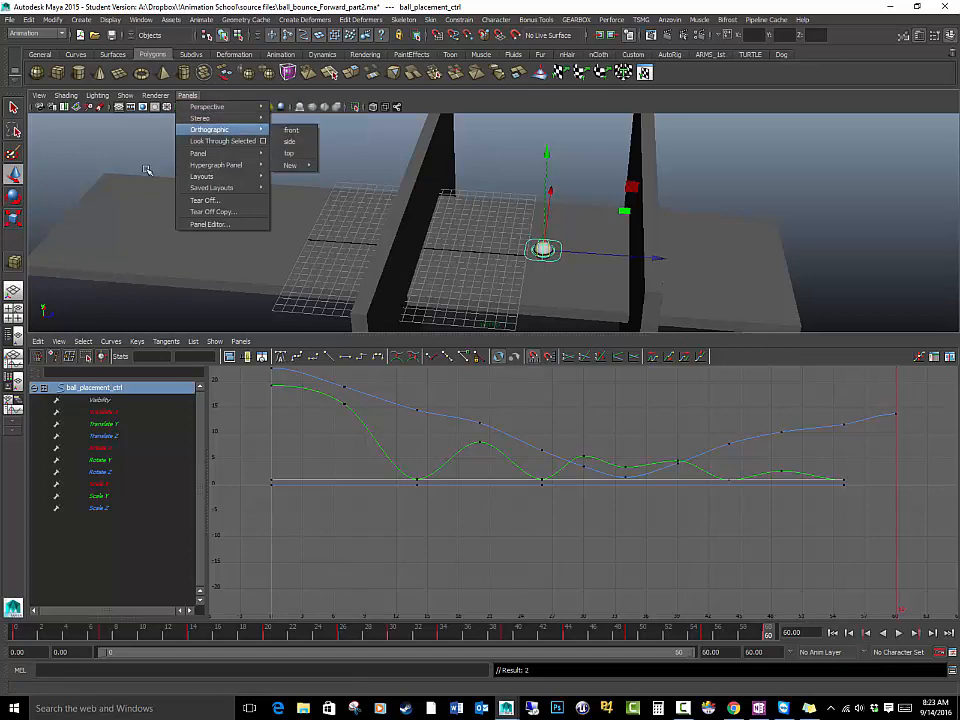
click(289, 141)
scroll(480, 220, down, 3)
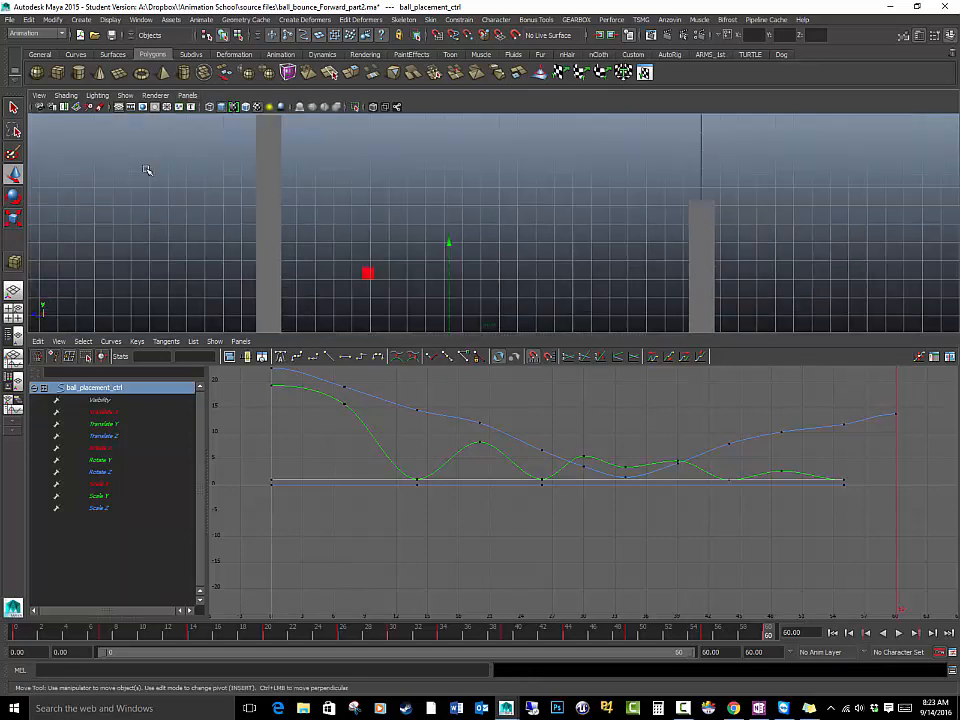
scroll(147, 170, down, 2)
mouse_move(147, 170)
alt+middle_down()
mouse_move(153, 130)
mouse_move(144, 142)
alt+middle_up()
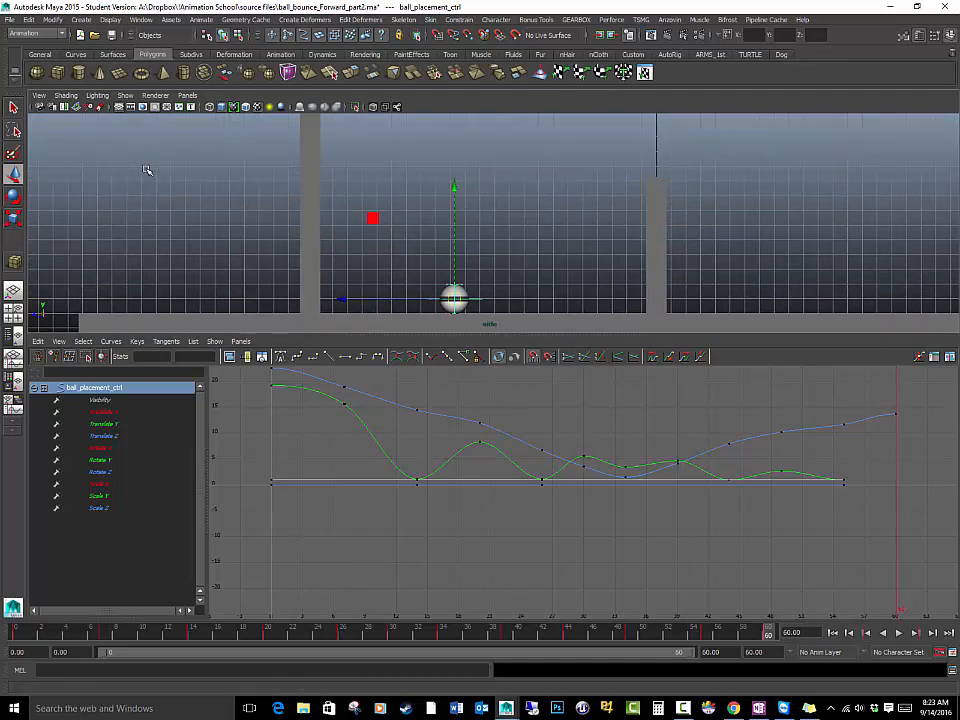
Break the Translate Y tangents at contact frames 14, 26, 34 and 44 and steepen their handles into sharp V-shaped bounces
click(104, 424)
drag(377, 513, 446, 588)
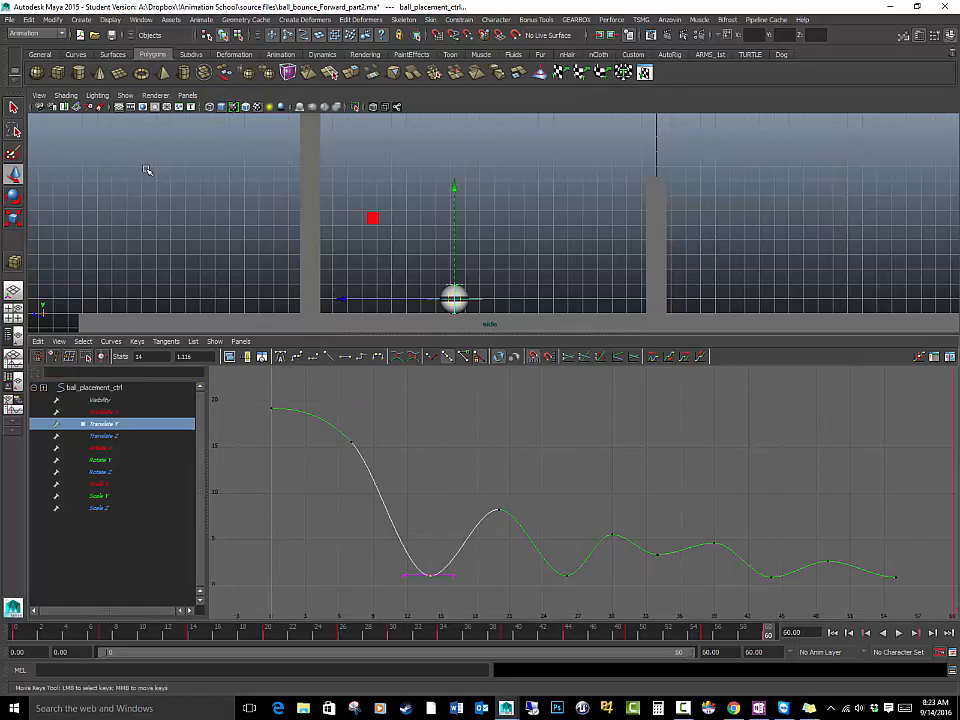
drag(783, 611, 782, 605)
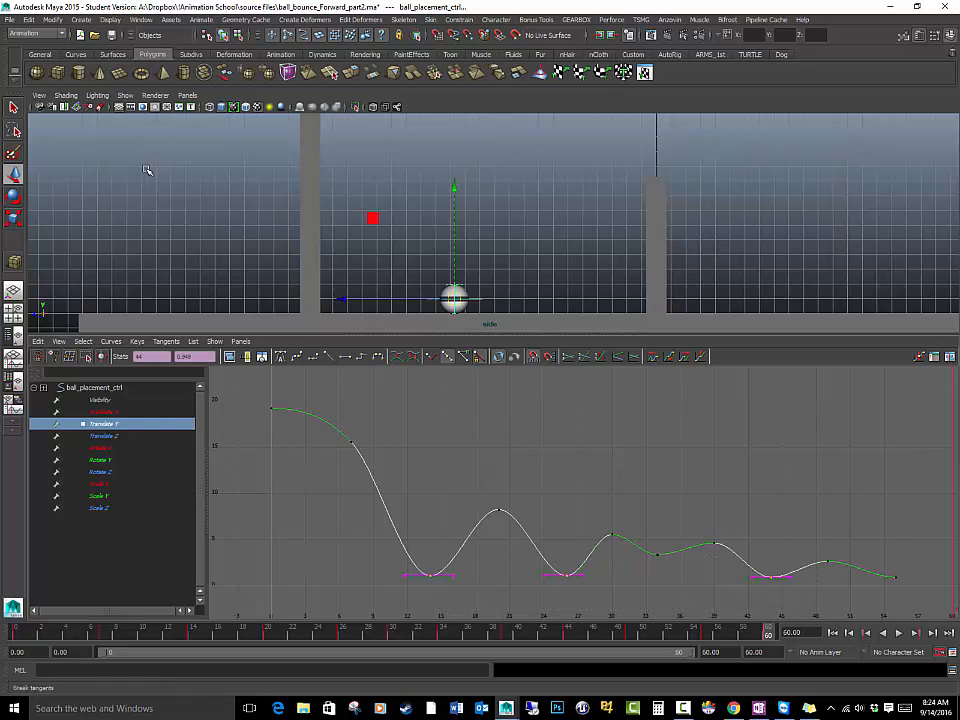
click(431, 356)
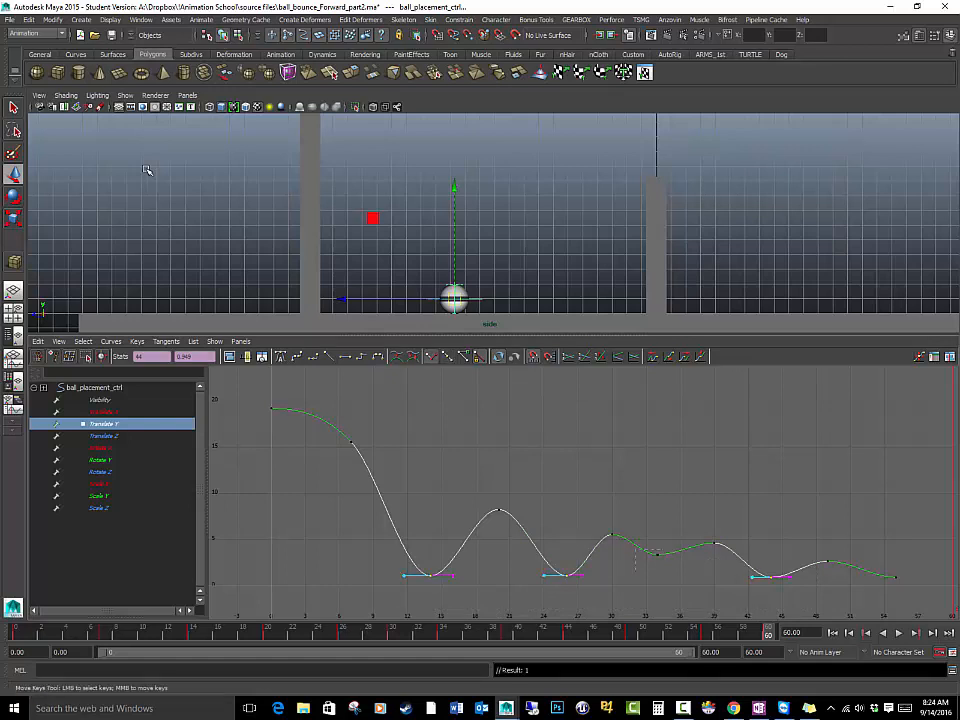
drag(636, 549, 661, 570)
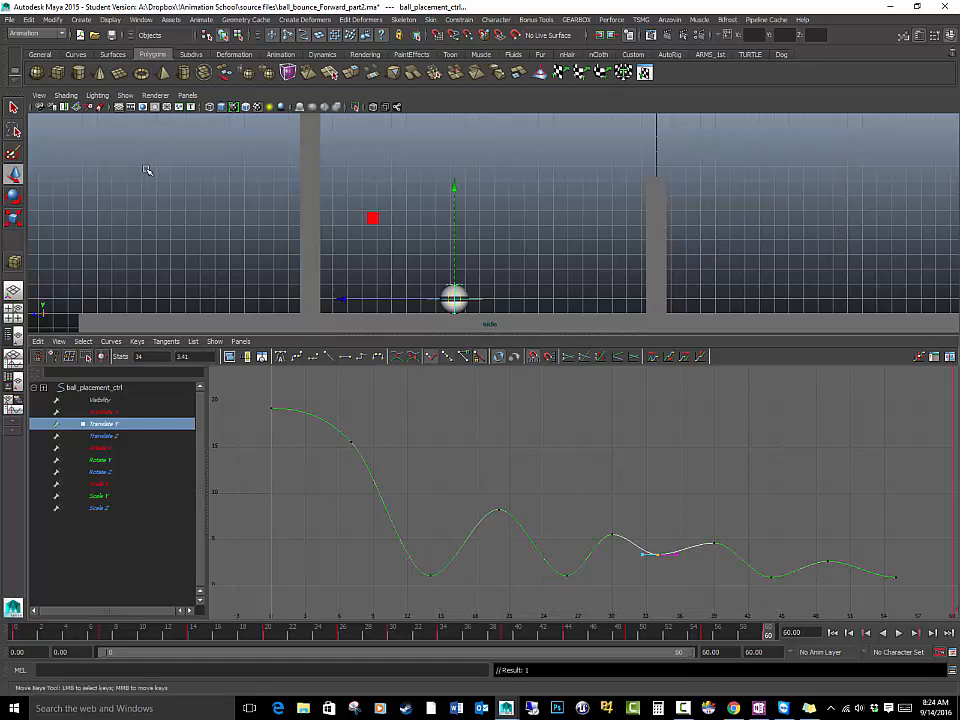
middle_drag(404, 575, 415, 540)
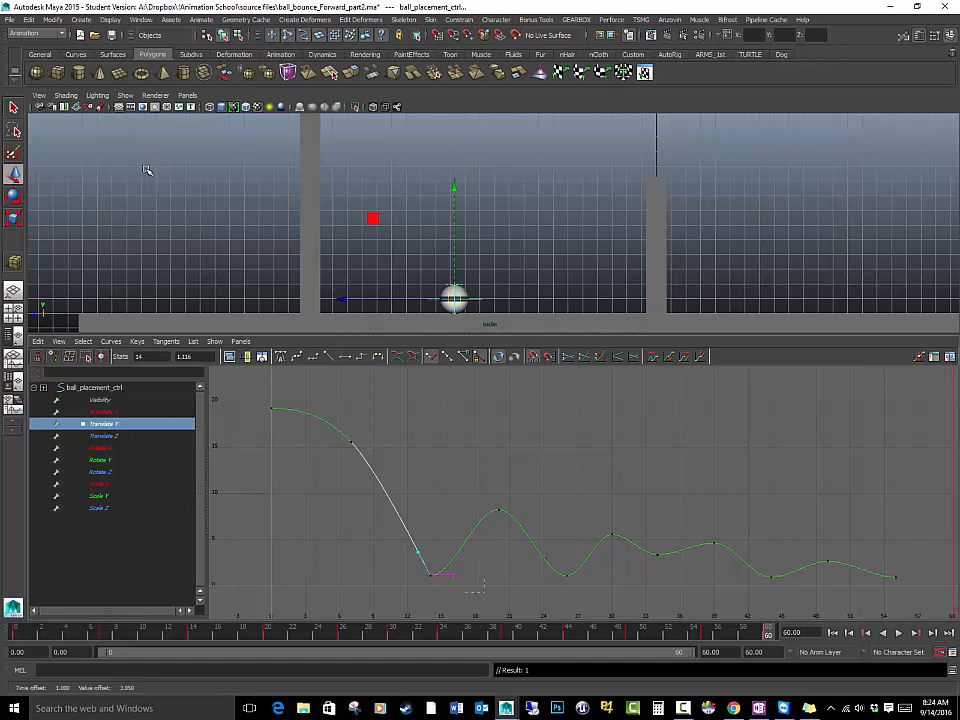
drag(600, 553, 533, 580)
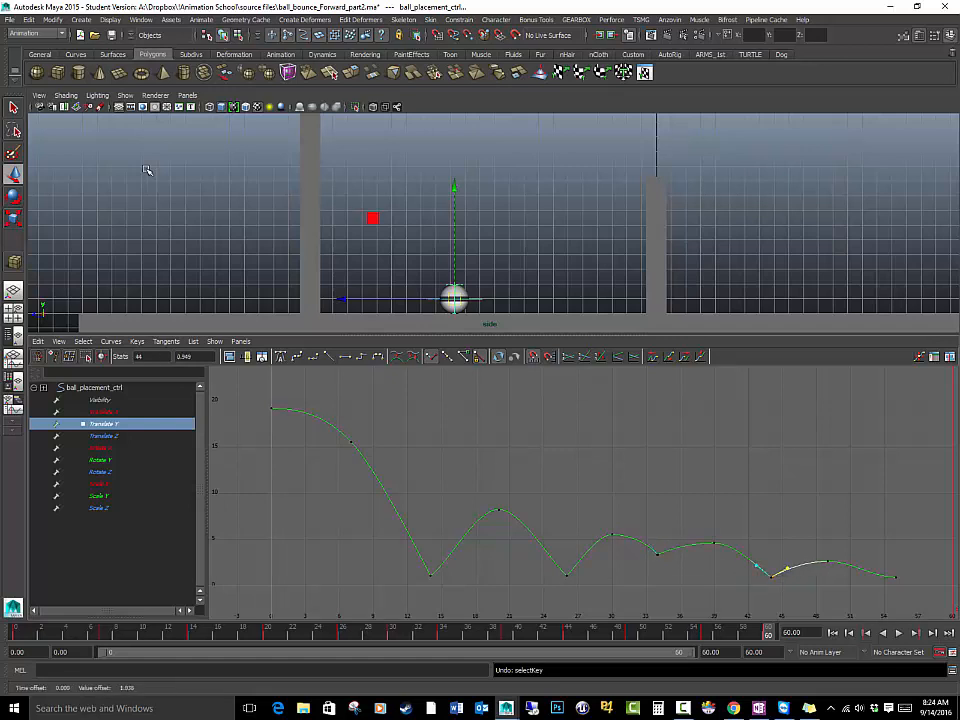
Play back the bounce in an enlarged side view to check the reshaped vertical motion
key(space)
scroll(147, 170, up, 5)
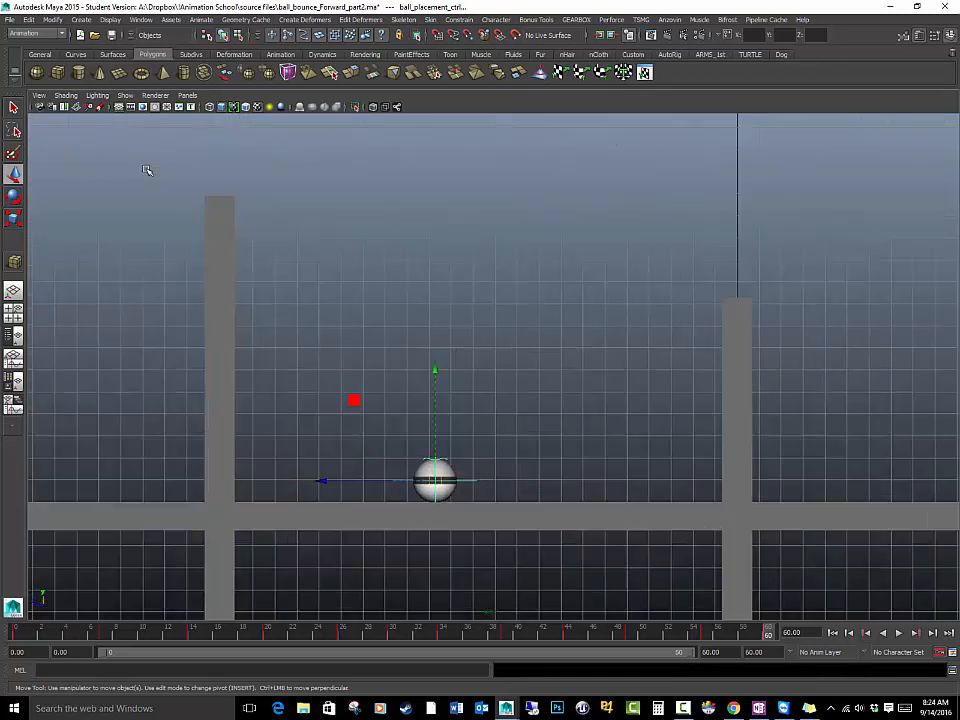
key(alt+v)
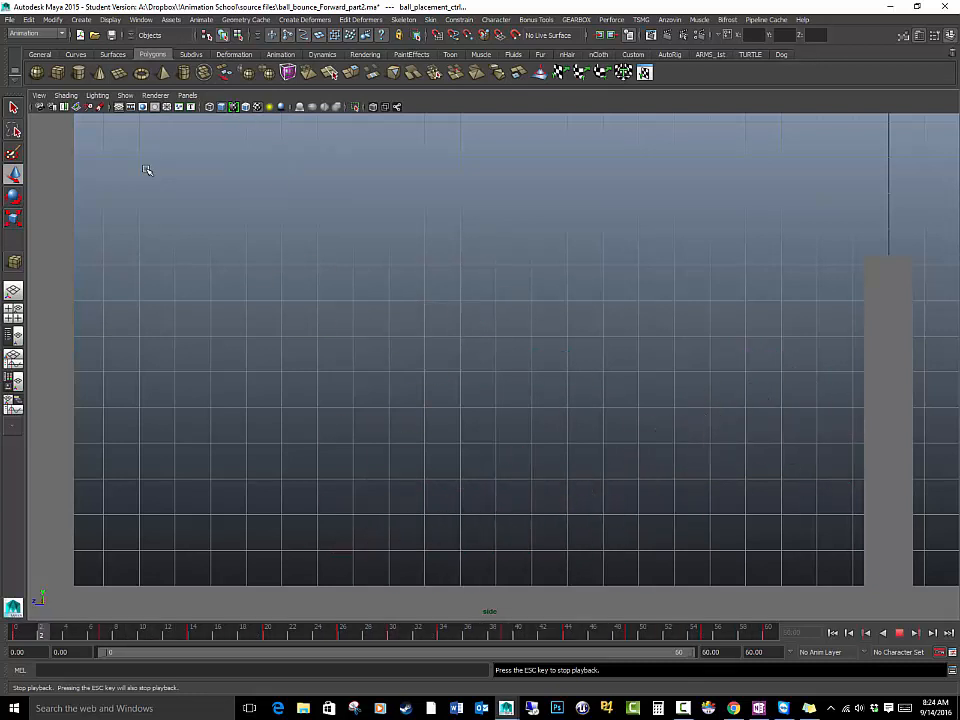
key(Escape)
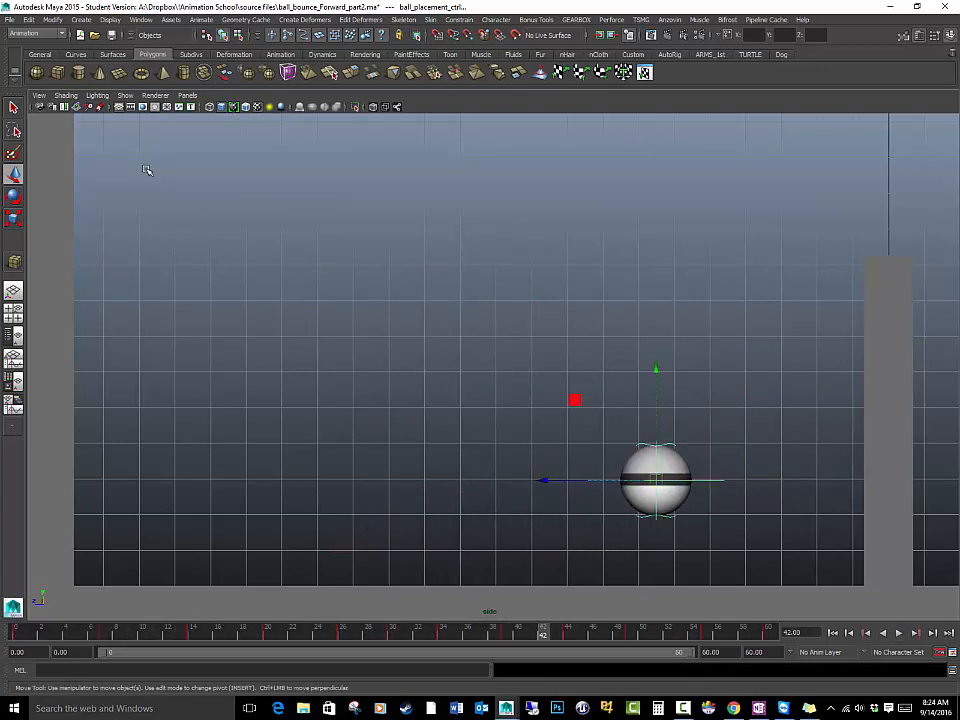
Isolate the ball's Translate Z curve beneath the side view and play back the motion to examine its forward travel
key(space)
key(Down)
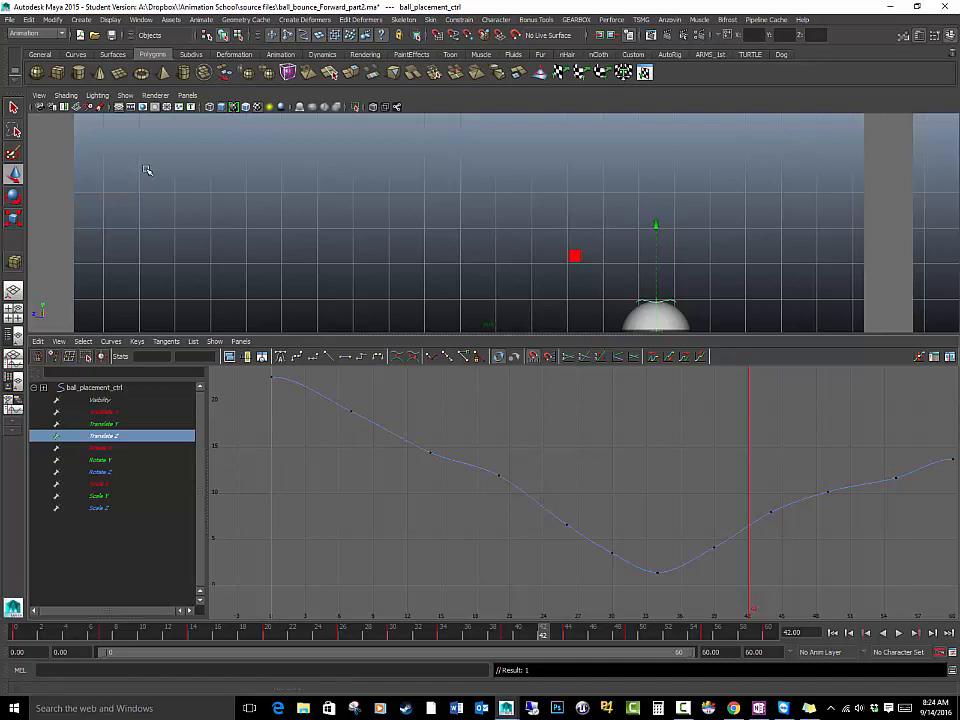
scroll(147, 170, down, 10)
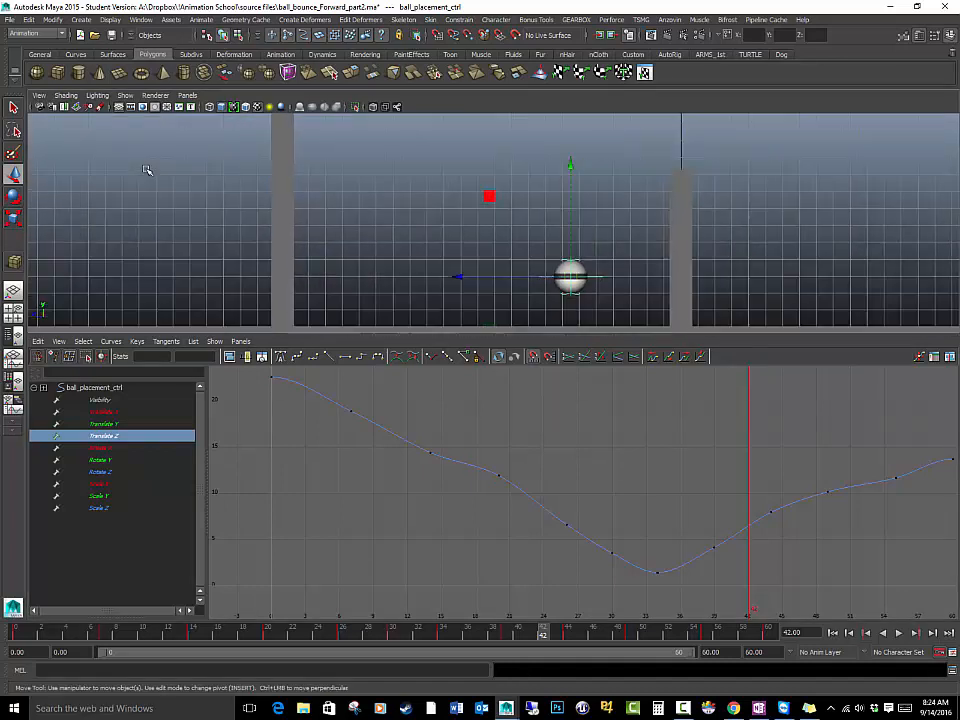
alt+middle_drag(147, 170, 96, 166)
key(alt+v)
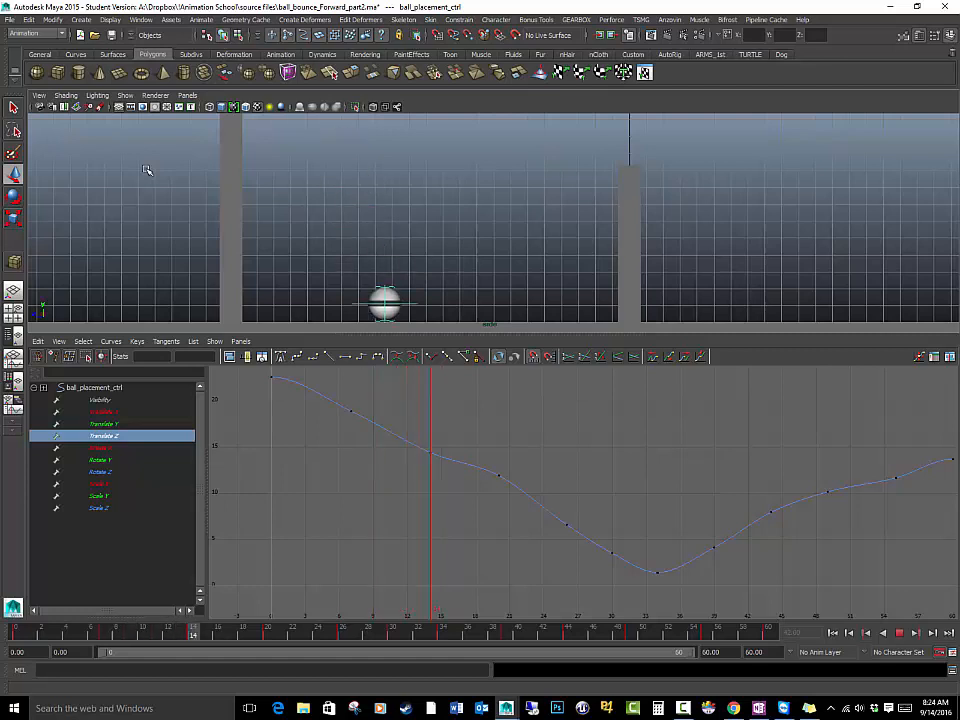
key(alt+v)
key(alt+v)
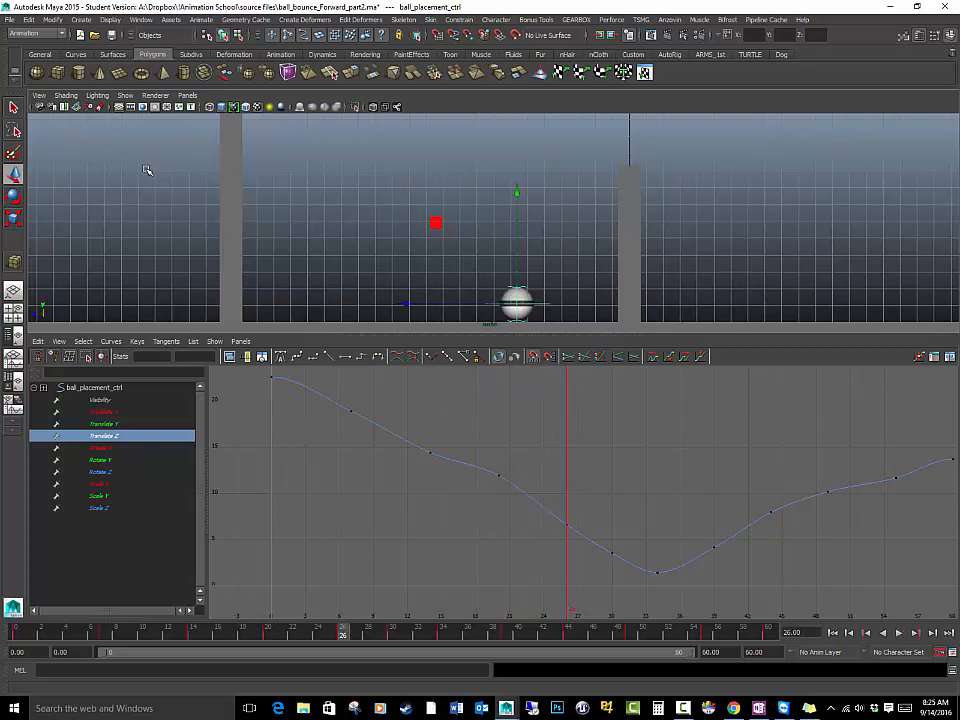
Delete the Translate Z keys at frames 7, 20, 30, 39 and 49 and play back the smoother forward travel
drag(320, 390, 373, 433)
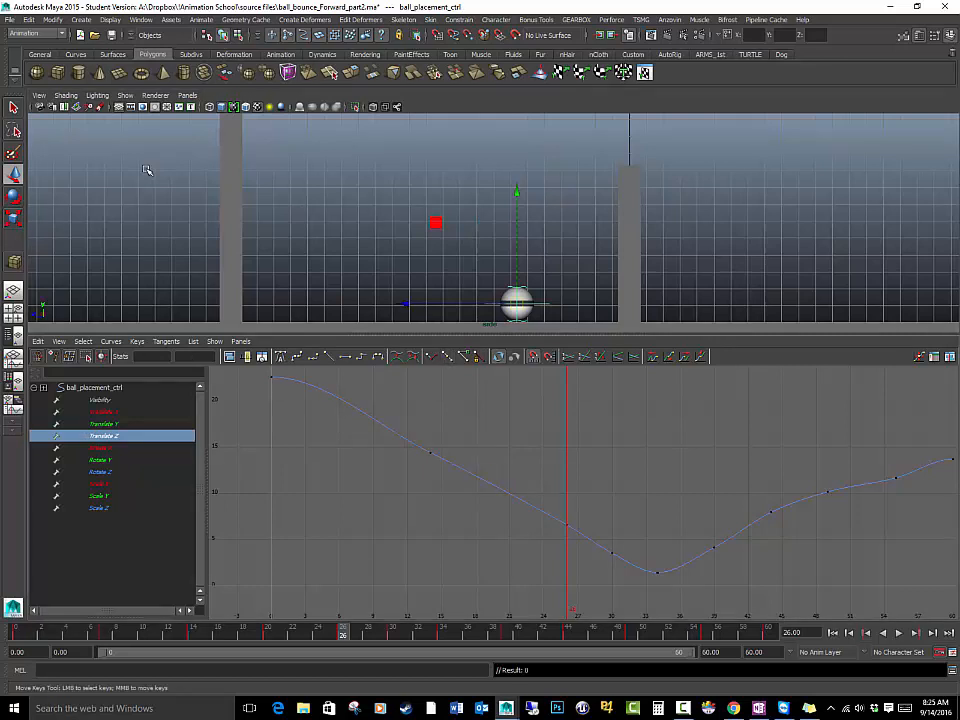
key(alt+v)
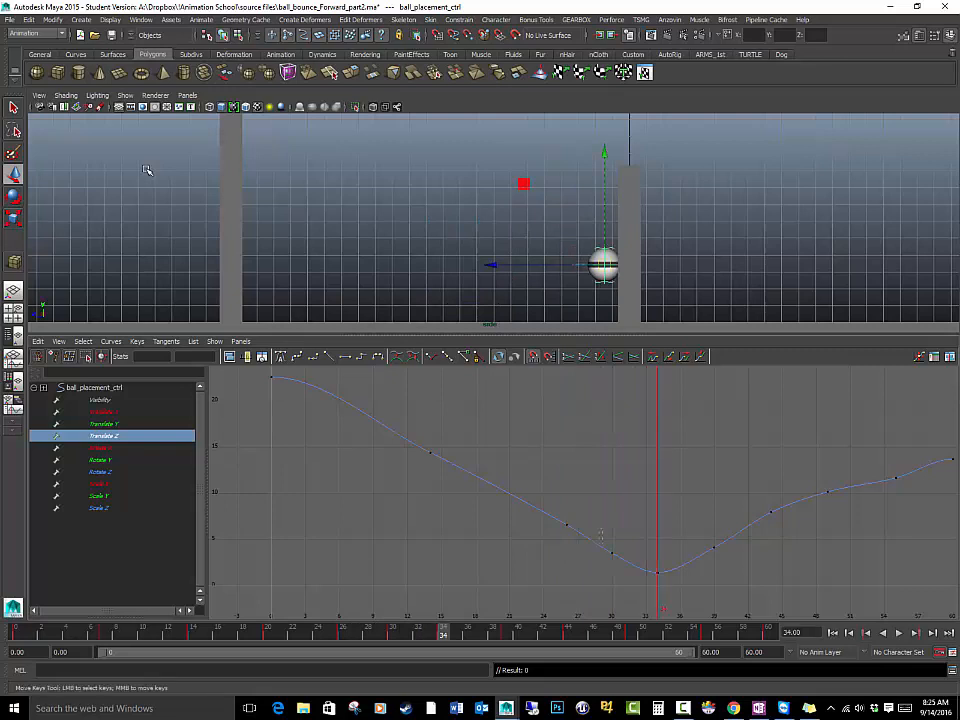
key(alt+v)
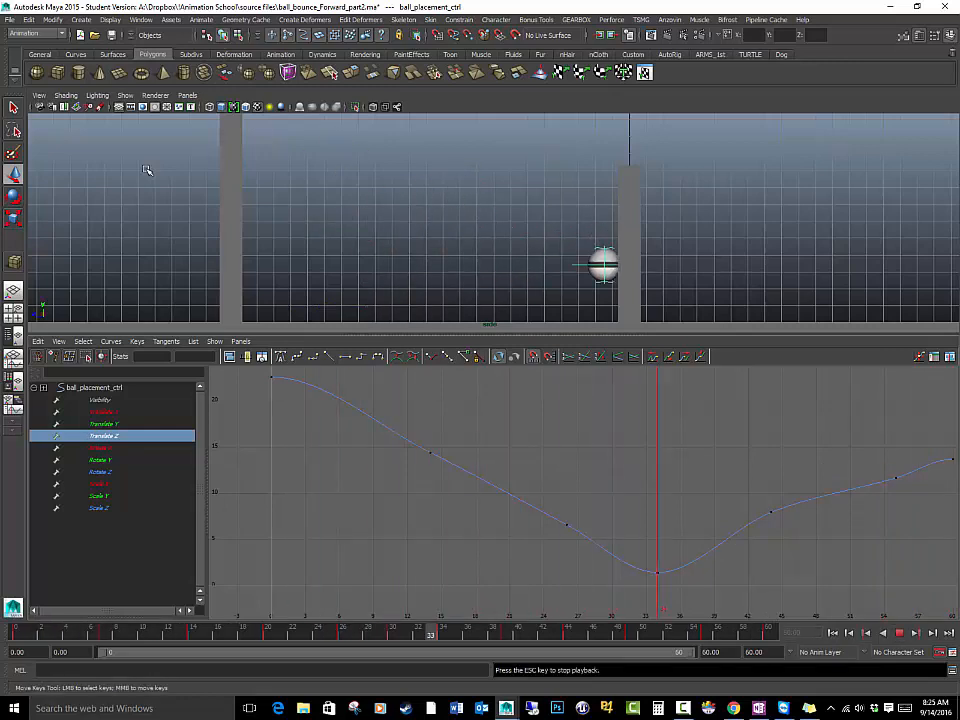
Hide the grid in the maximized side view and stop the playback
key(space)
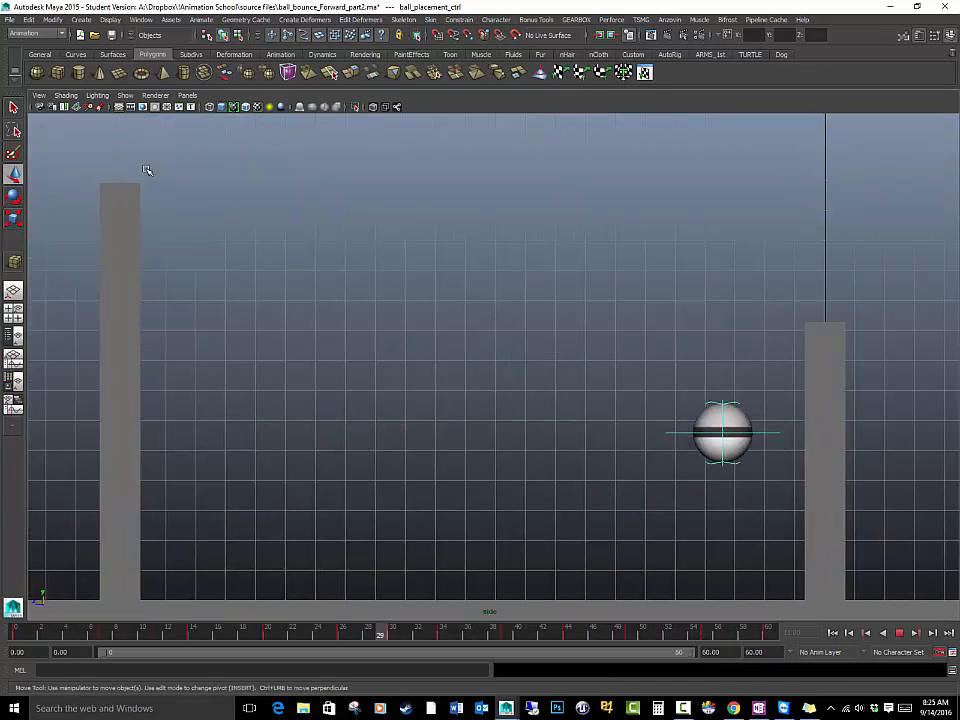
click(125, 95)
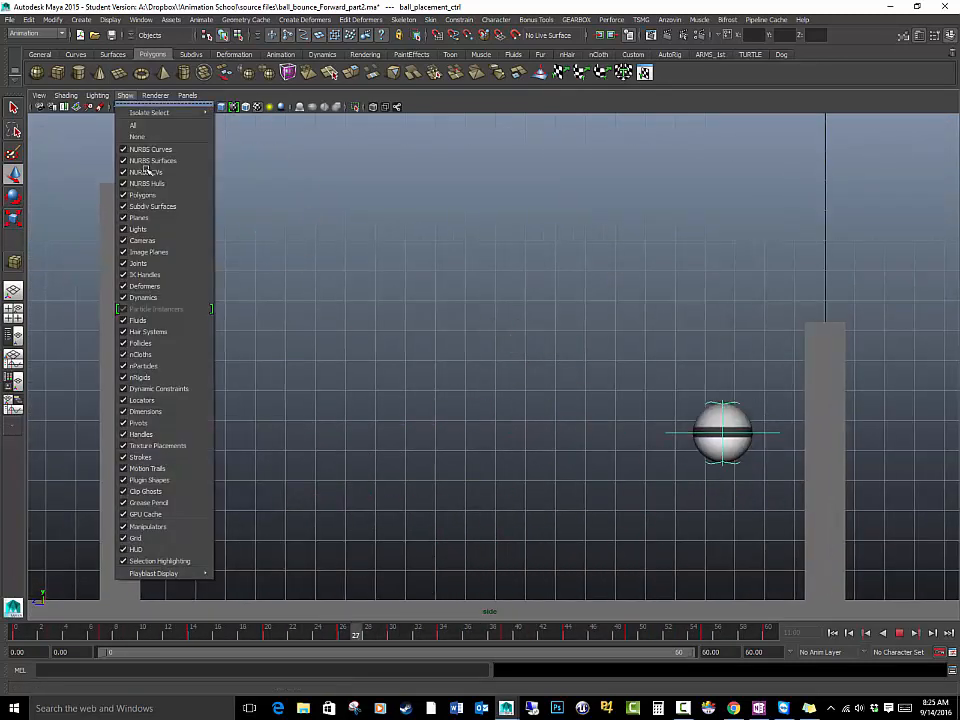
click(135, 538)
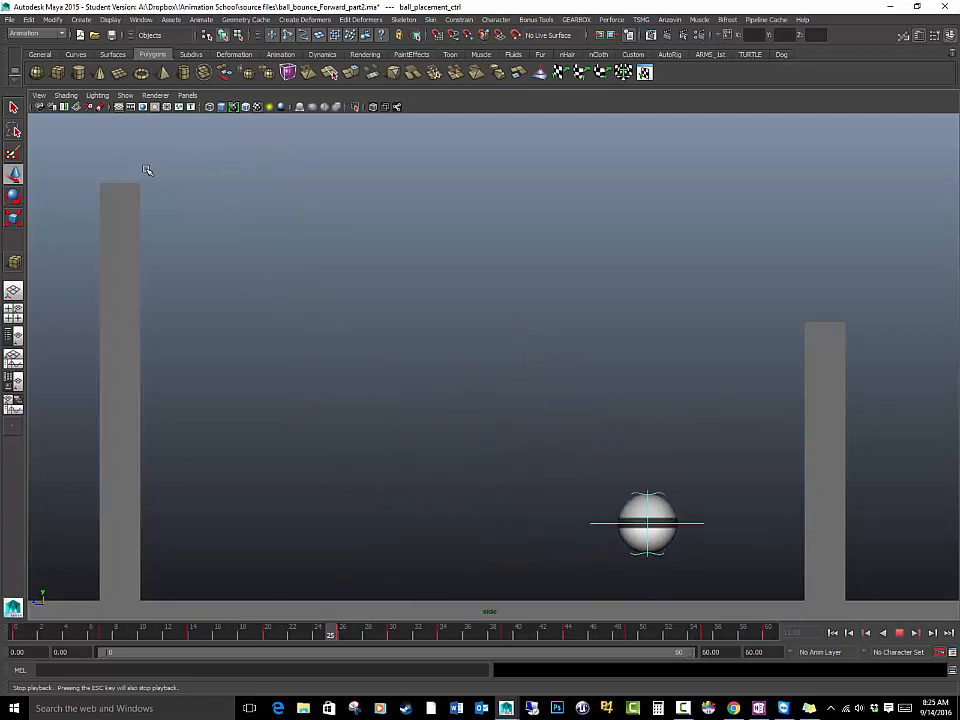
key(Escape)
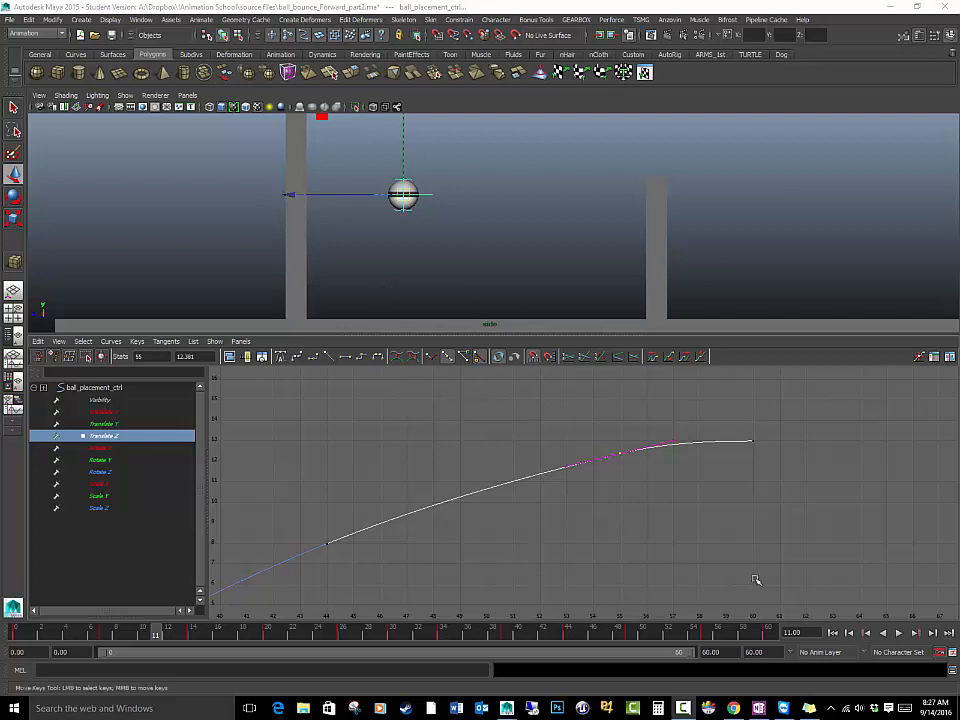
Frame the whole Translate Z curve and play the animation from frame 0 to review the refined forward motion
scroll(568, 512, down, 6)
alt+middle_drag(568, 522, 660, 536)
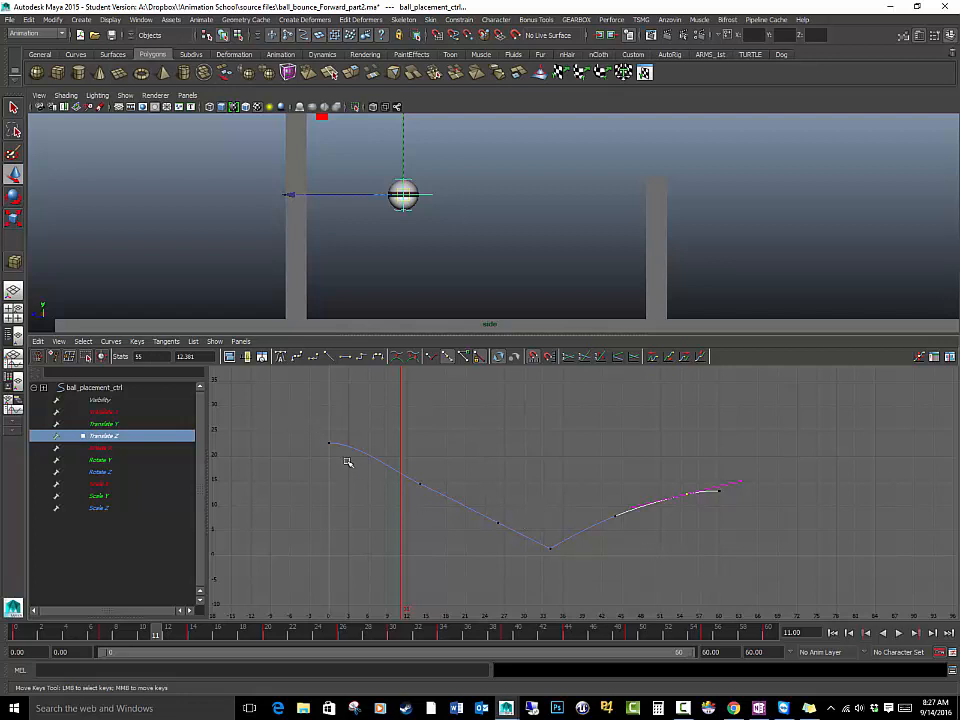
click(16, 630)
key(alt+v)
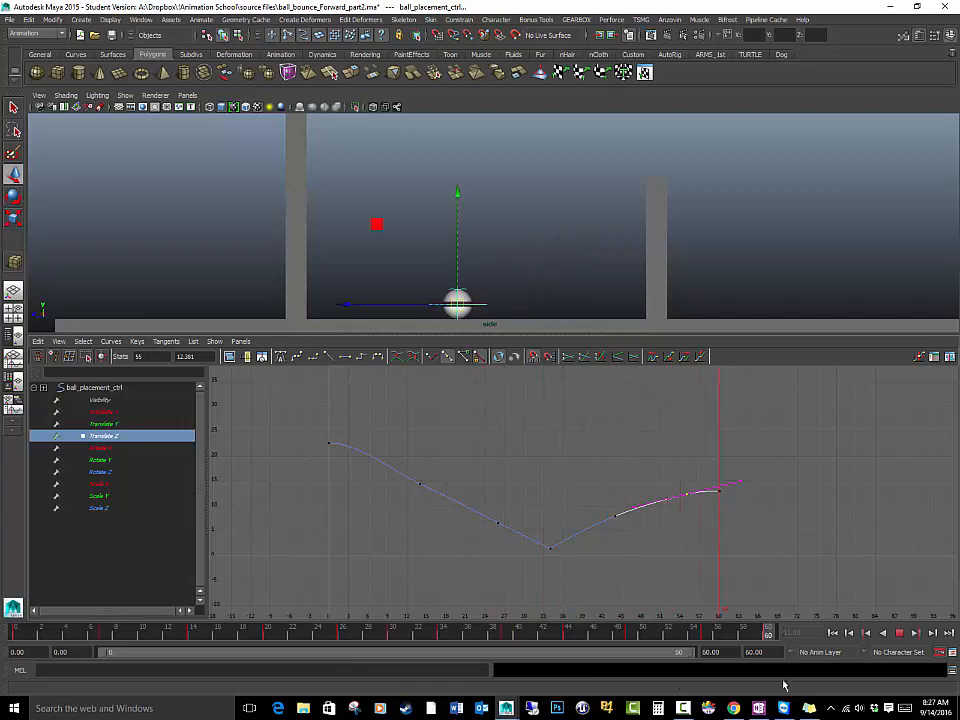
Examine the Translate Z key and its broken tangents at frame 34, where the ball meets the short pillar
scroll(716, 577, up, 3)
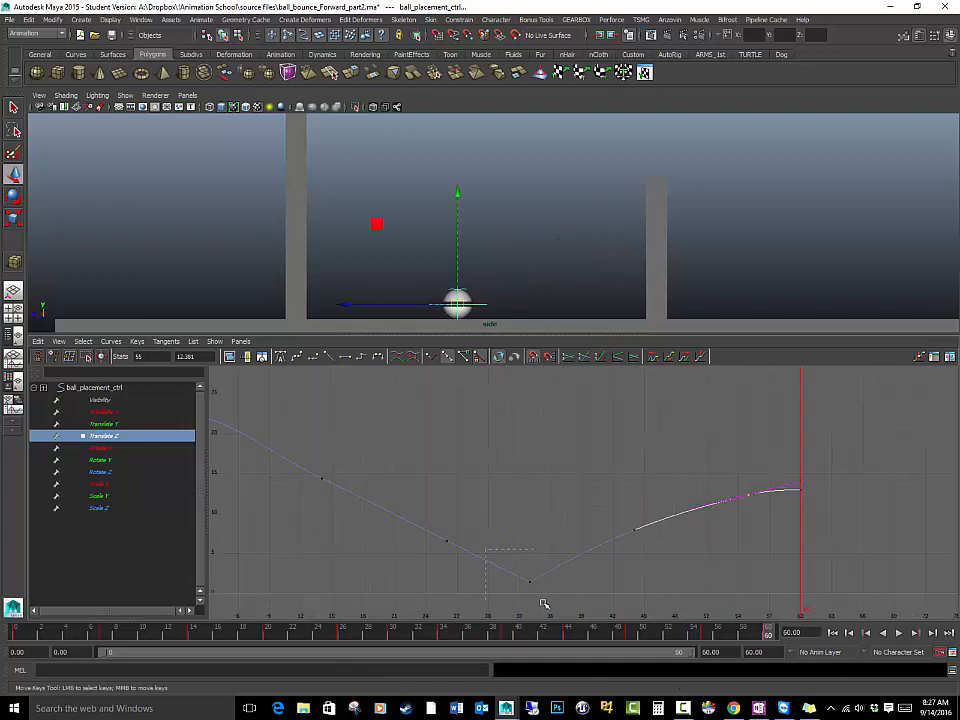
drag(541, 602, 543, 583)
drag(390, 641, 443, 662)
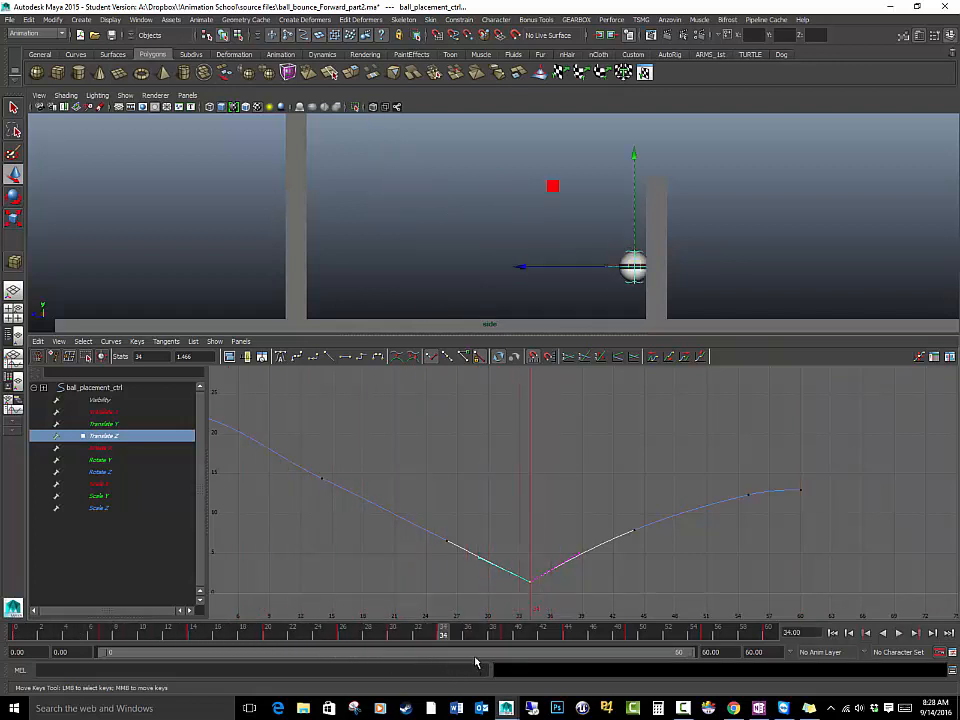
alt+middle_drag(545, 594, 527, 545)
scroll(525, 550, up, 3)
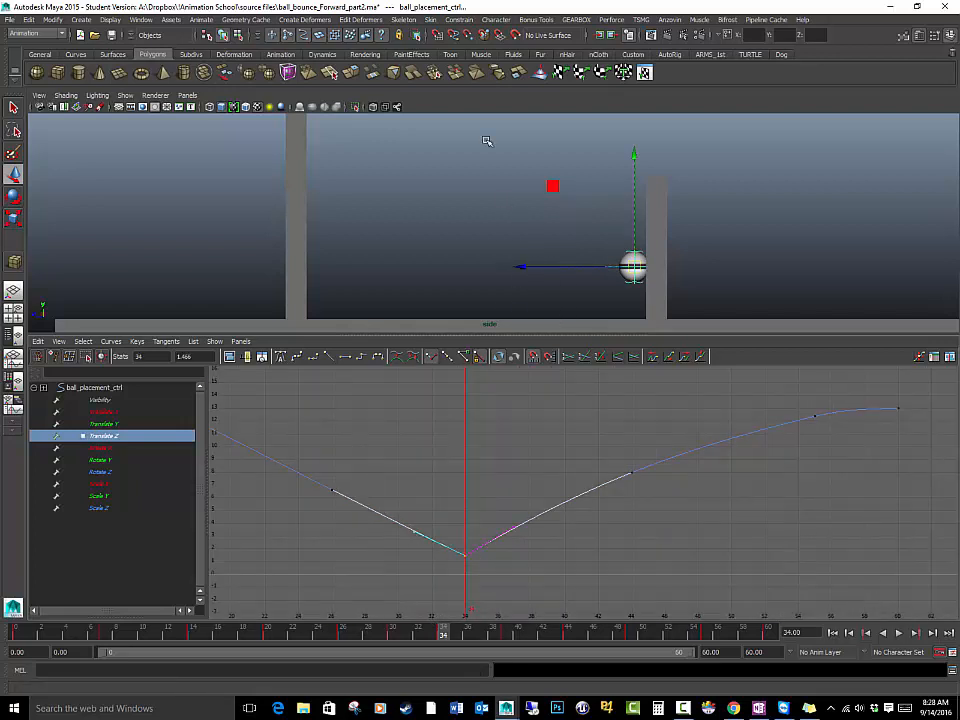
click(437, 517)
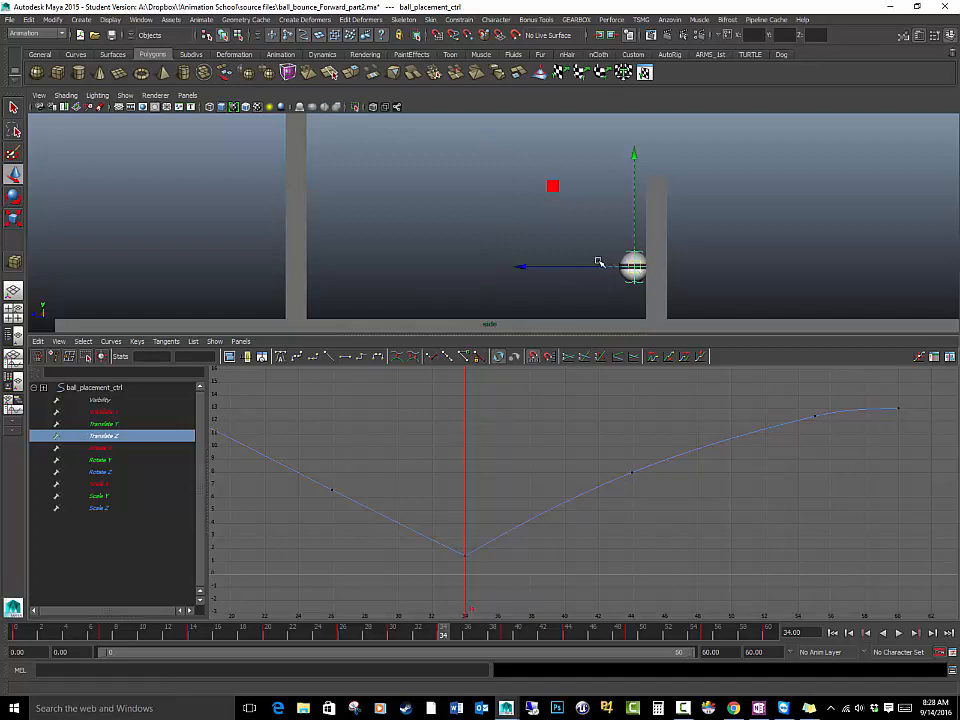
Scrub through to frame 60 and play back the animation to check the rebound and final slowdown
drag(372, 632, 772, 652)
scroll(678, 561, down, 3)
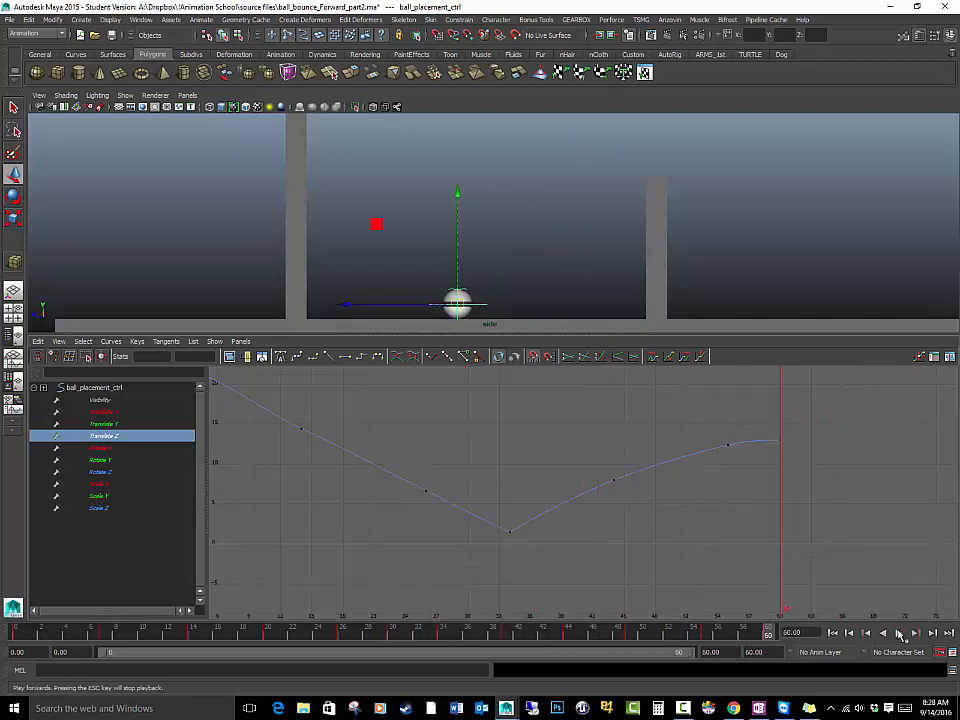
click(898, 634)
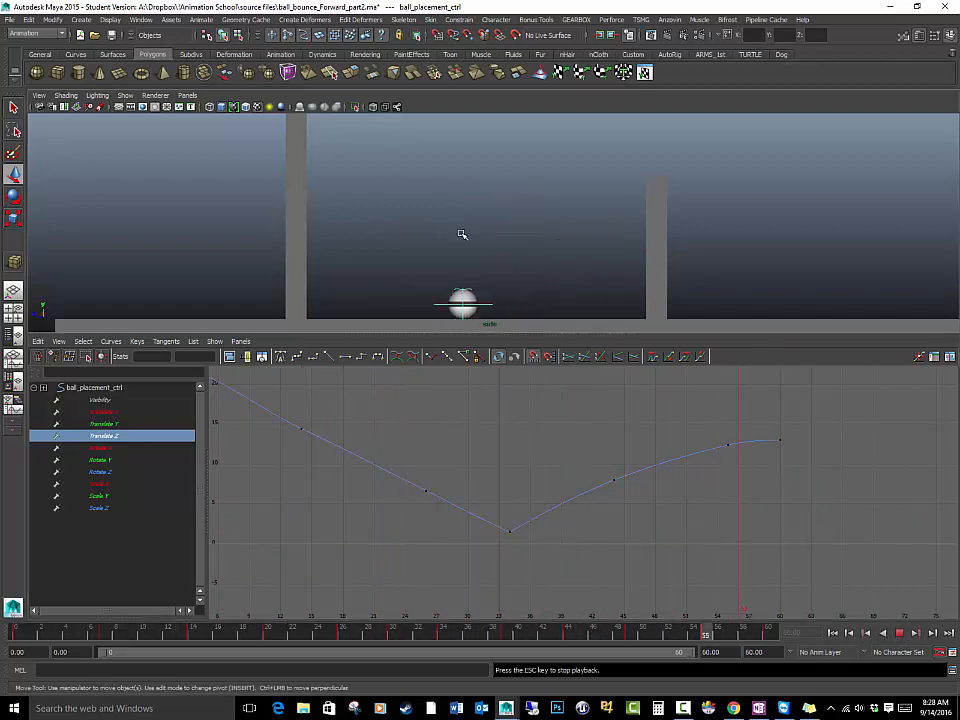
key(space)
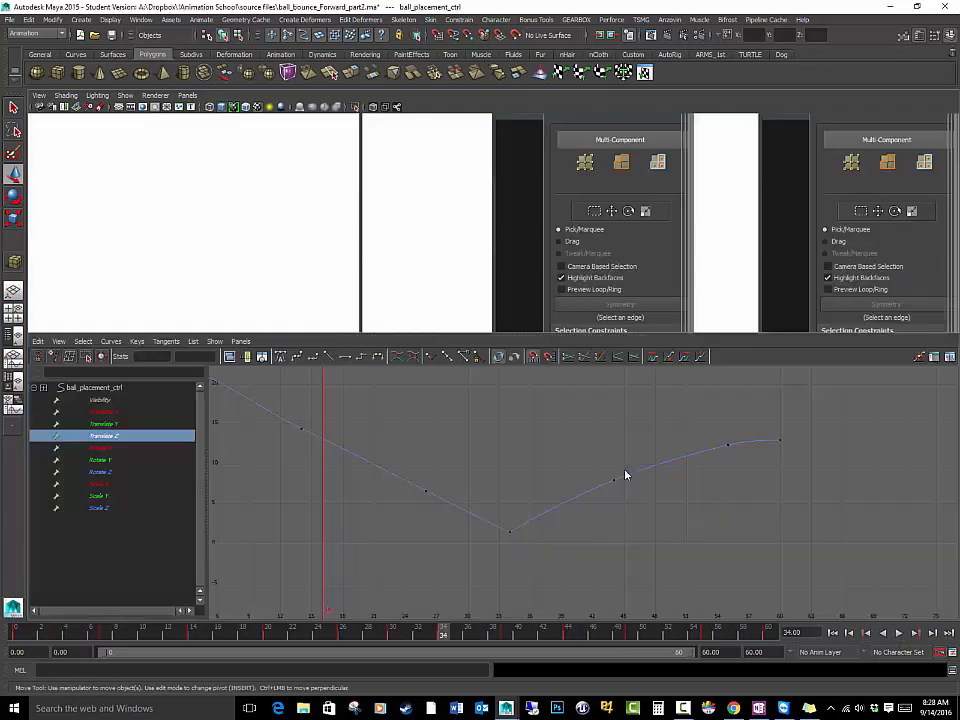
Switch the maximized side view to the persp camera and frame the ball up close beside the short pillar
key(space)
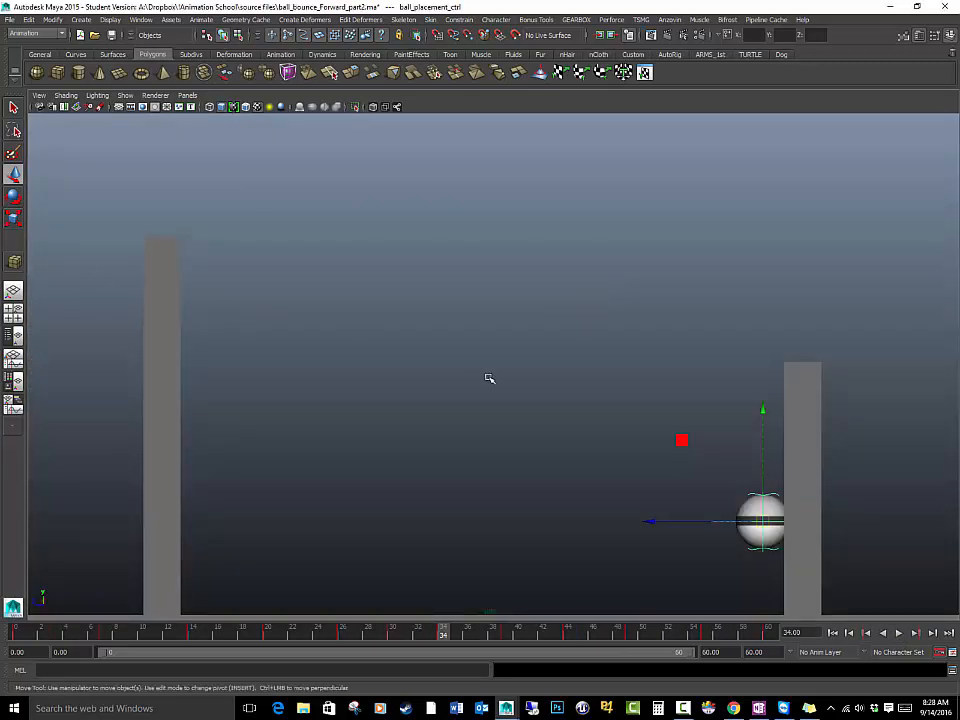
click(188, 96)
mouse_move(204, 107)
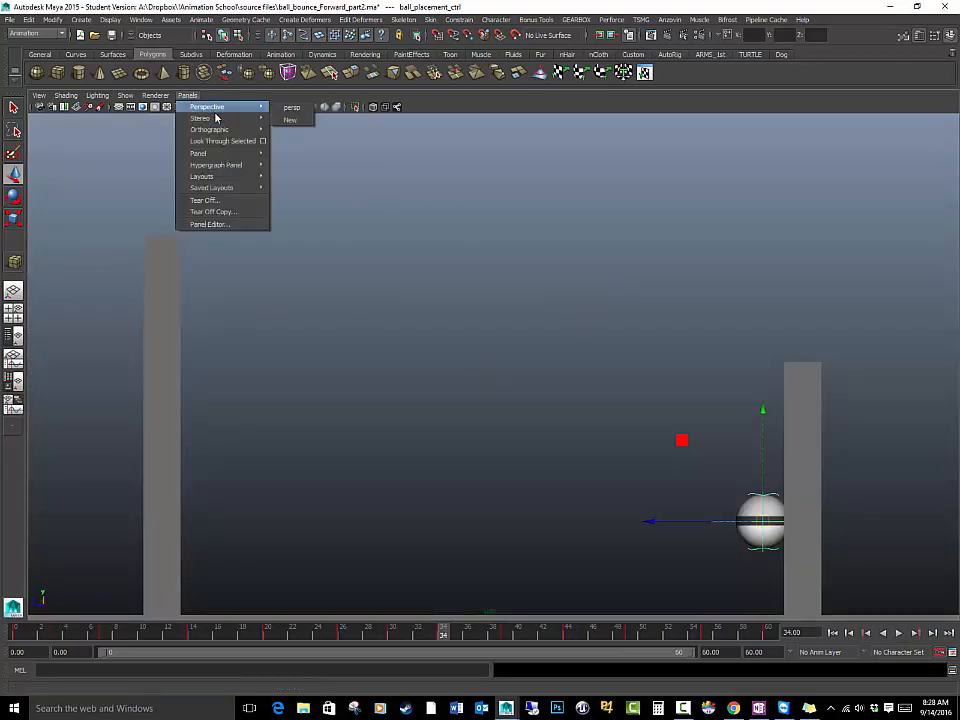
click(290, 107)
alt+drag(450, 365, 699, 420)
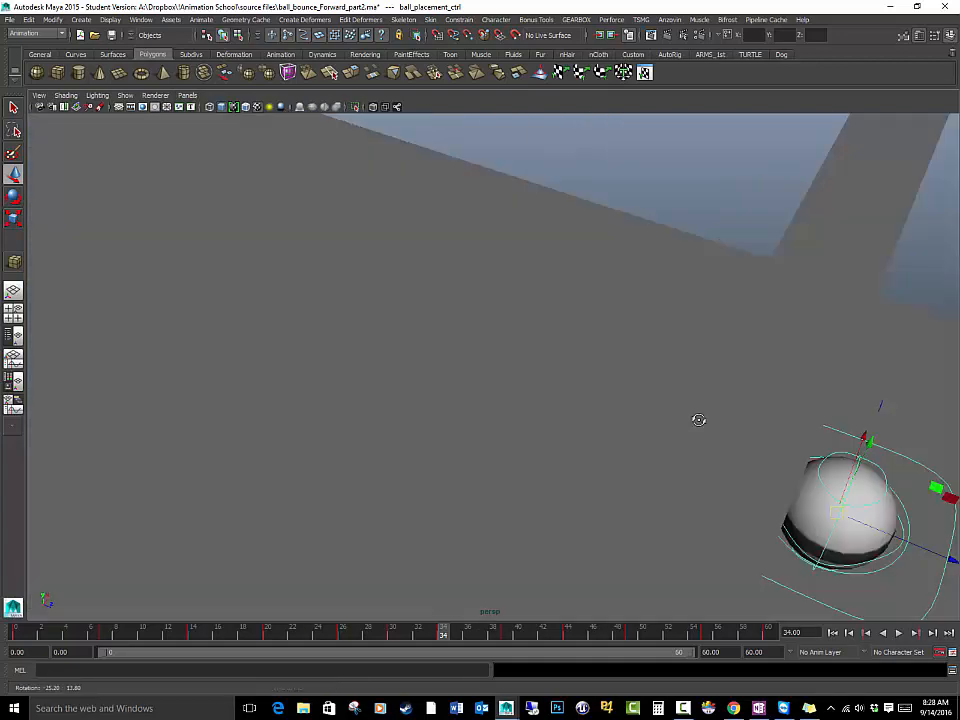
alt+middle_drag(699, 420, 407, 356)
alt+drag(407, 356, 460, 360)
alt+right_drag(460, 360, 498, 395)
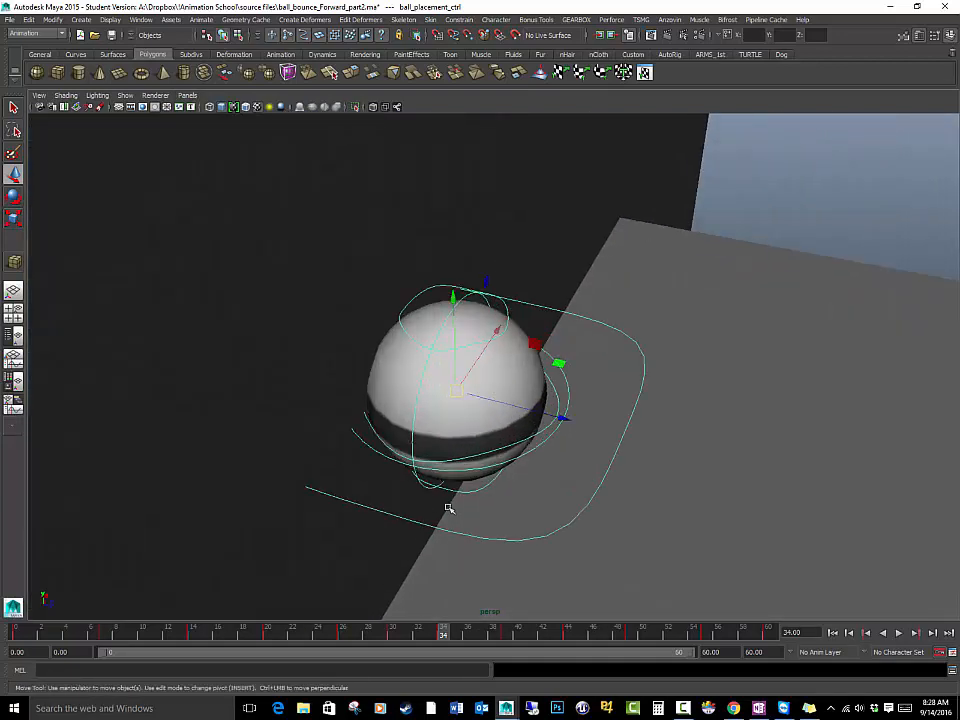
Go to frame 32, reframe the ball and its control rings, and clear the selection
click(418, 632)
alt+drag(585, 398, 590, 410)
alt+drag(748, 191, 704, 190)
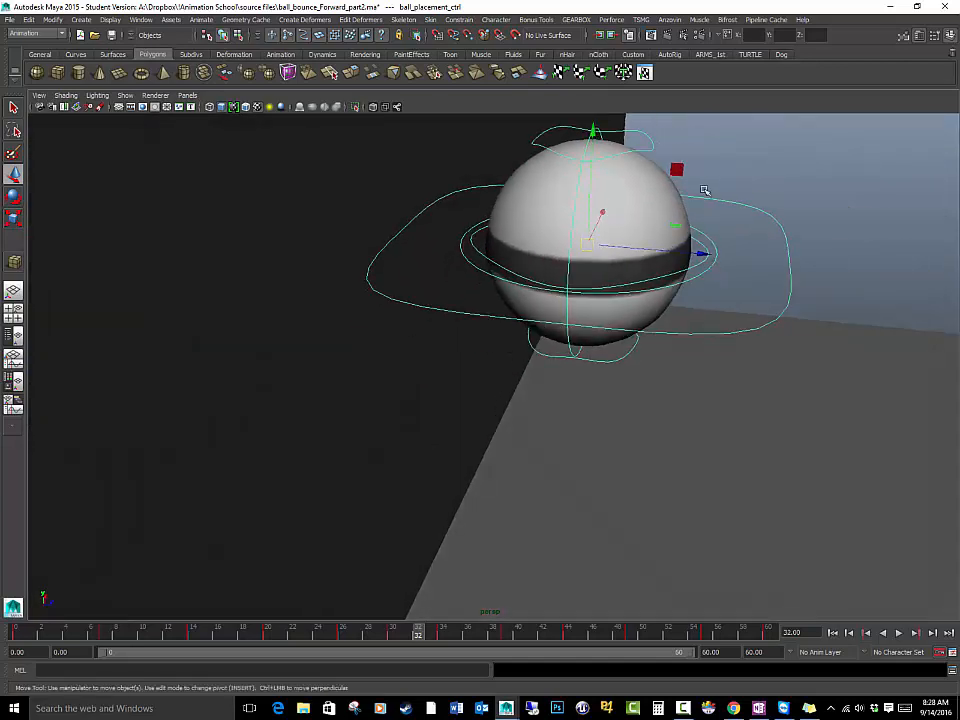
scroll(704, 190, down, 2)
alt+middle_drag(698, 208, 709, 238)
click(709, 238)
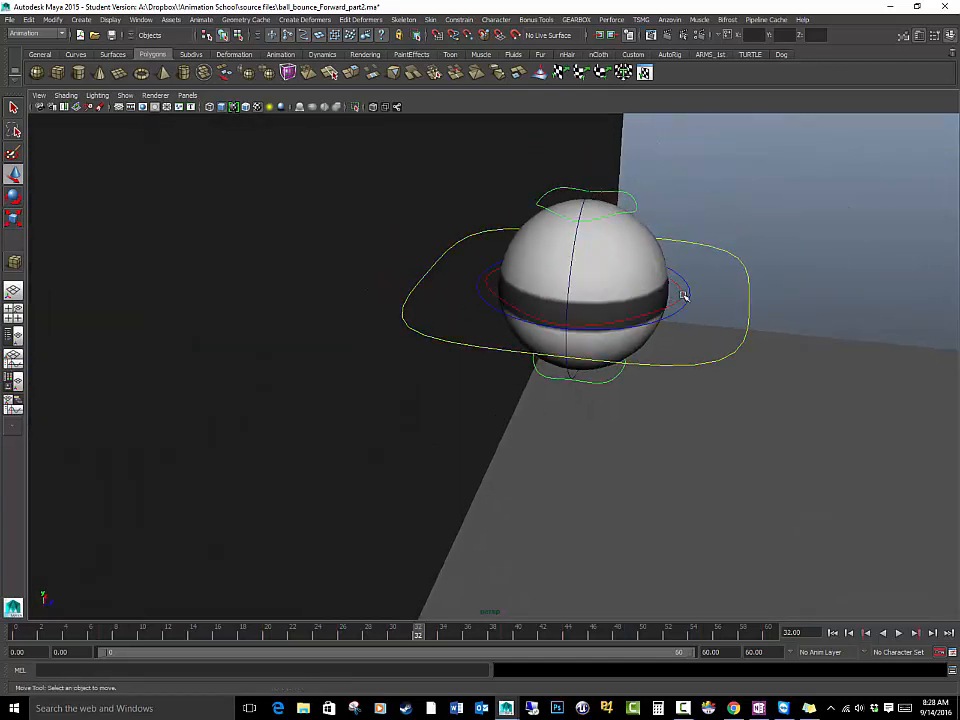
Try rotating ball_rotate_ctrl about 20 degrees backward around X, undo the rotation and deselect the control
click(684, 295)
key(e)
drag(660, 210, 566, 312)
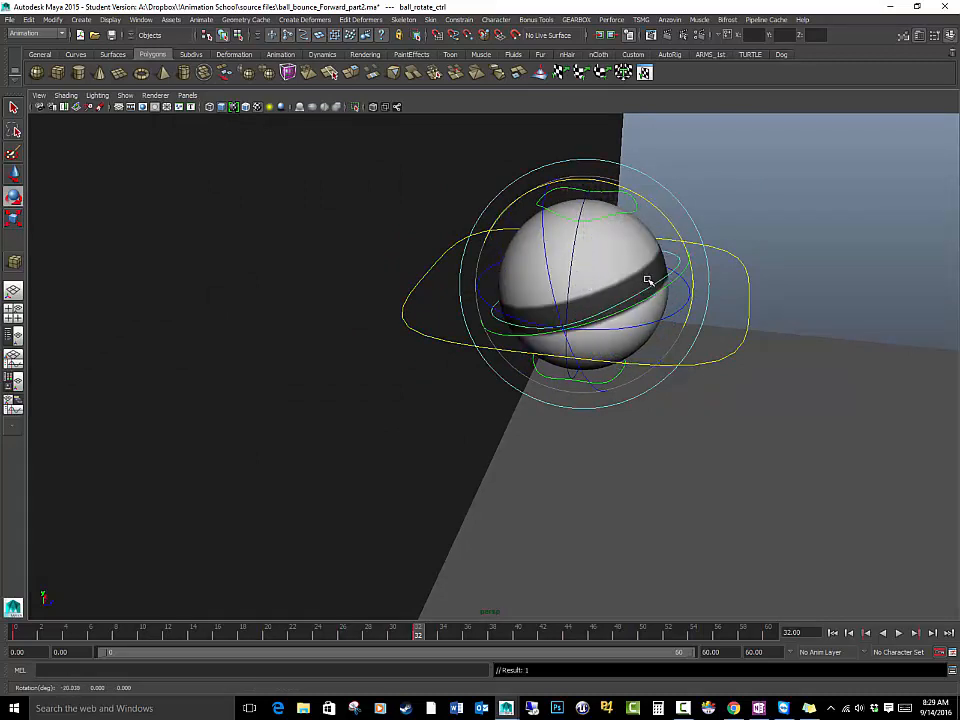
key(ctrl+z)
click(795, 193)
Try rotating ball_move_ctrl about 24.5 degrees around X, undo the rotation and deselect the control
click(682, 281)
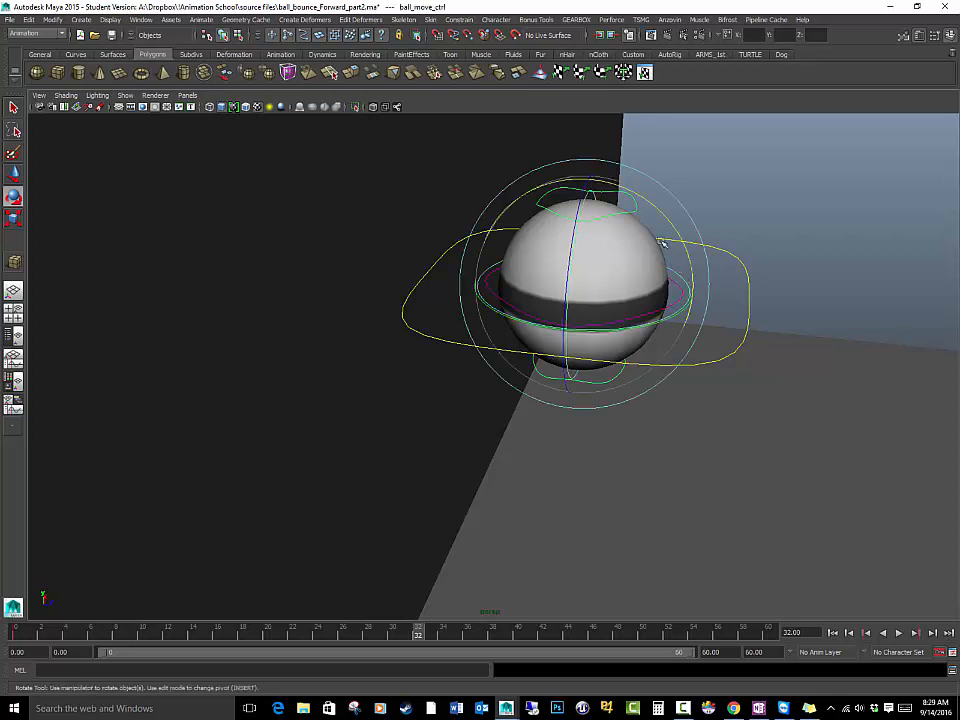
drag(671, 221, 684, 275)
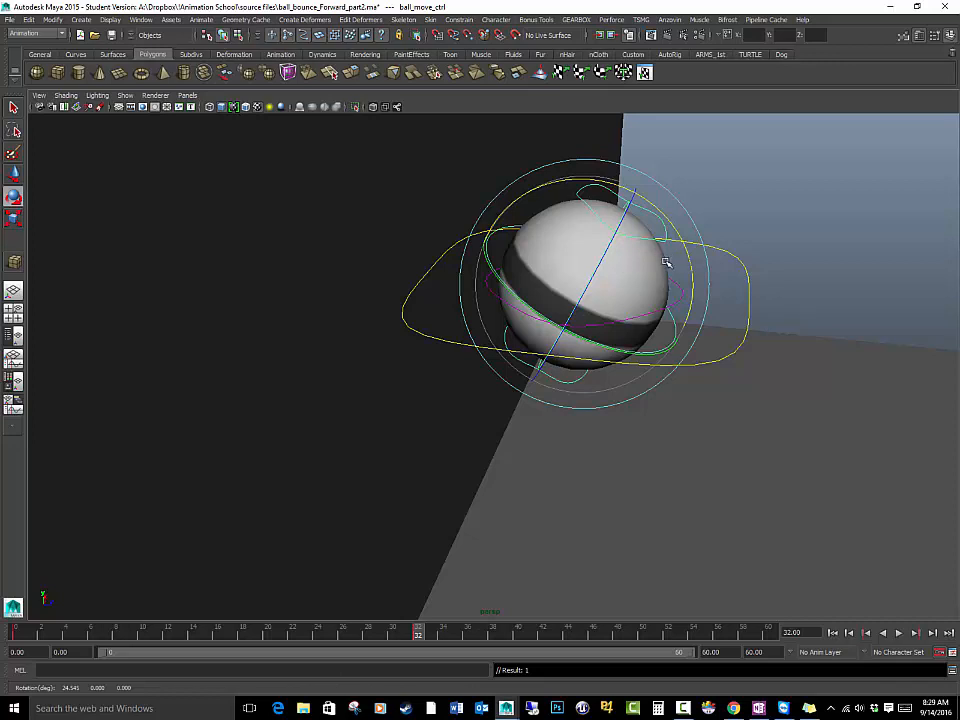
key(ctrl+z)
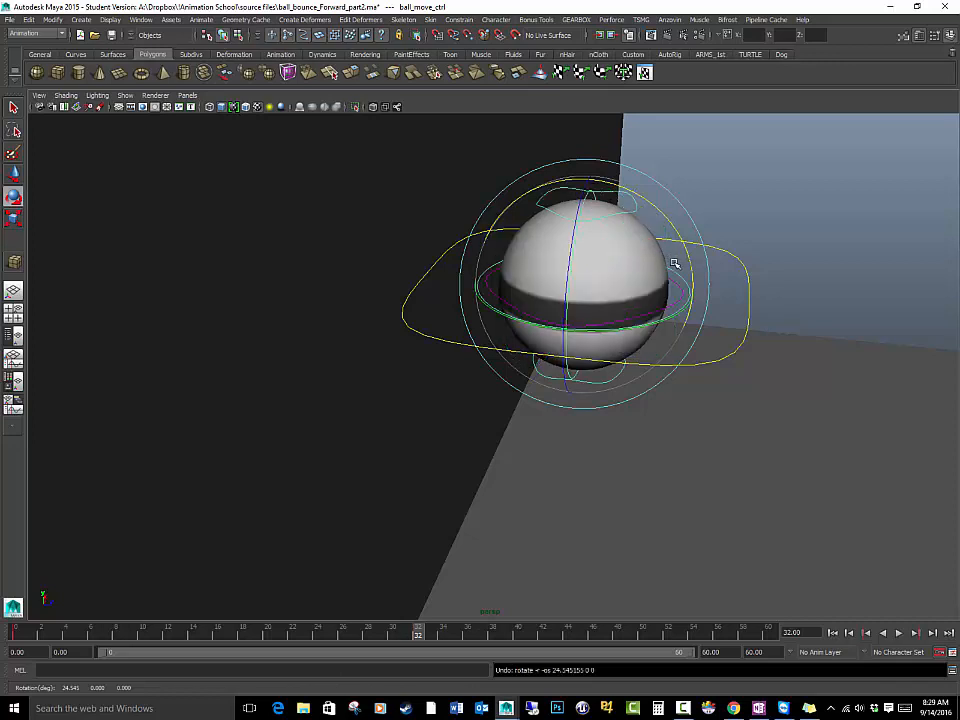
click(736, 192)
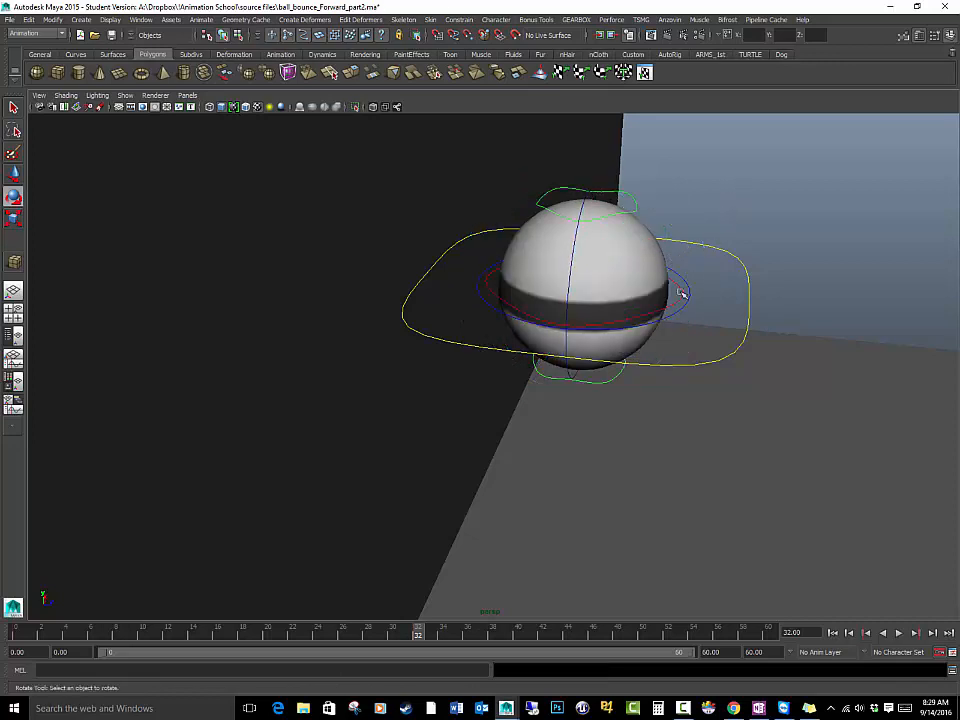
Try rotating ball_deform_rotate_ctrl freely around the ball, undo the rotation and deselect the control
click(571, 248)
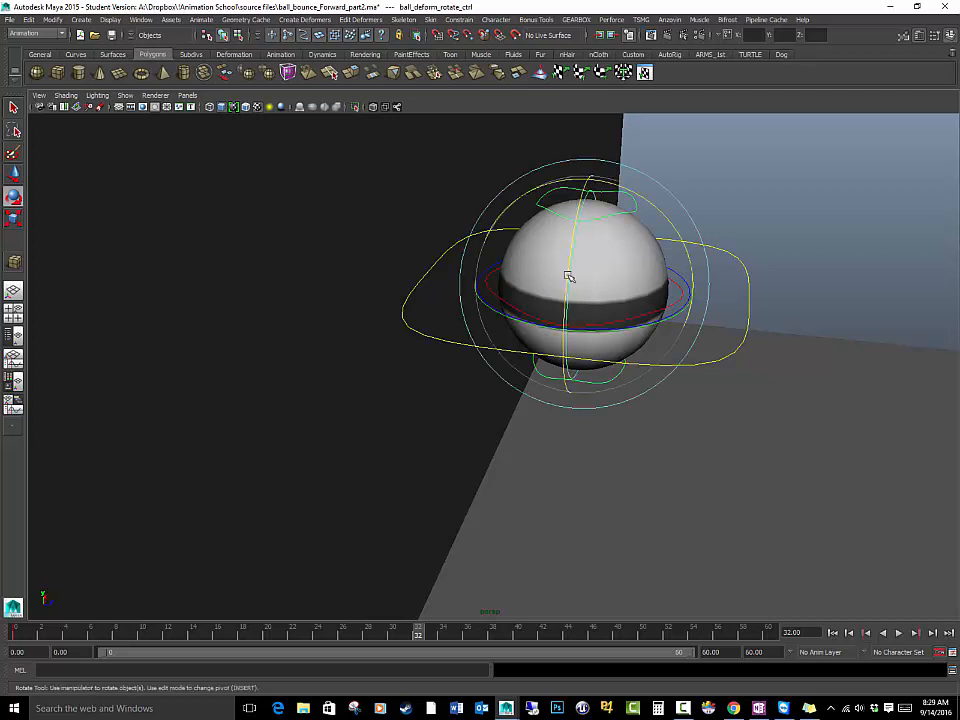
drag(652, 204, 569, 309)
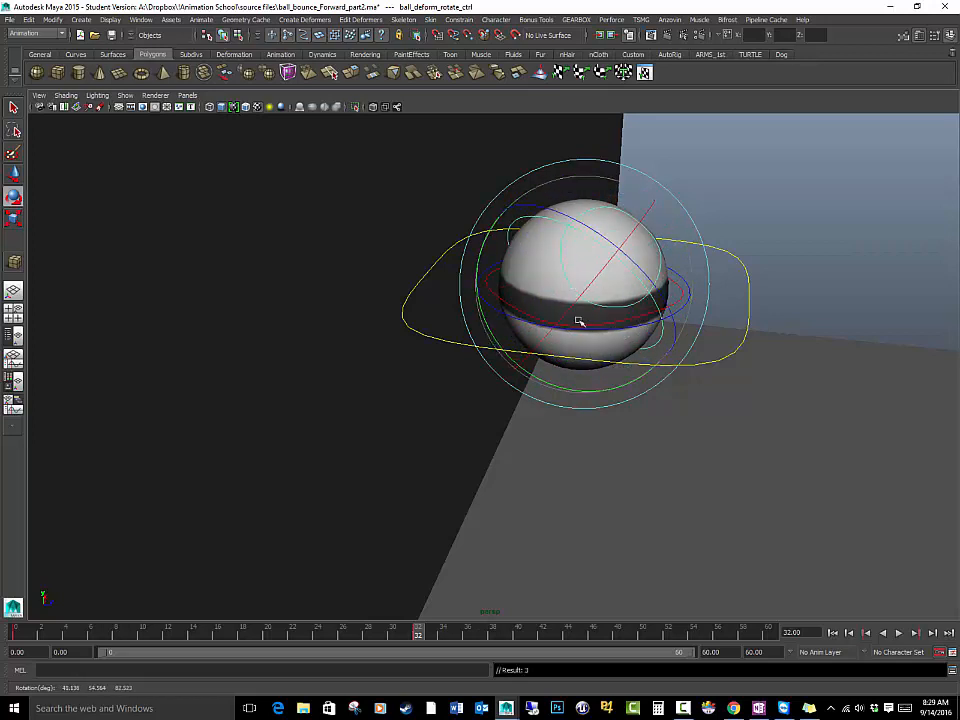
key(ctrl+z)
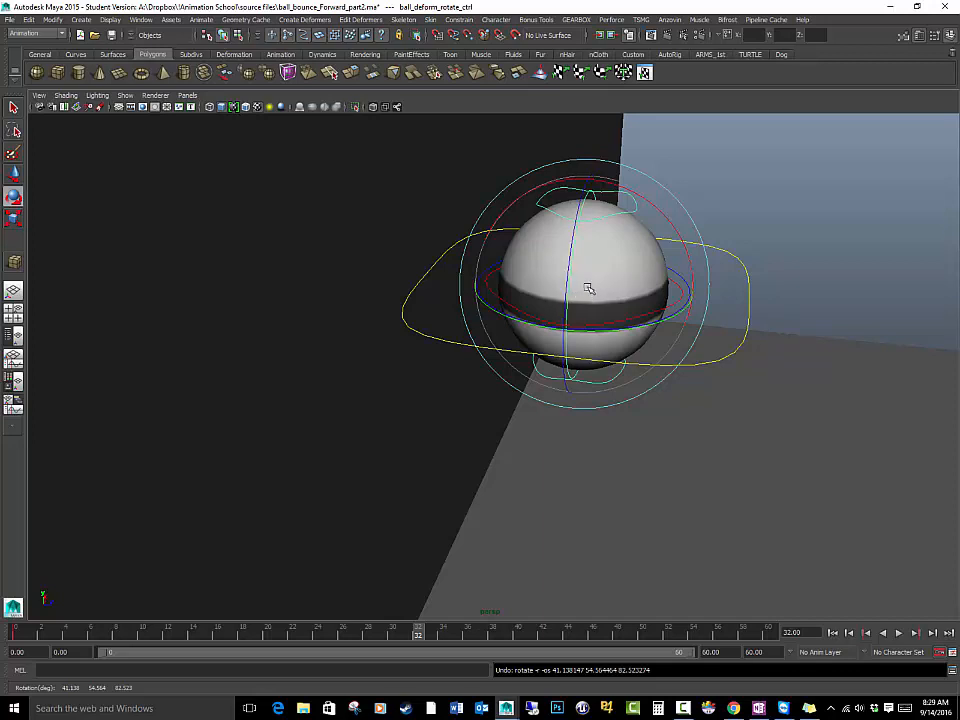
click(741, 210)
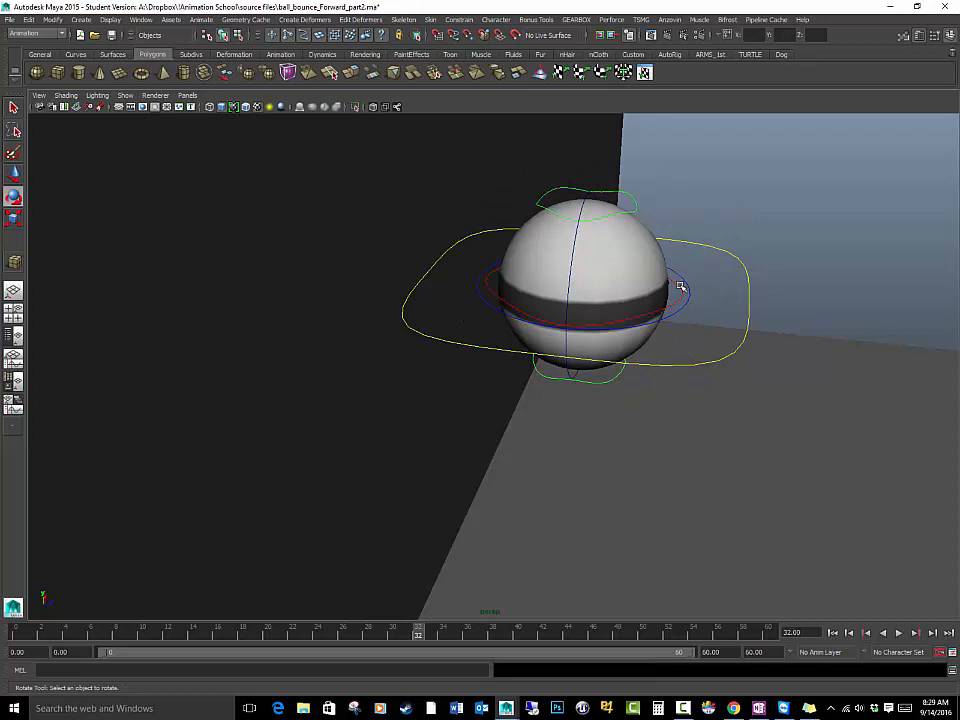
Try a slight rotation of the ball's horizontal ring control, undo it and clear the selection
click(680, 287)
mouse_move(688, 262)
mouse_down()
mouse_move(672, 276)
mouse_move(684, 281)
mouse_move(688, 272)
mouse_up()
key(ctrl+z)
click(786, 186)
Try rotating ball_deform_rotate_ctrl about 4 degrees around X, undo the rotation and deselect it
click(575, 252)
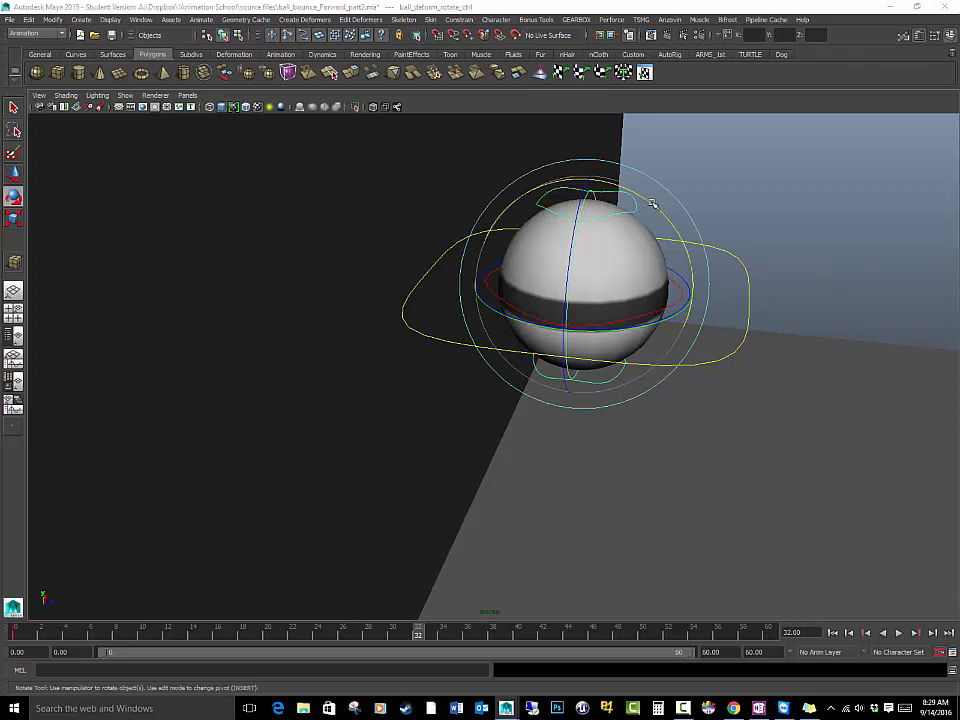
drag(652, 204, 789, 260)
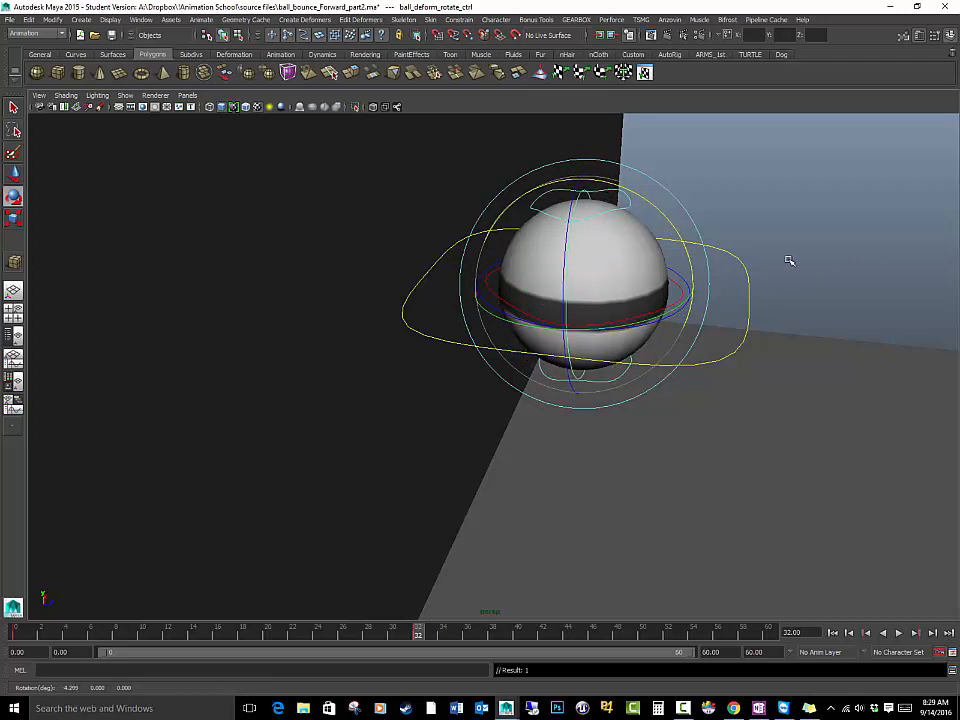
key(ctrl+z)
click(760, 249)
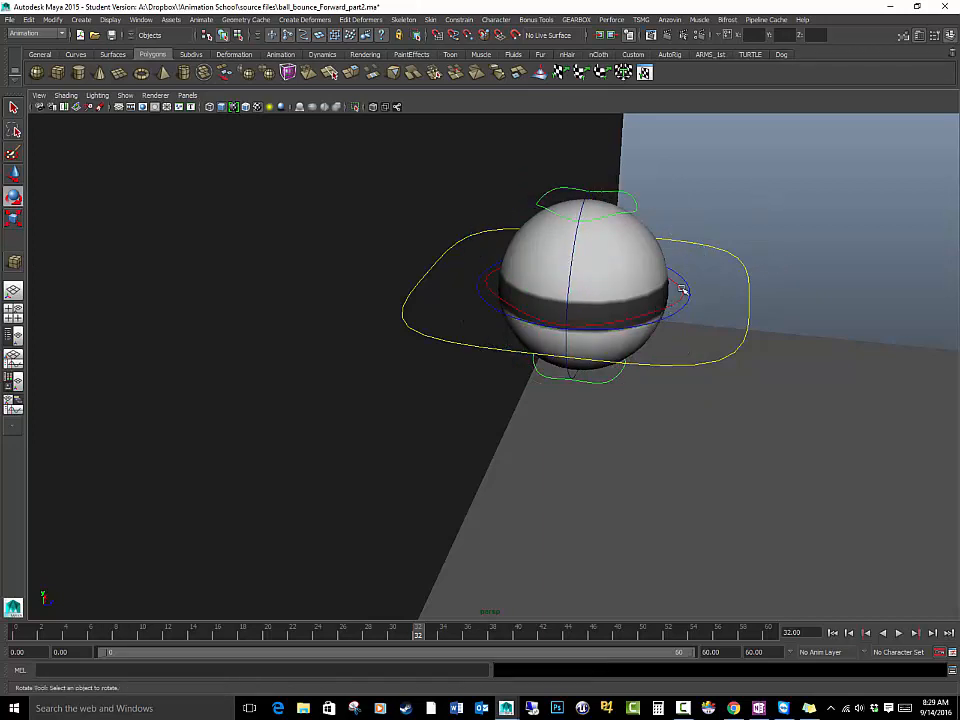
Try rotating ball_rotate_ctrl about -9 degrees around X and undo the rotation
click(680, 285)
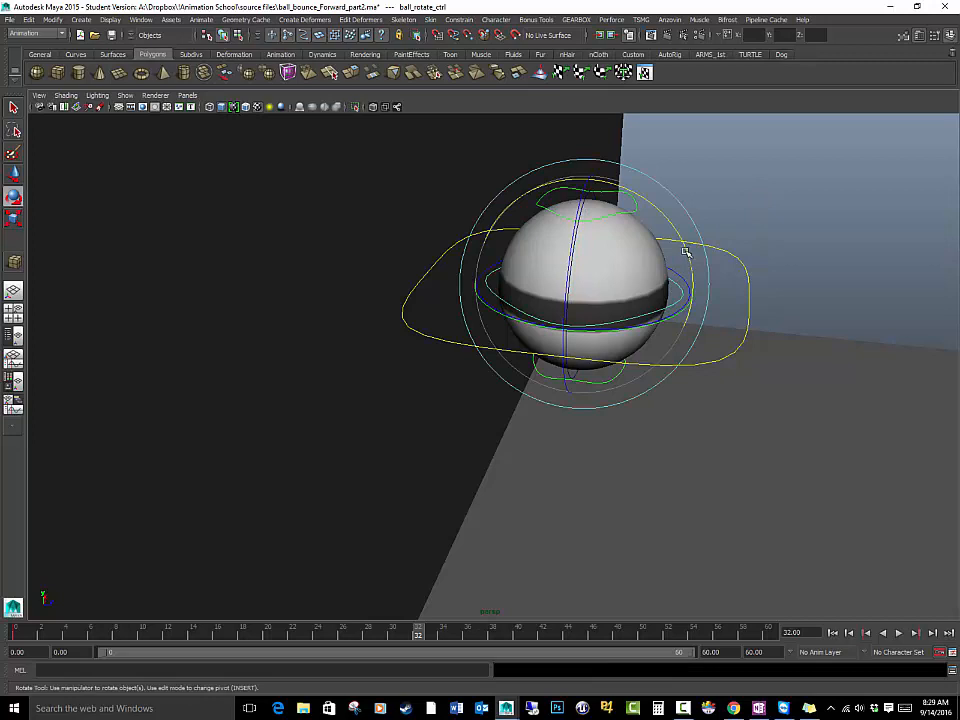
drag(686, 252, 654, 246)
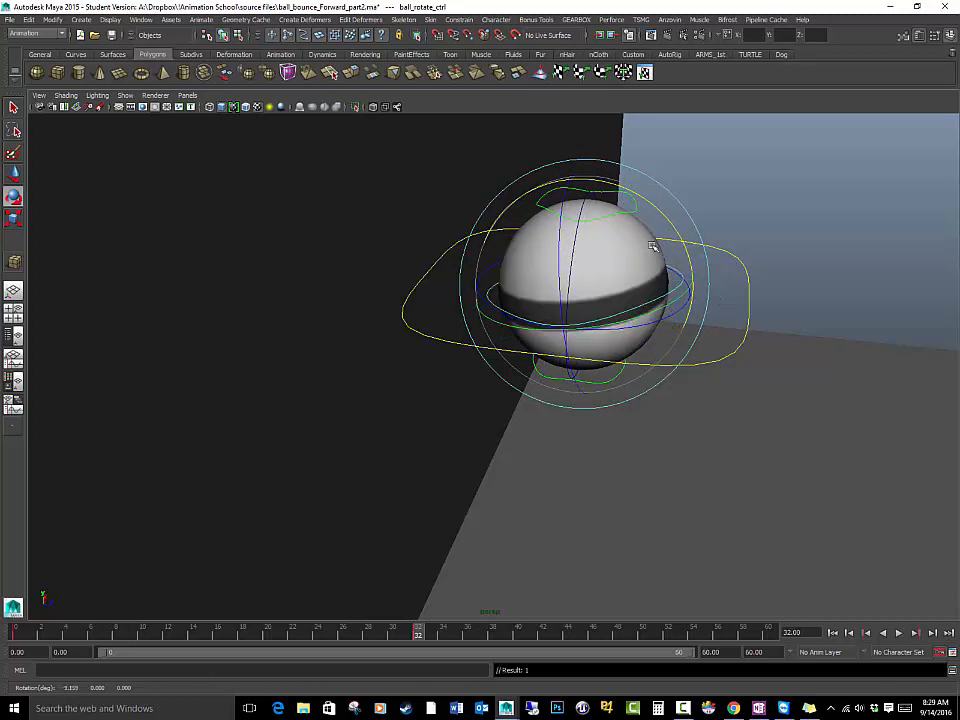
key(ctrl+z)
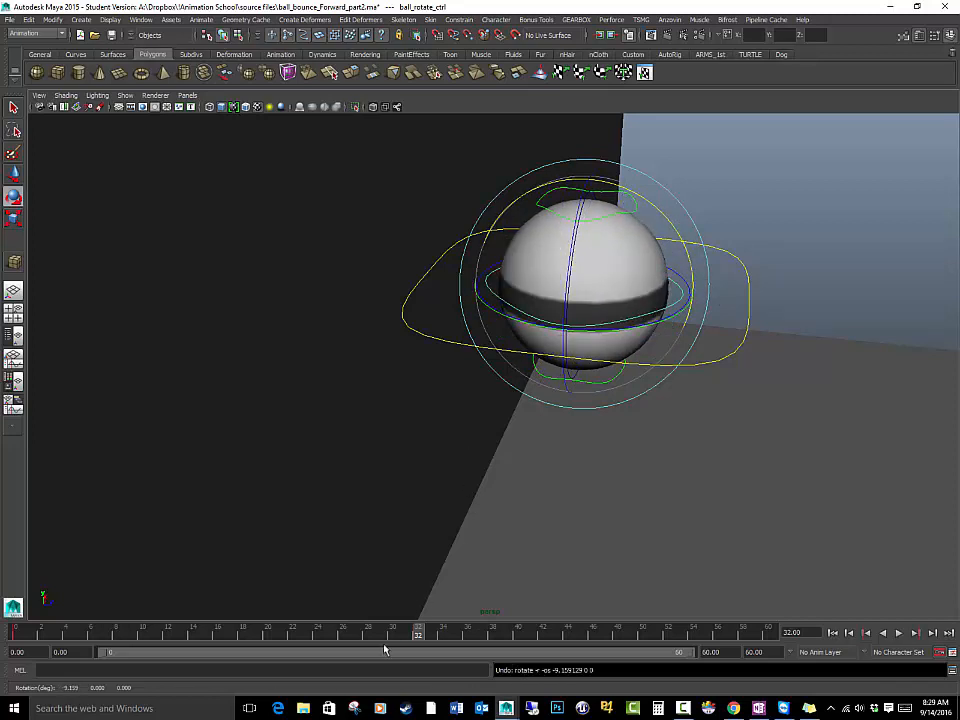
Scrub back to frame 0 and on to frame 17, and frame the ball in the maximized perspective view
drag(418, 636, 15, 636)
alt+drag(771, 392, 645, 358)
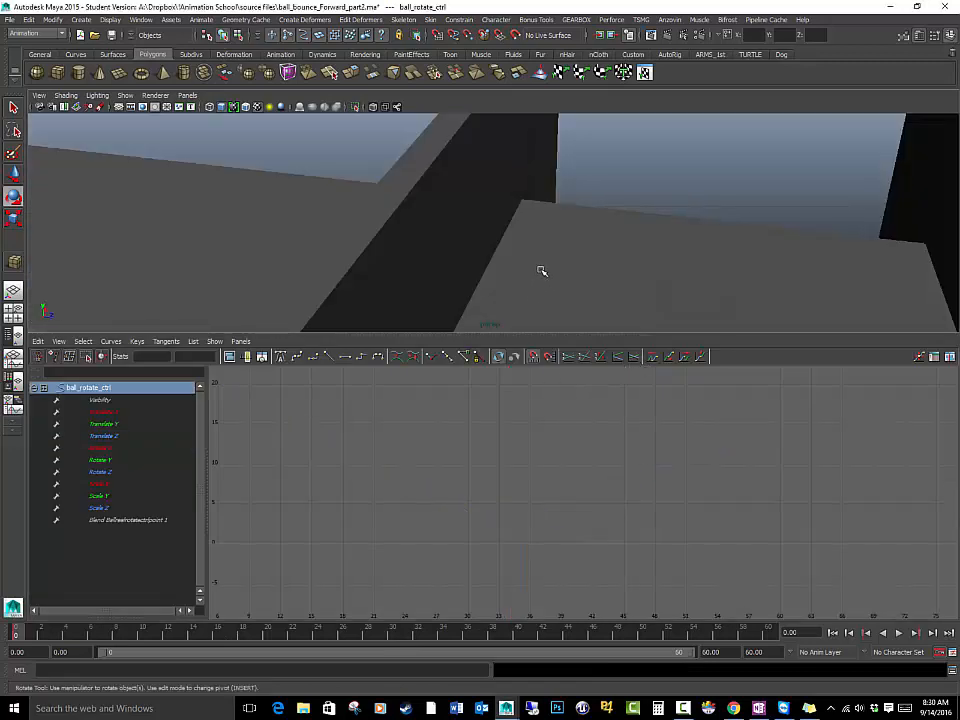
key(space)
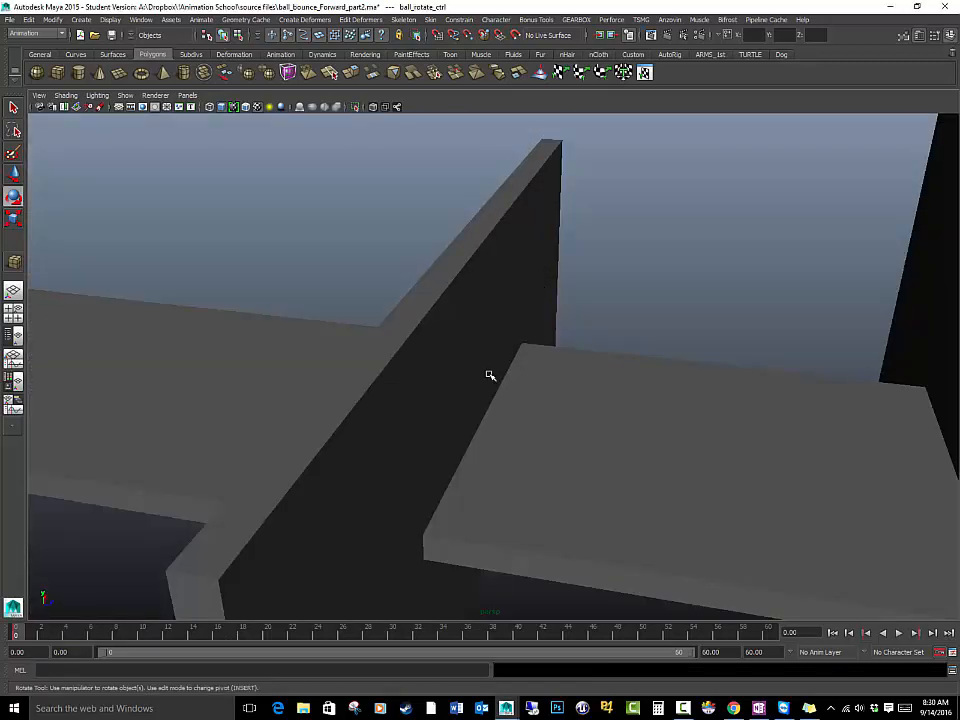
drag(66, 632, 231, 632)
alt+drag(692, 414, 706, 400)
alt+middle_drag(706, 400, 554, 376)
scroll(555, 377, up, 5)
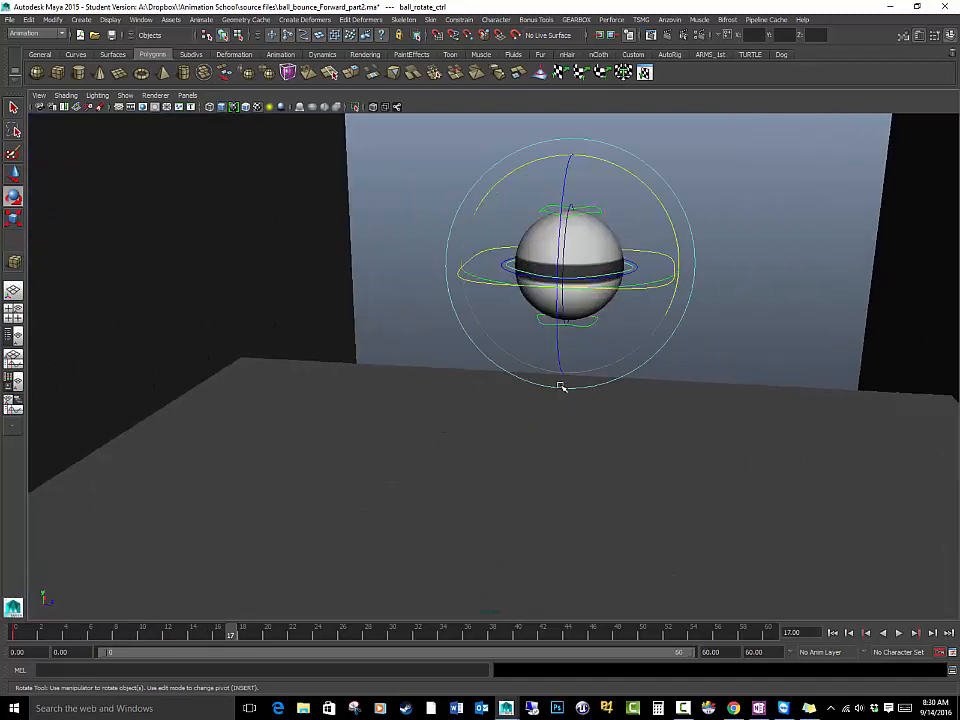
alt+drag(552, 374, 576, 371)
scroll(585, 376, up, 2)
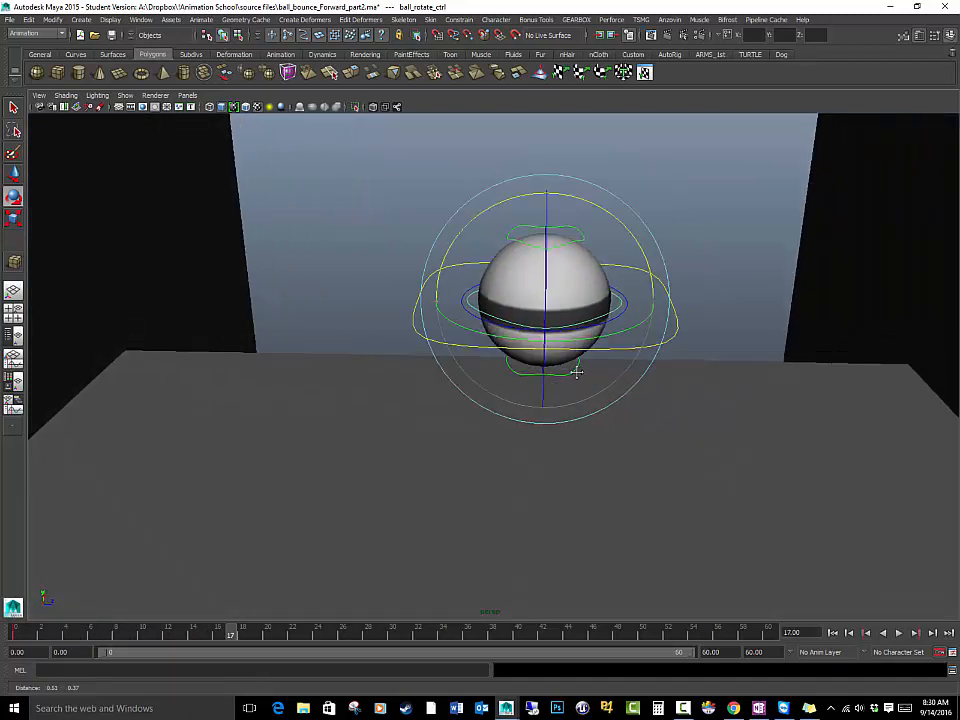
Select the ball's horizontal ring control and its vertical deform rotate ring in turn, clearing the selection after each
click(608, 272)
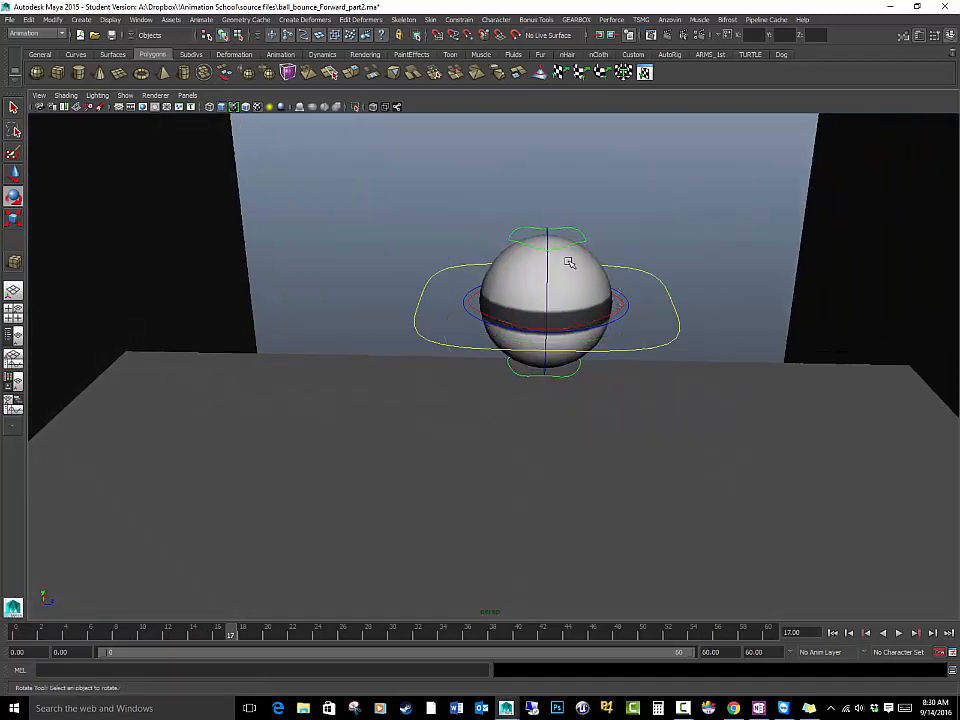
key(space)
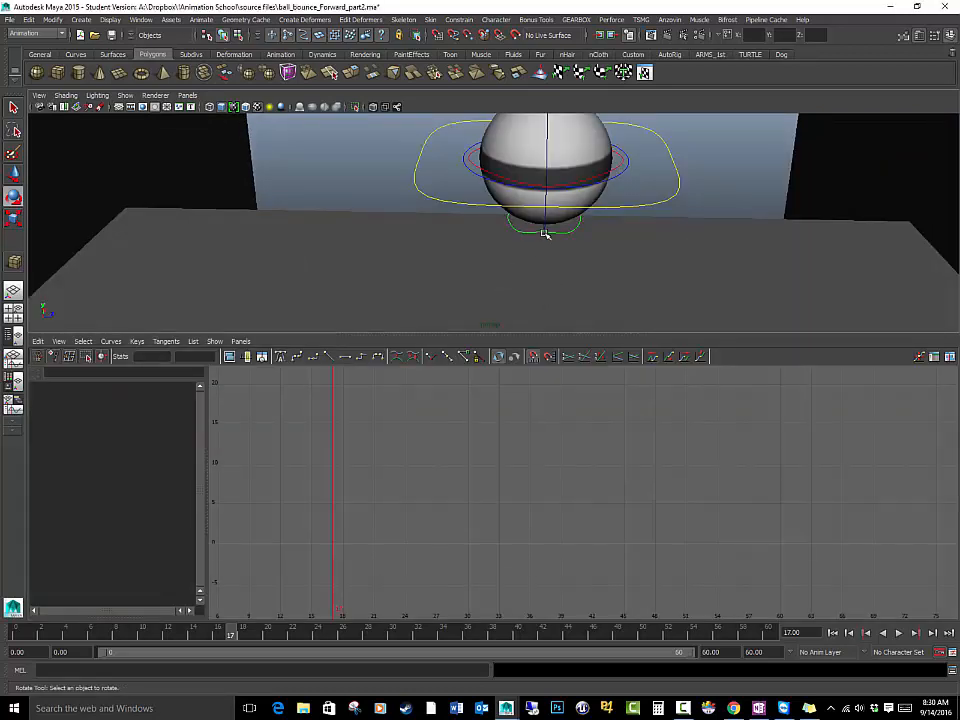
key(space)
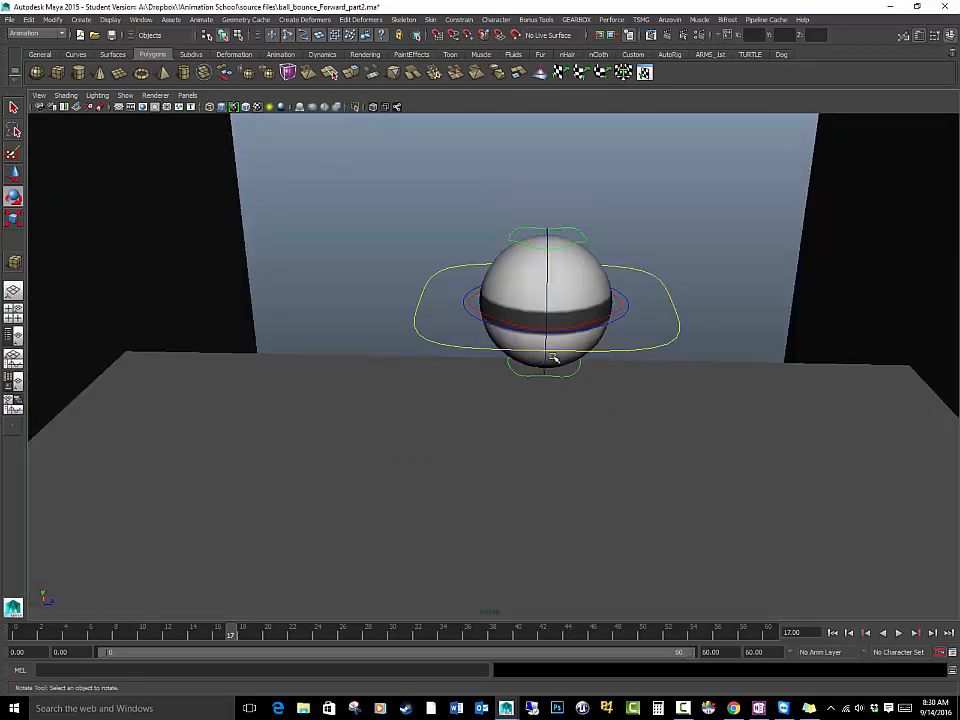
click(611, 315)
click(638, 262)
click(547, 274)
click(705, 220)
Switch to the four-view layout, slightly raise the divider between the views, and maximize the side view
key(space)
scroll(497, 263, down, 3)
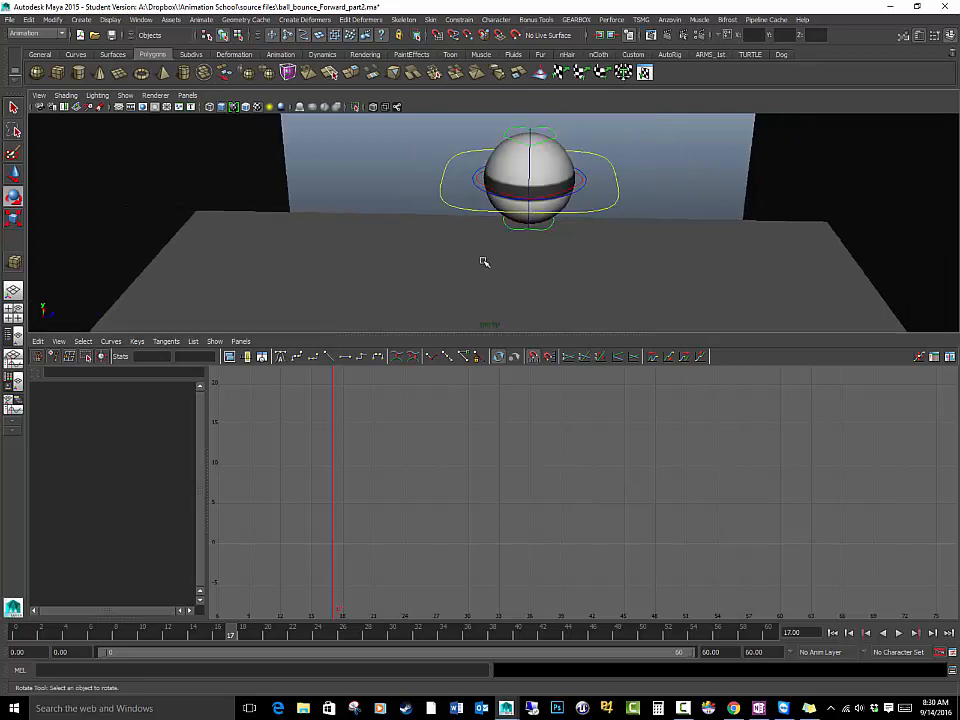
alt+drag(484, 262, 476, 244)
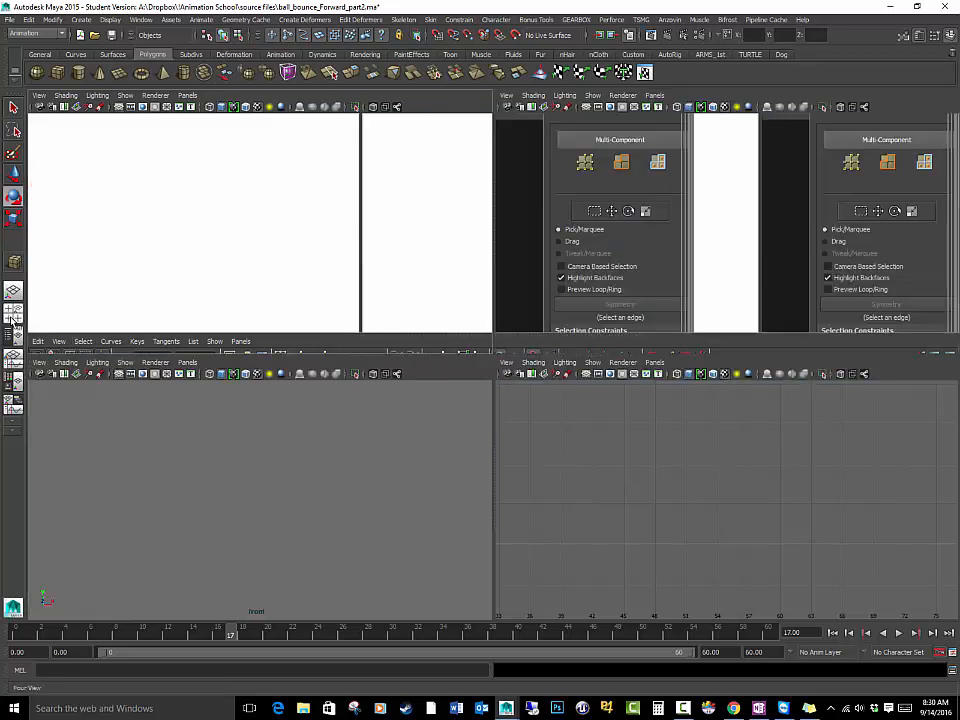
click(13, 314)
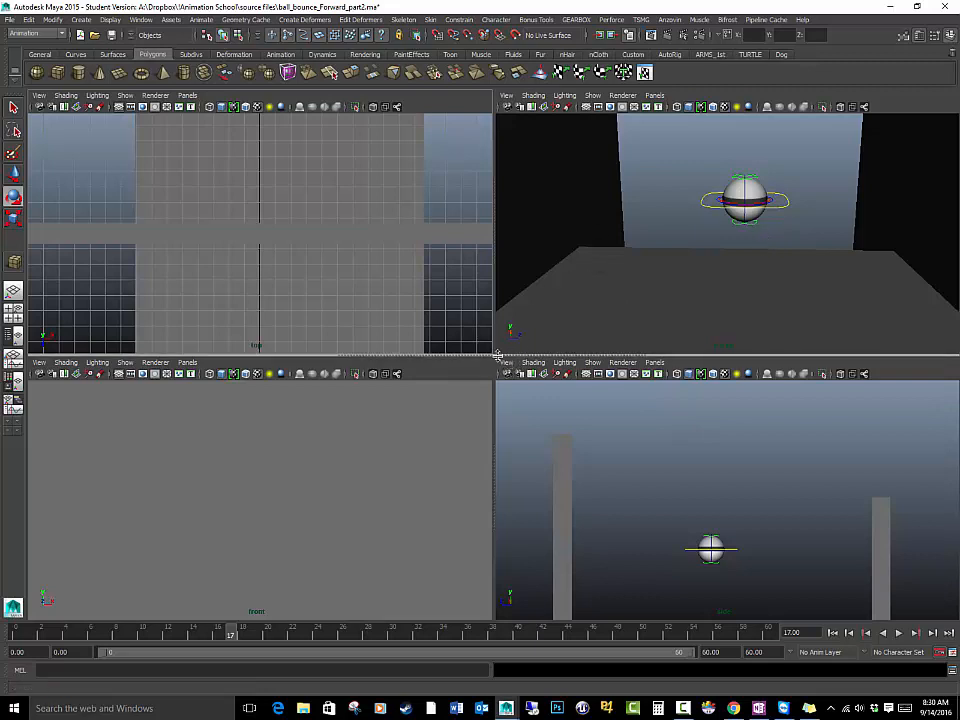
mouse_move(493, 355)
mouse_down()
mouse_move(476, 347)
mouse_move(497, 347)
mouse_up()
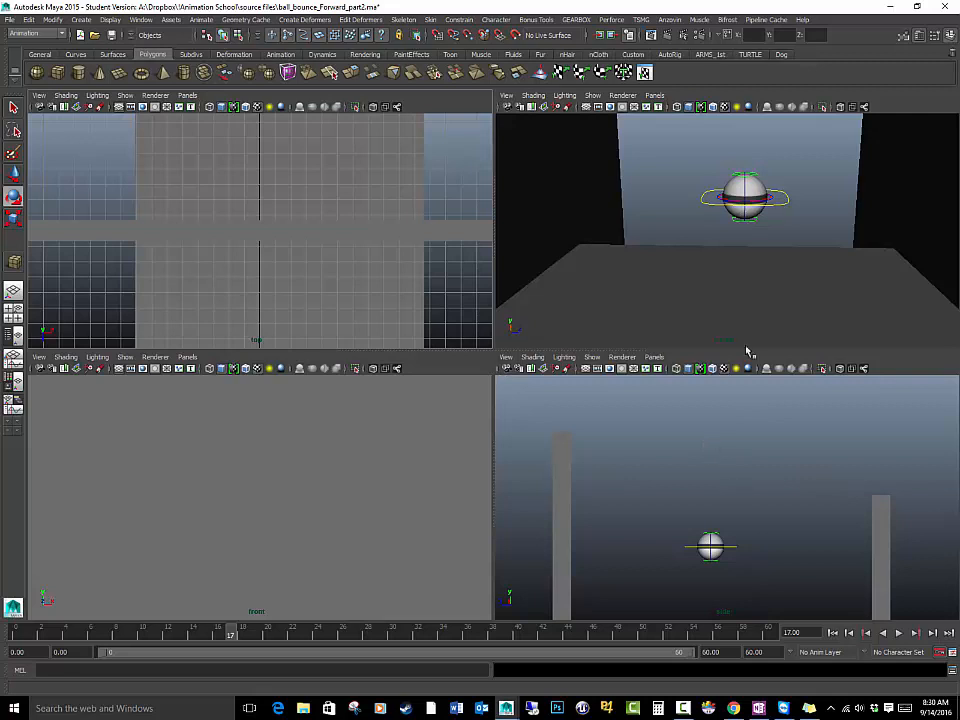
key(space)
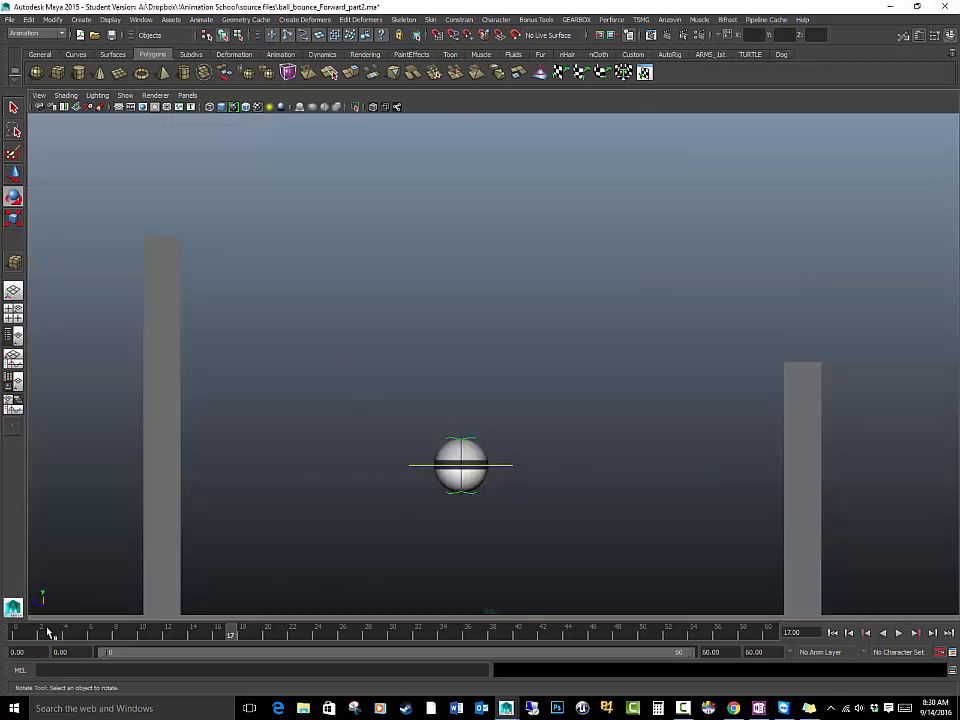
Play the animation in the side view and scrub the timeline to frame 6 to review the ball's path
click(50, 632)
key(alt+v)
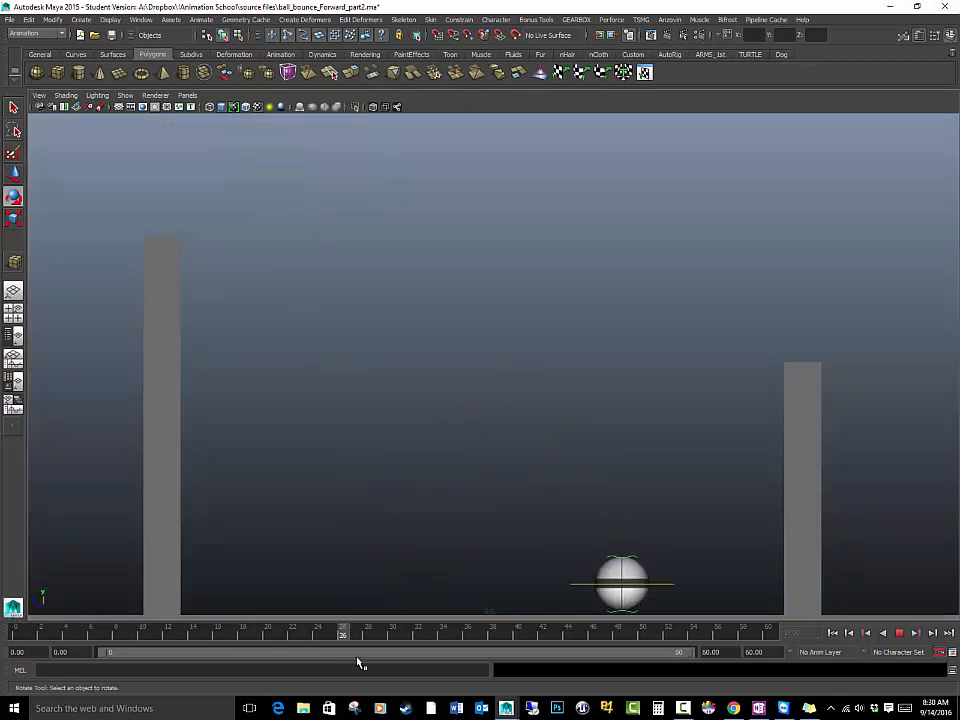
drag(357, 657, 405, 663)
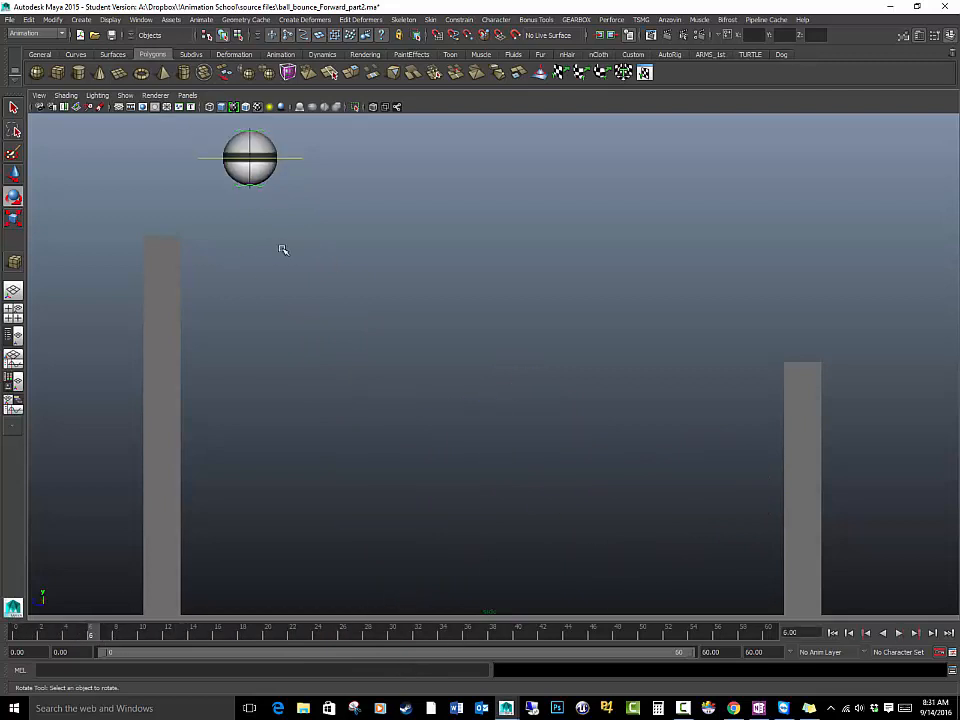
Select the ball's rotate control ring in the perspective view at frame 17, and maximize the side view
key(space)
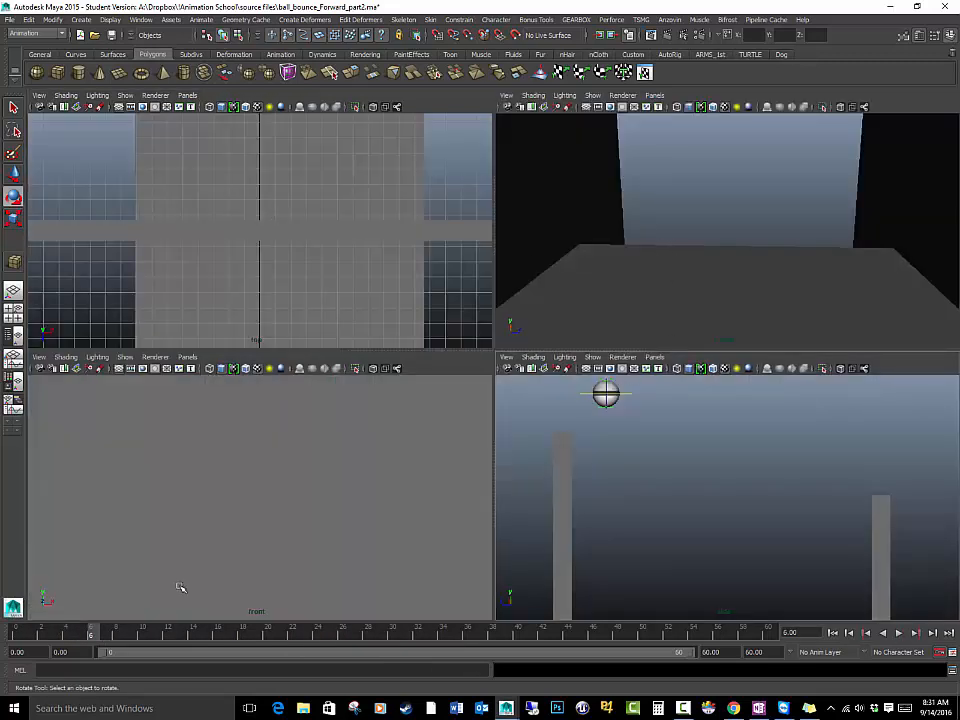
drag(90, 636, 232, 634)
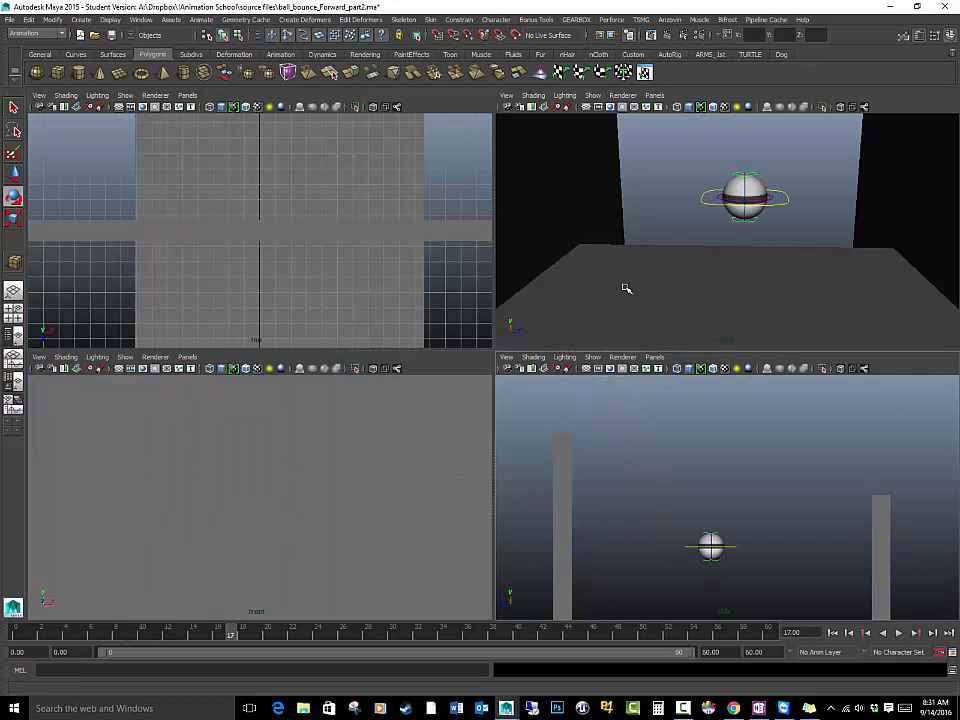
scroll(748, 214, up, 5)
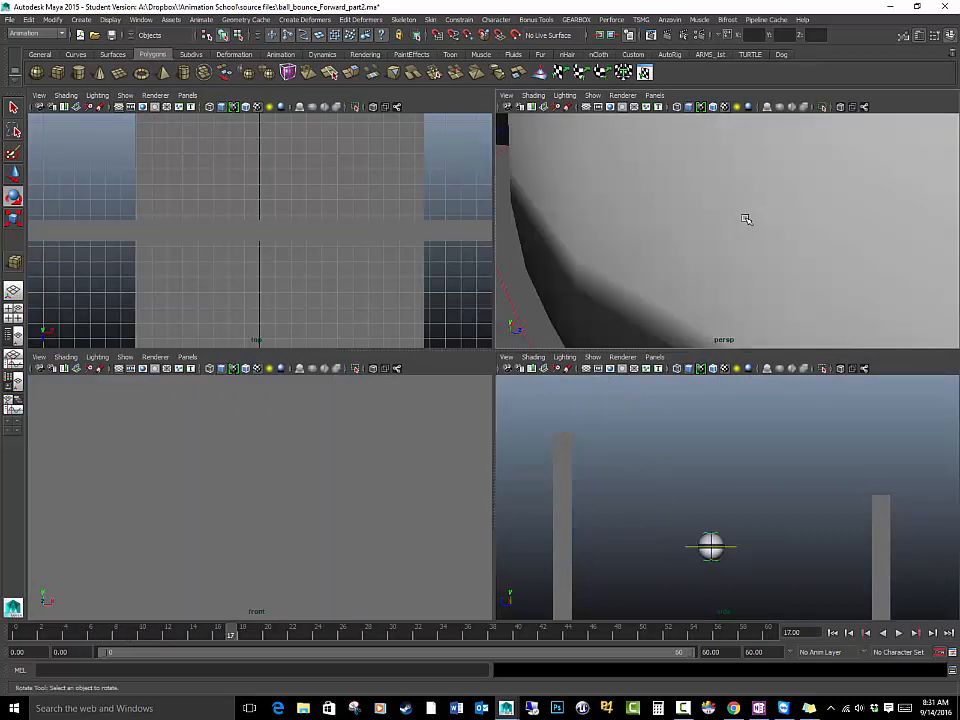
alt+drag(713, 219, 677, 230)
click(654, 250)
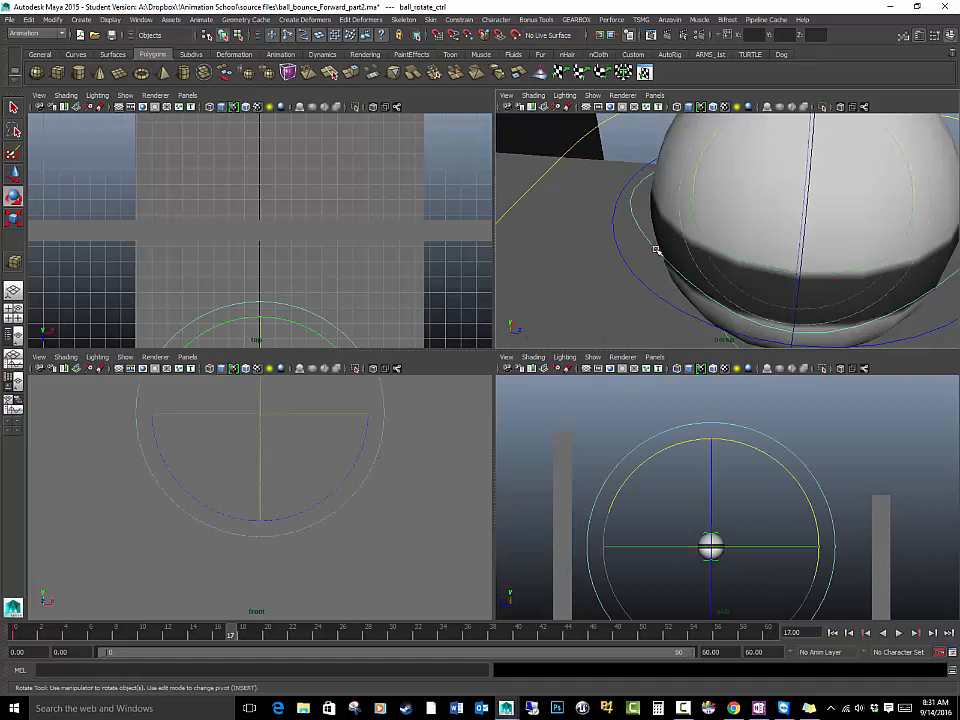
key(space)
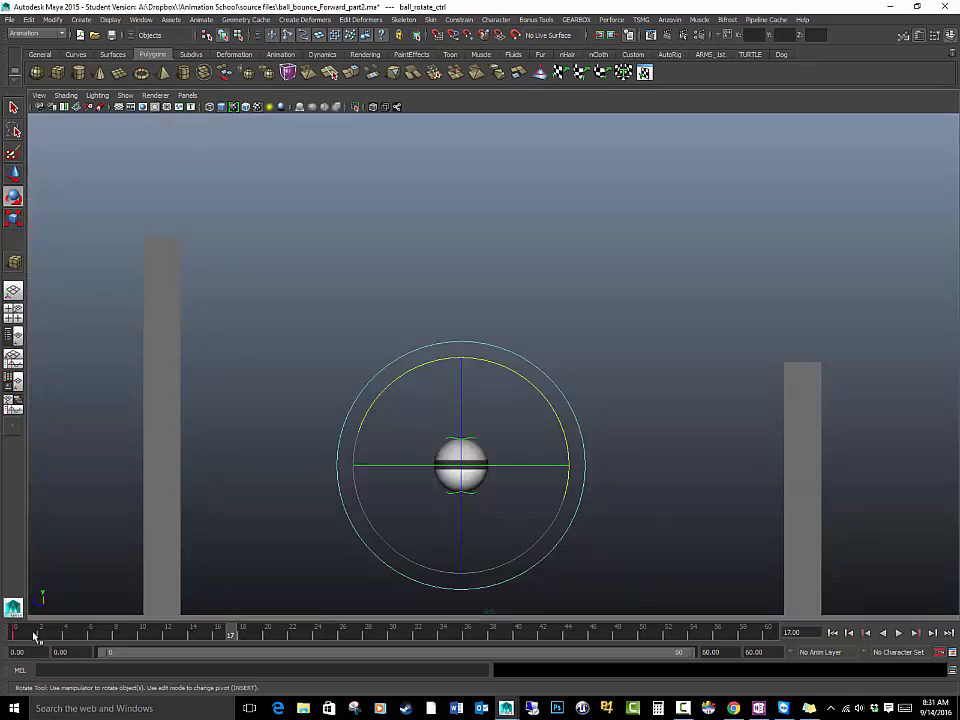
Rotate the ball's rotate control to about -100.6° around X at frame 14, where the ball first lands
drag(33, 636, 194, 636)
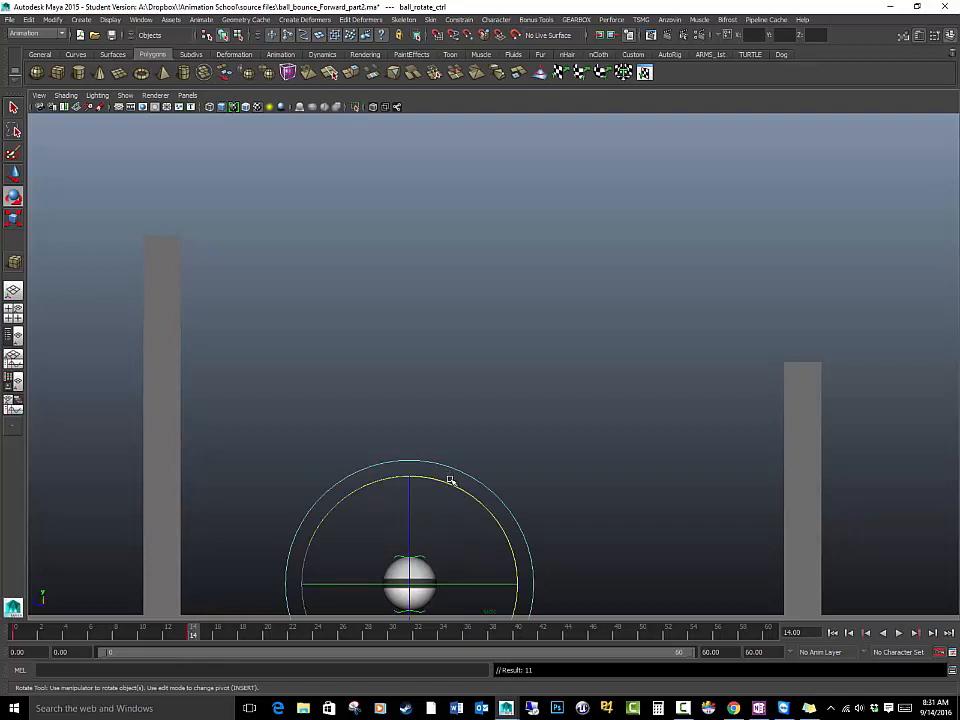
drag(451, 484, 514, 606)
mouse_move(197, 632)
mouse_down()
mouse_move(15, 632)
mouse_move(193, 633)
mouse_up()
drag(465, 497, 251, 602)
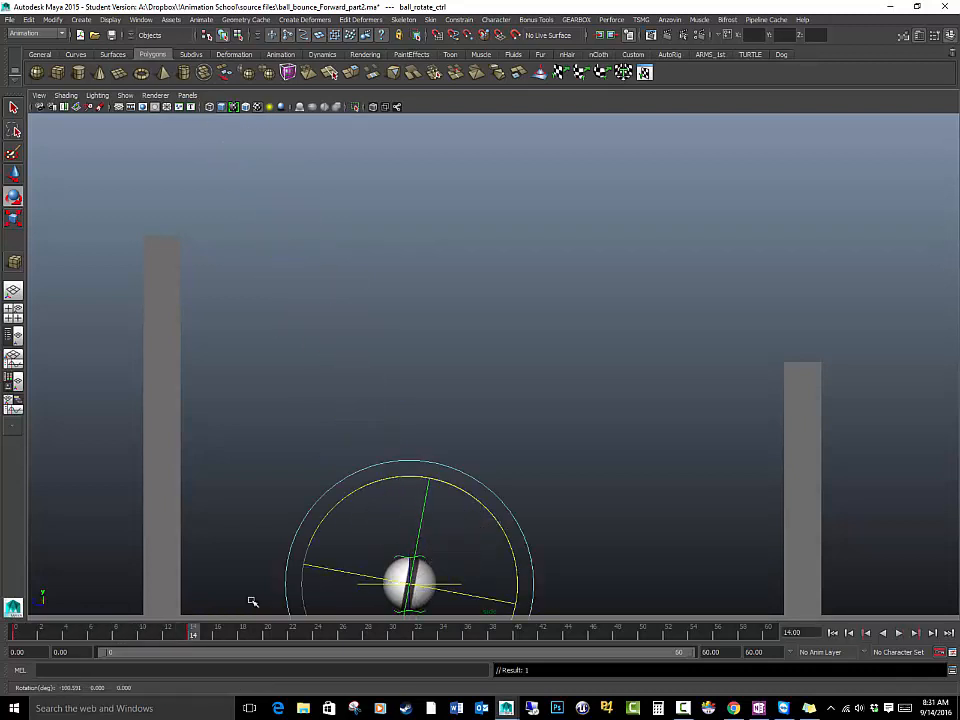
Key the rotate control at frame 26, and rotate it to about -262.7° around X at frame 20
drag(195, 634, 343, 655)
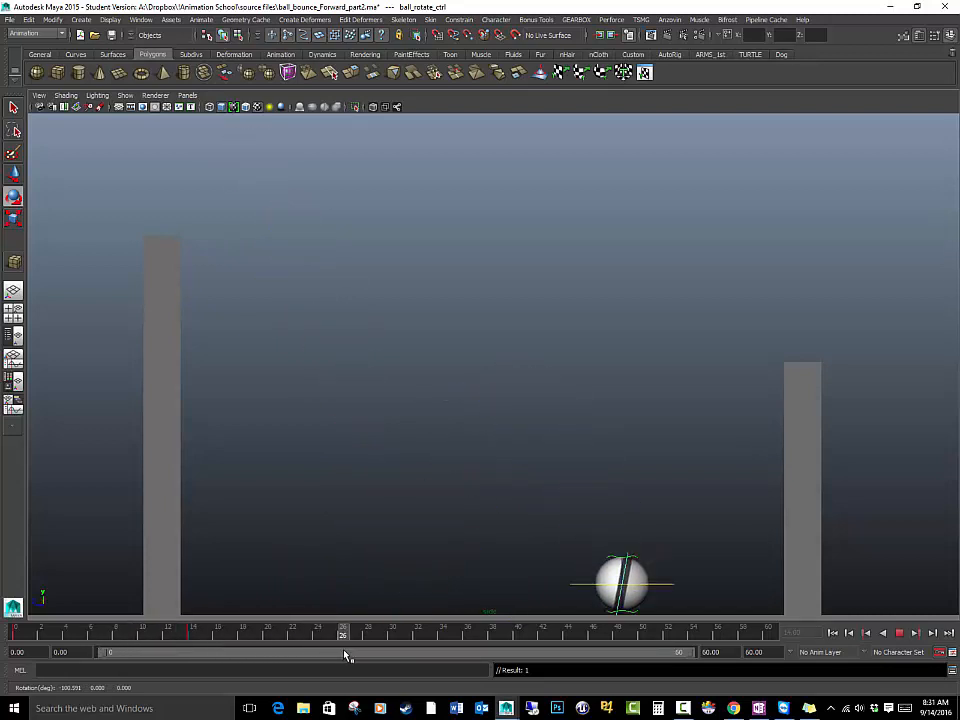
key(e)
key(s)
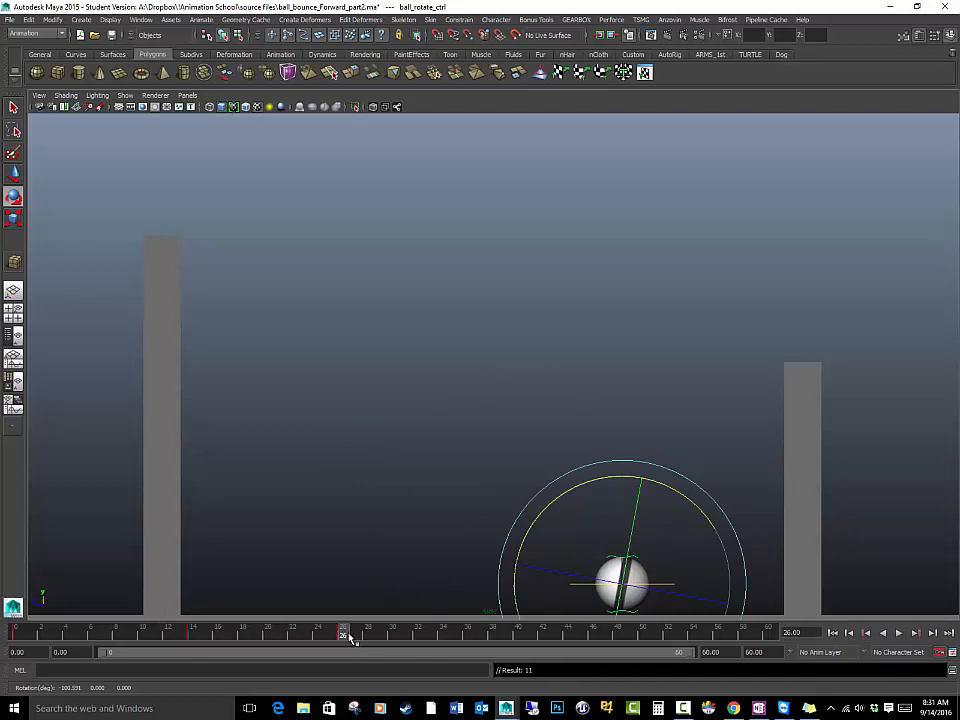
drag(350, 638, 268, 638)
drag(491, 286, 391, 608)
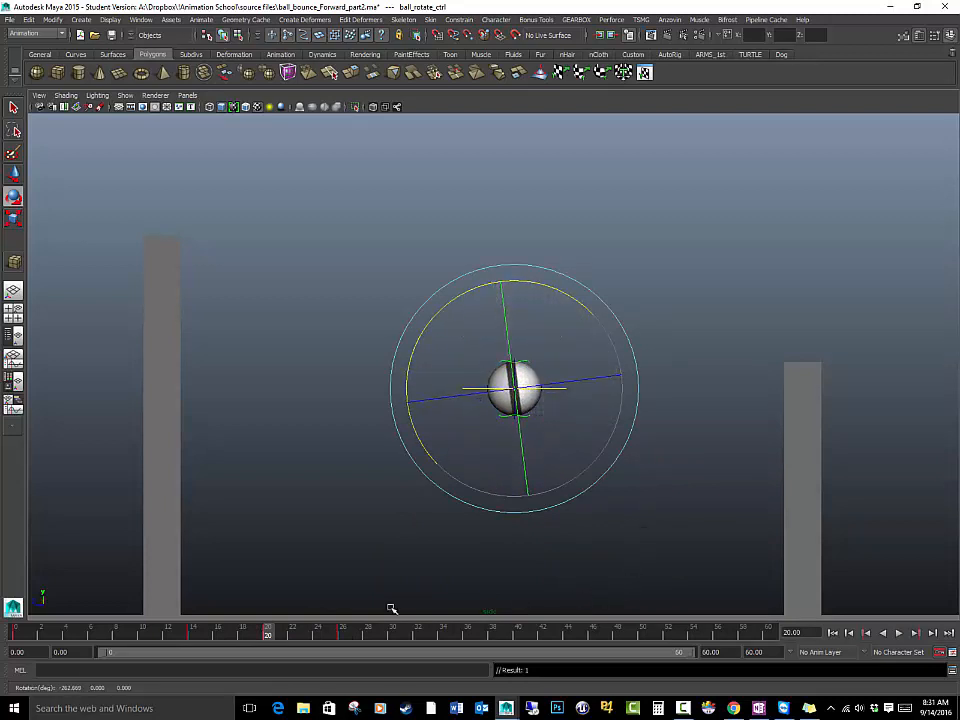
Preview the spin around frame 23, and rotate and key the rotate control at frame 26
key(alt+v)
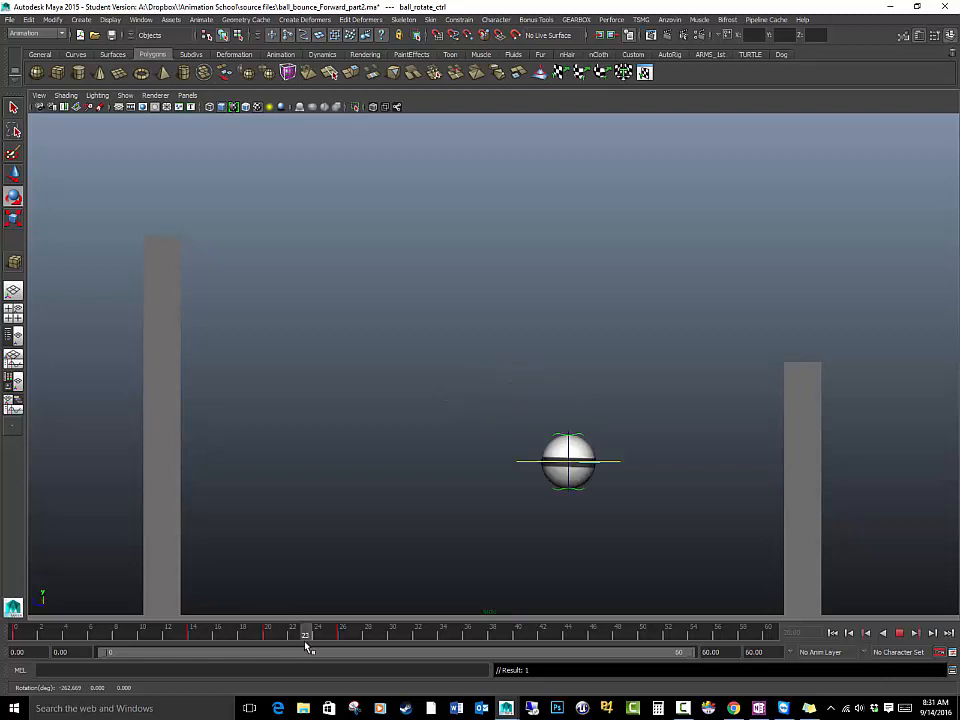
key(alt+v)
click(343, 634)
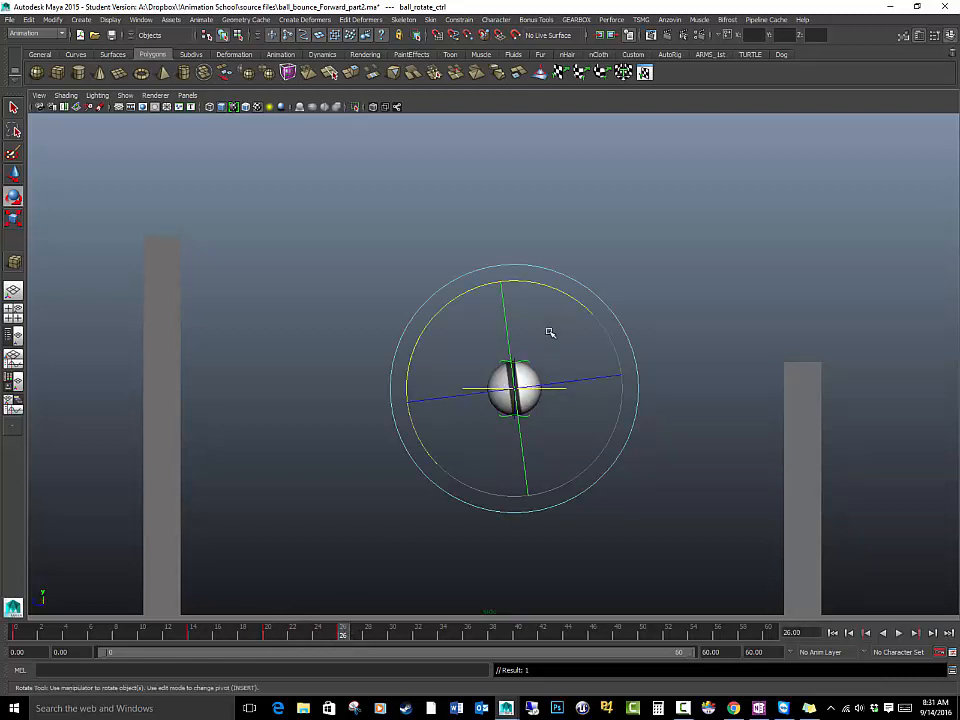
drag(540, 285, 597, 335)
key(s)
Continue the ball's spin toward the second pillar, rotating to about -389.6° at frame 31 and -447.7° at frame 34
drag(157, 634, 408, 660)
drag(679, 366, 797, 429)
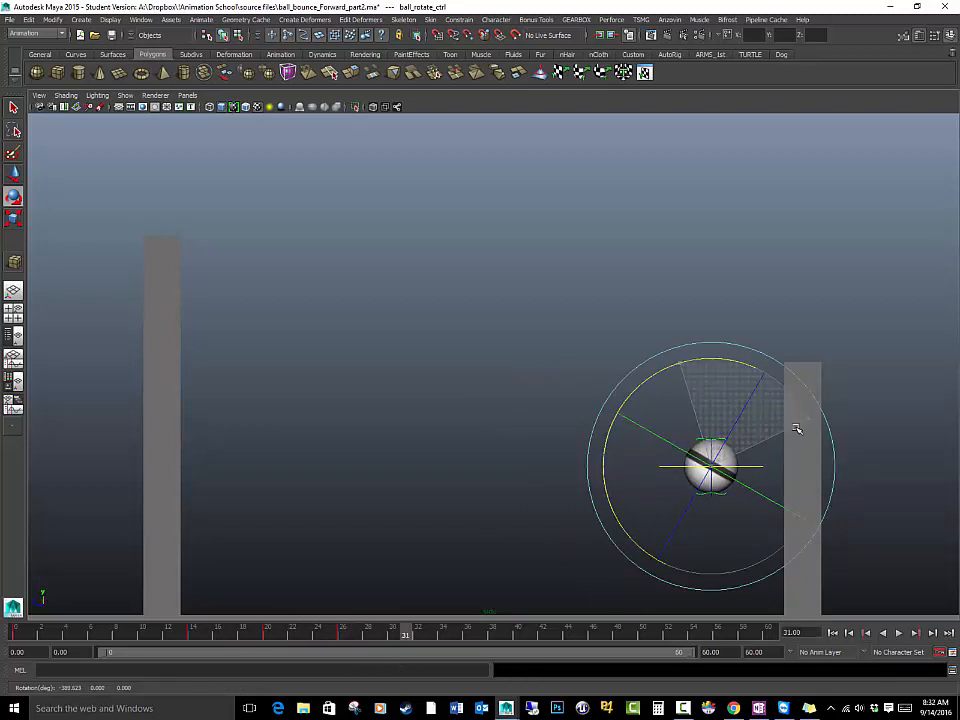
mouse_move(396, 630)
mouse_down()
mouse_move(343, 632)
mouse_move(441, 633)
mouse_up()
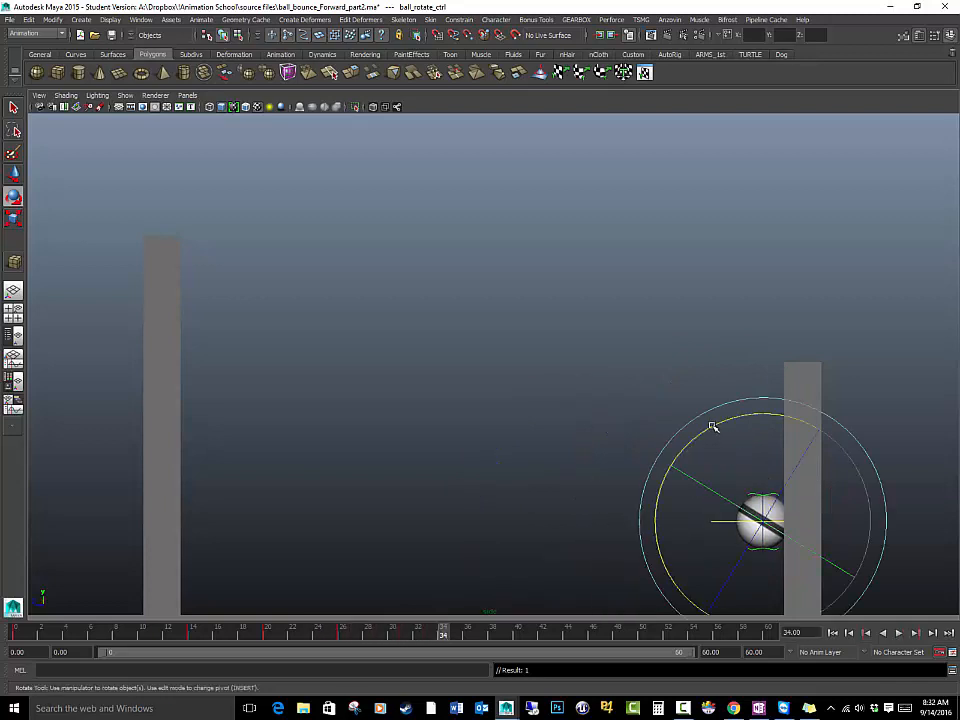
drag(712, 427, 820, 432)
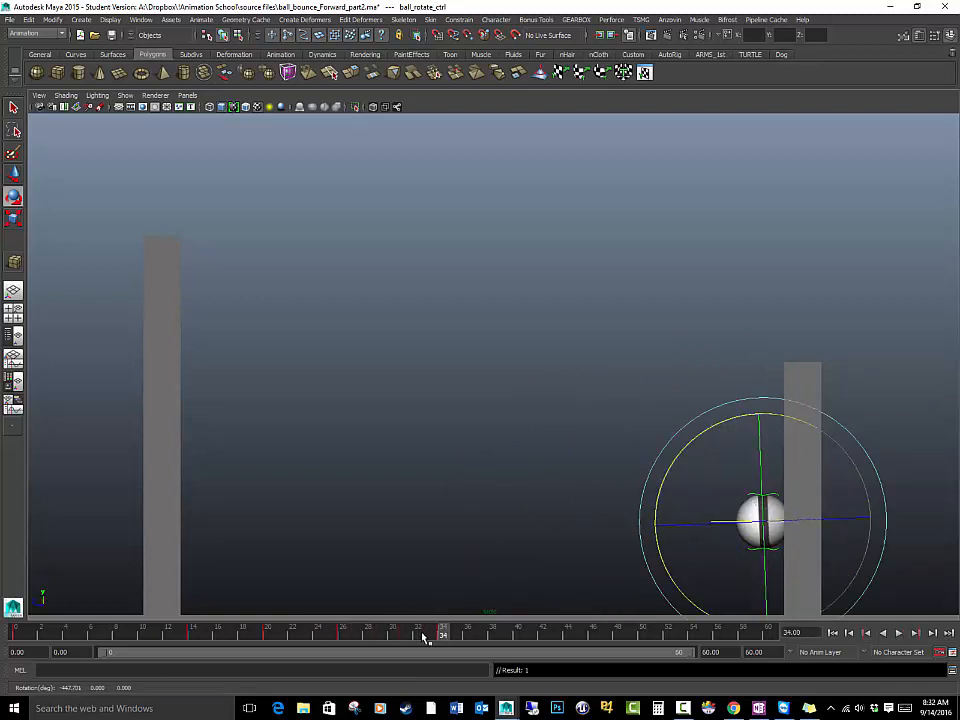
Reverse the ball's spin after the pillar hit, rotating to about -369° at frame 39 and about -340° at frame 44
drag(424, 637, 573, 652)
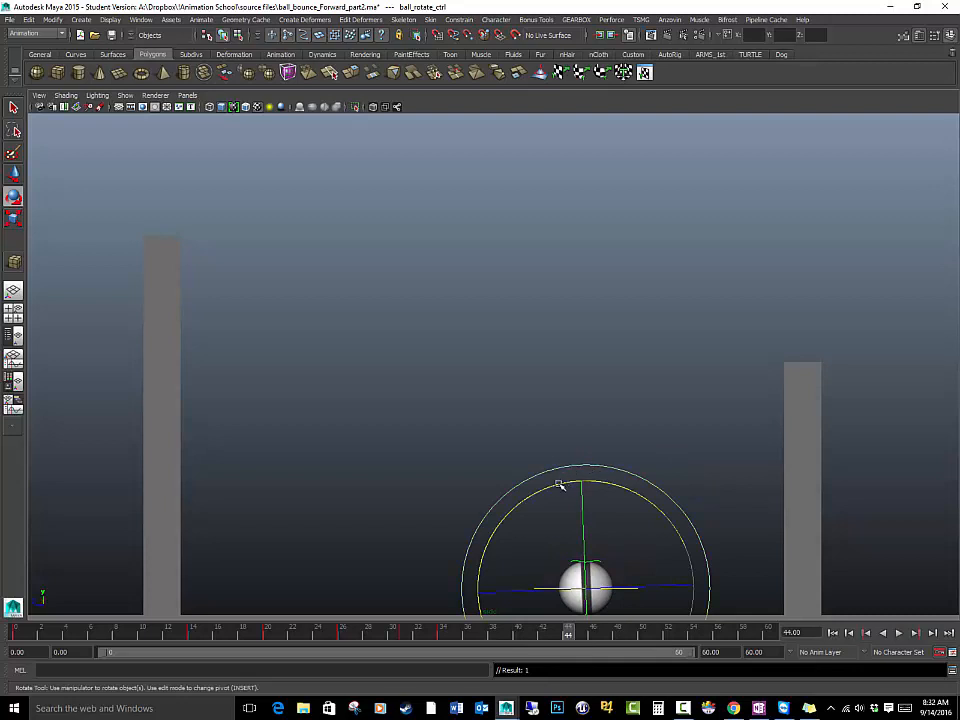
drag(557, 486, 455, 604)
click(506, 636)
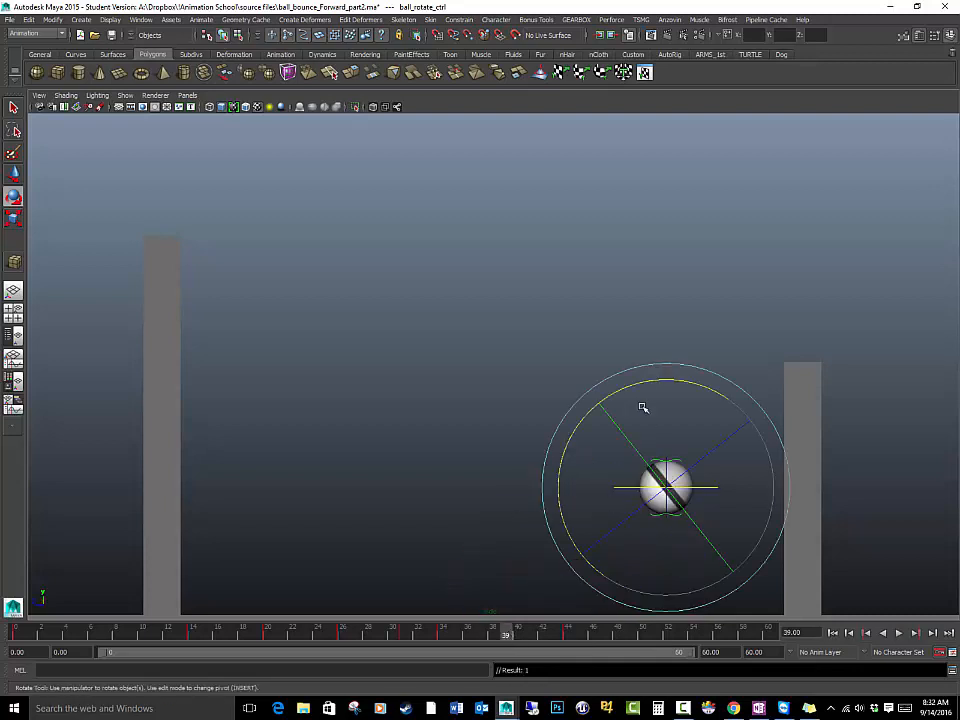
drag(651, 381, 587, 439)
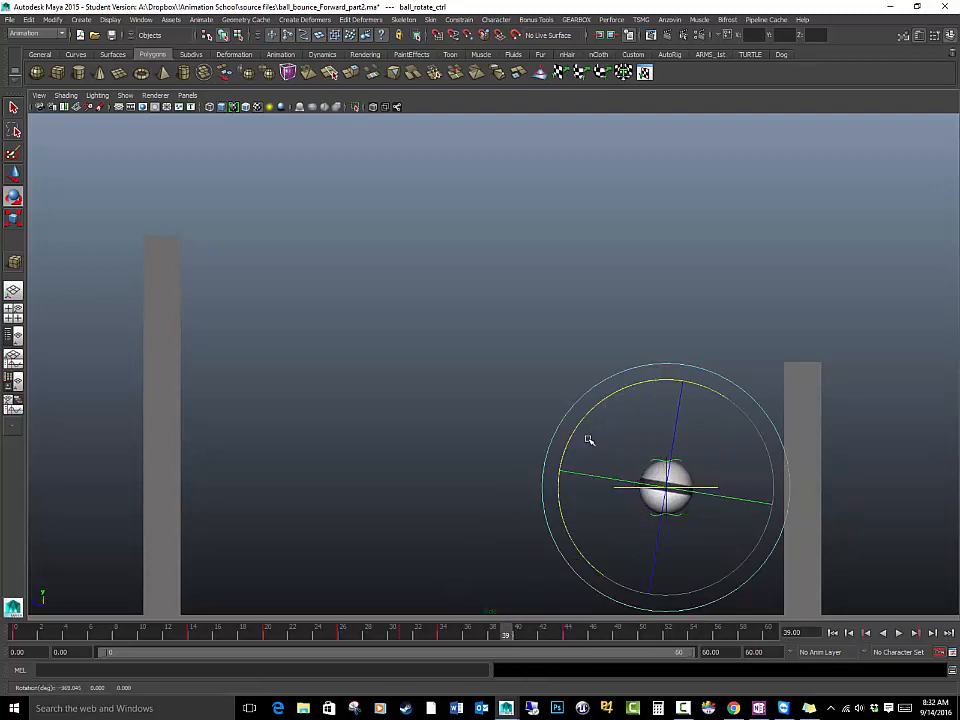
click(566, 635)
drag(549, 489, 498, 532)
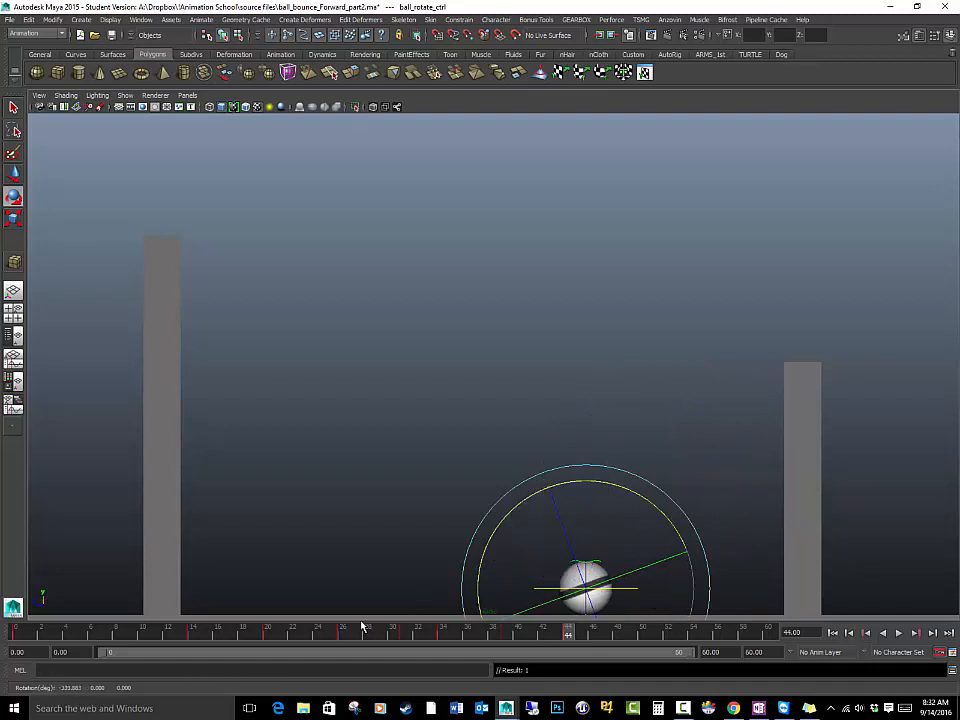
Continue the reversed spin, rotating the ball to about -260.6° at frame 55 and -235.1° at frame 60
drag(390, 634, 705, 636)
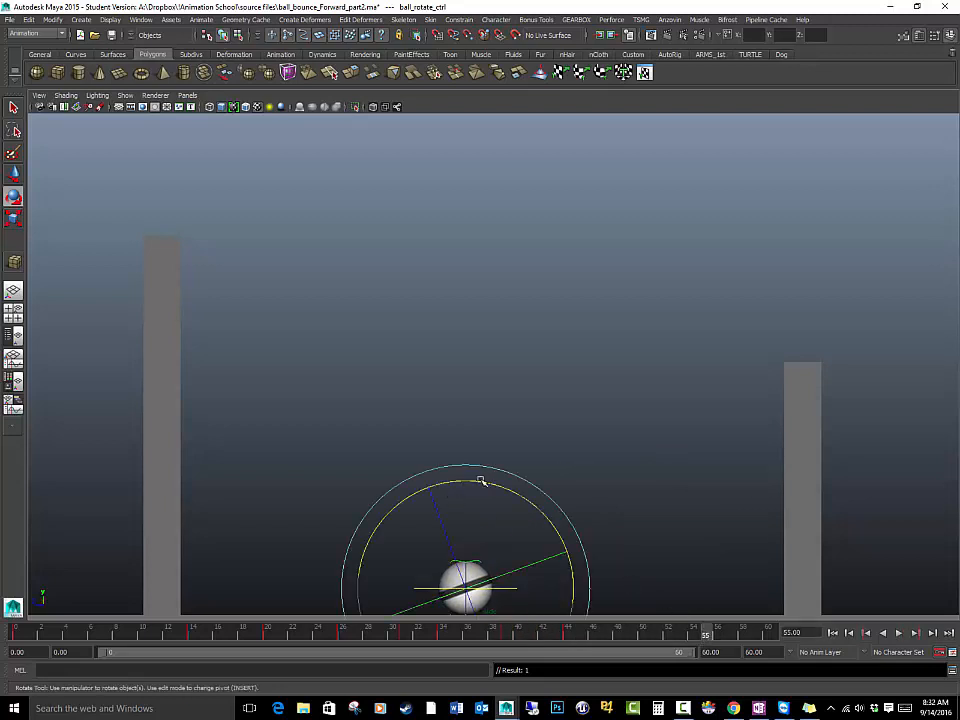
drag(481, 481, 707, 613)
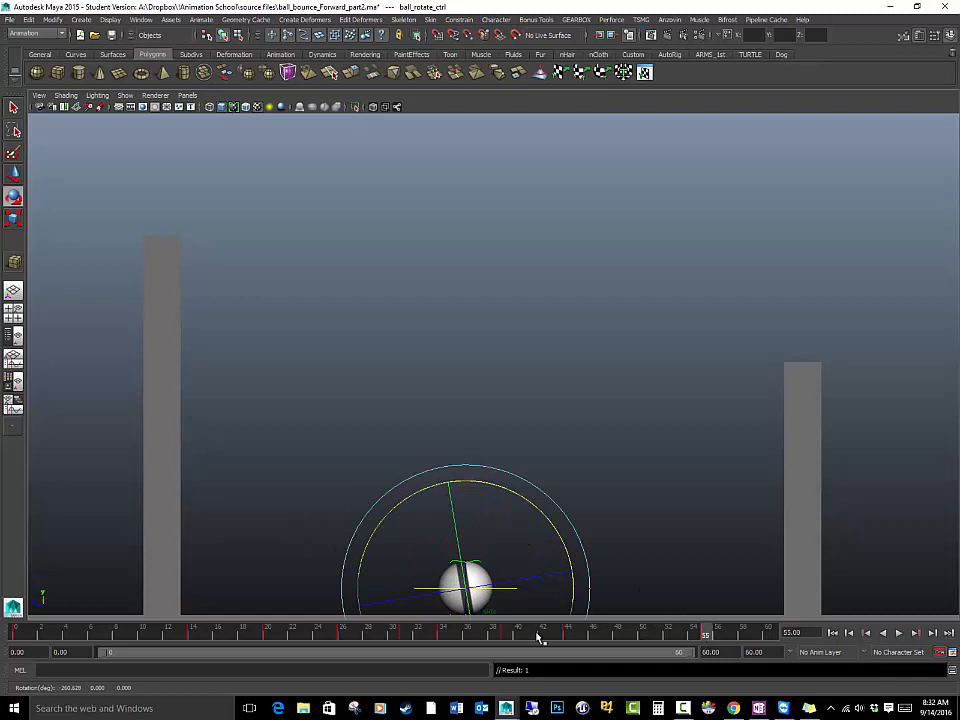
drag(537, 638, 770, 636)
drag(481, 488, 493, 527)
Review the ball's final roll by scrubbing and previewing between frames 55 and 60
click(705, 634)
mouse_move(705, 634)
mouse_down()
mouse_move(767, 636)
mouse_move(697, 648)
mouse_up()
click(707, 635)
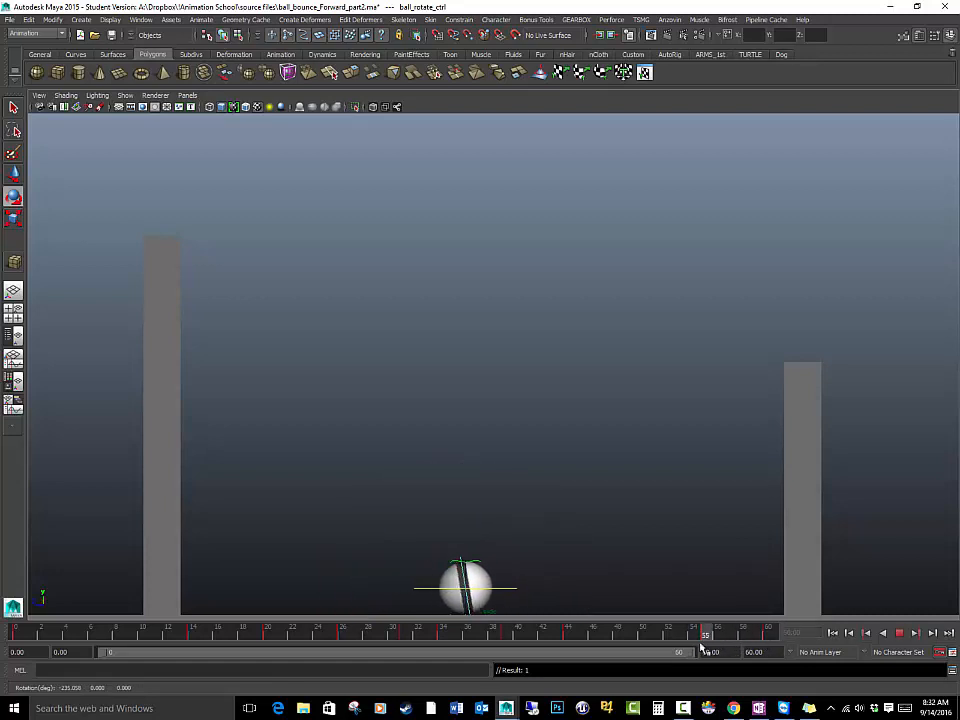
key(e)
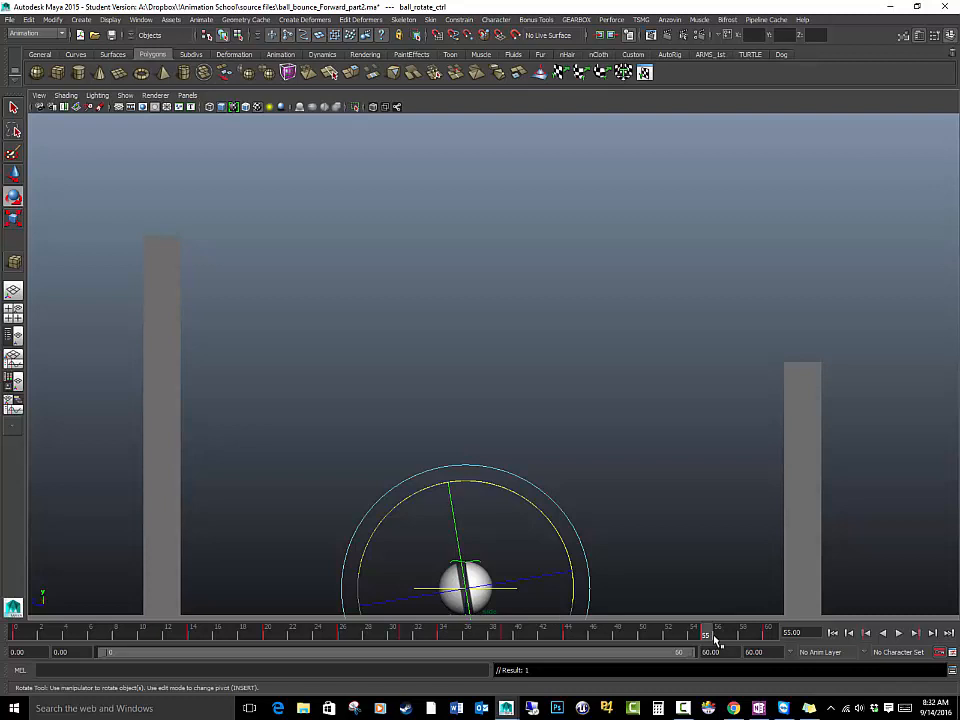
drag(717, 636, 756, 636)
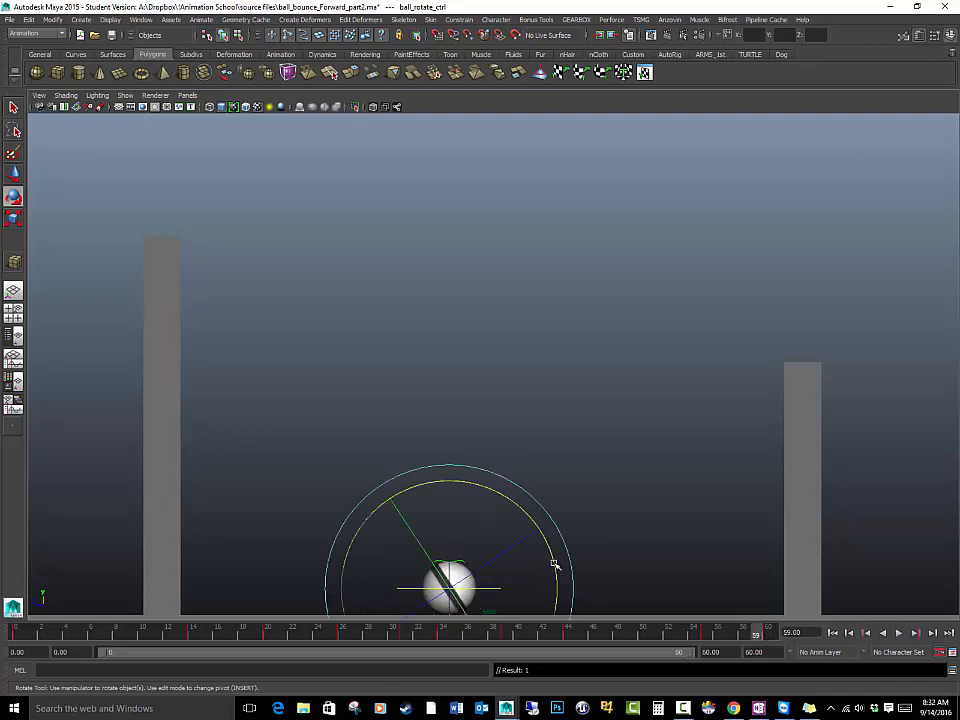
key(alt+v)
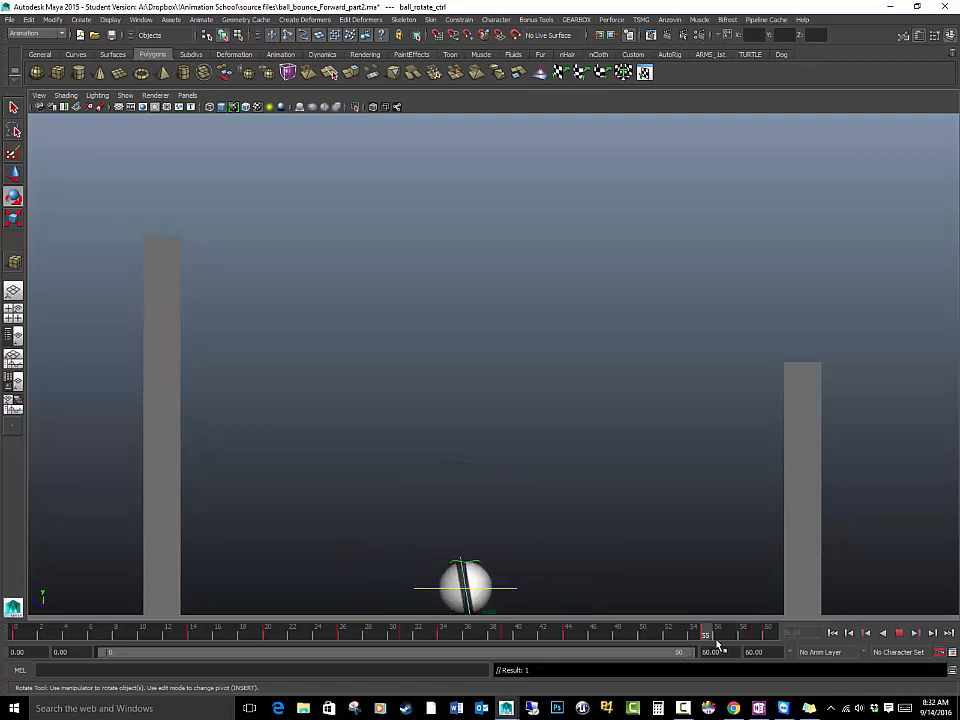
key(alt+v)
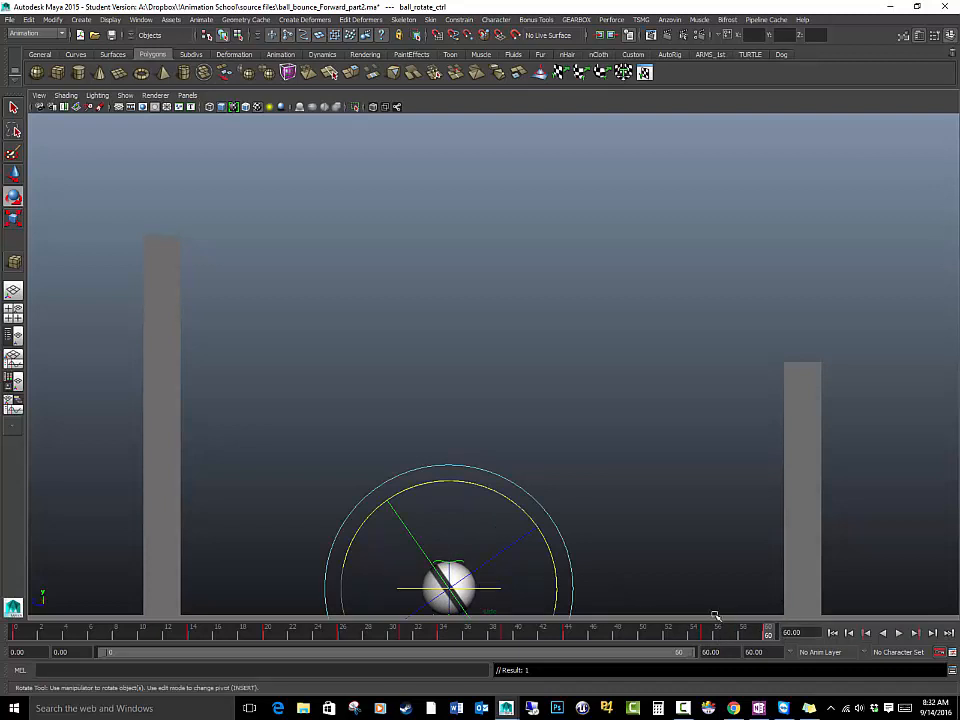
Play the whole animation with the NURBS curves temporarily hidden, and show them again after stopping playback
click(899, 632)
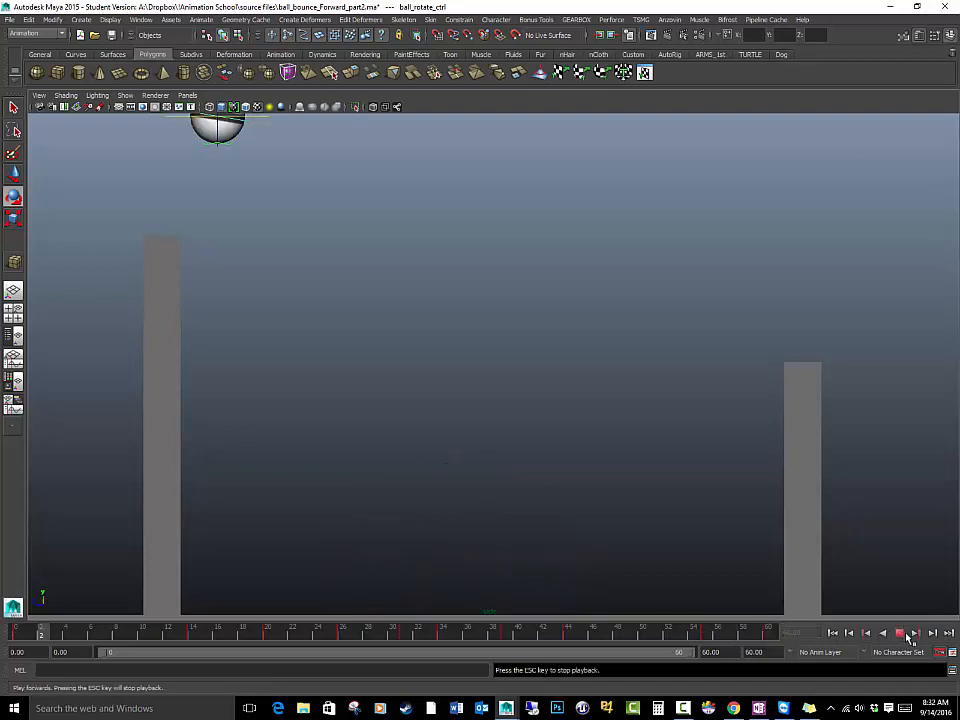
click(127, 101)
click(150, 148)
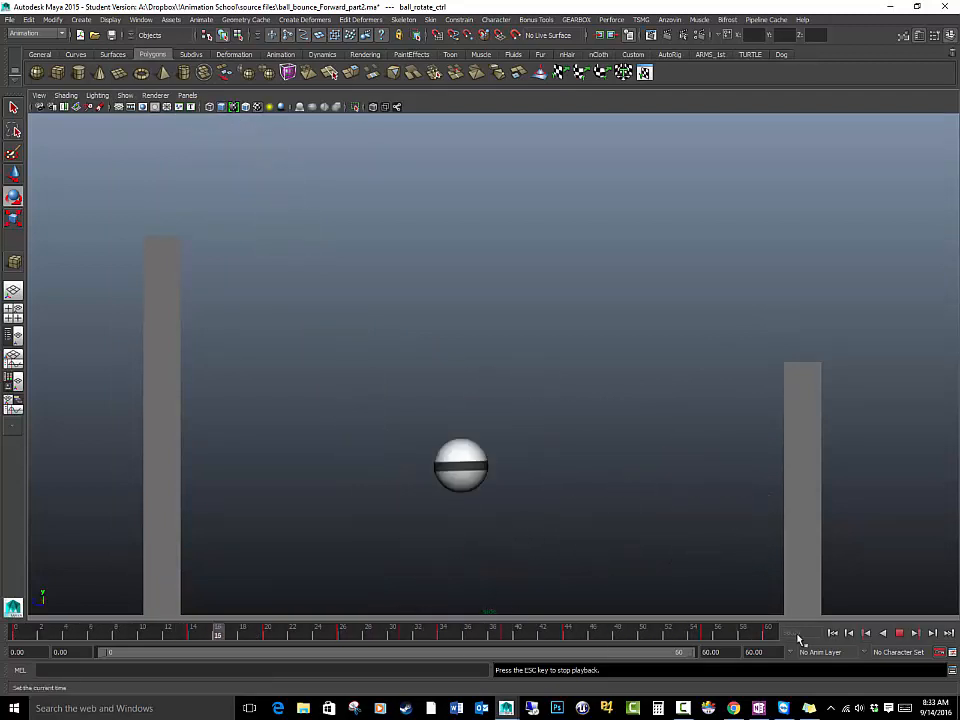
click(899, 632)
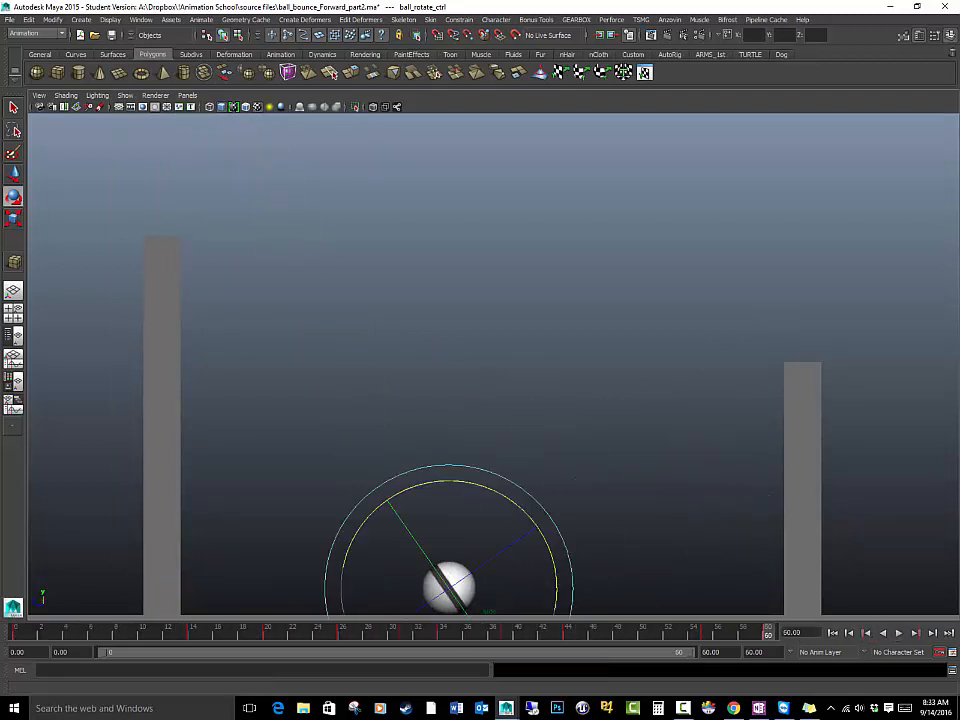
click(125, 95)
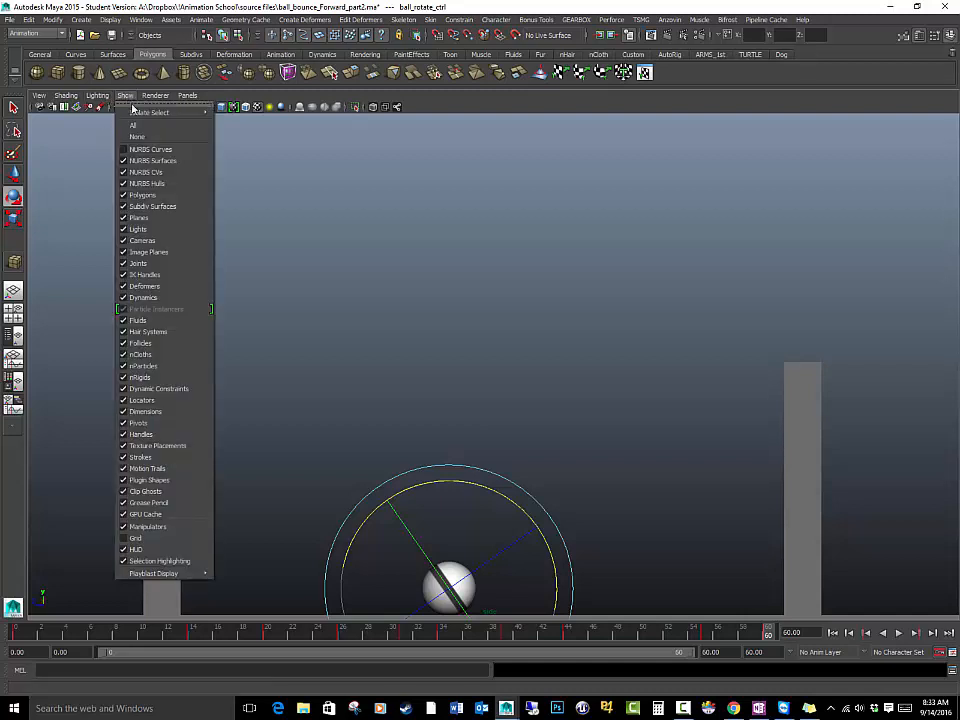
click(150, 148)
Select the ball's placement control and isolate its Translate Y curve in the Graph Editor, framing the whole curve
click(565, 511)
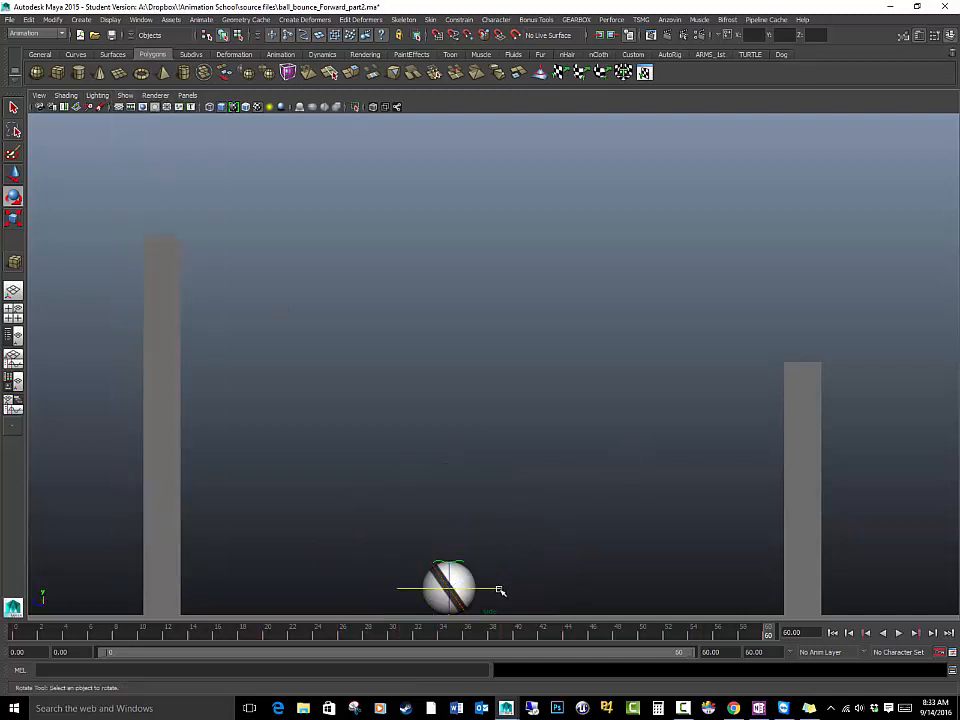
click(490, 589)
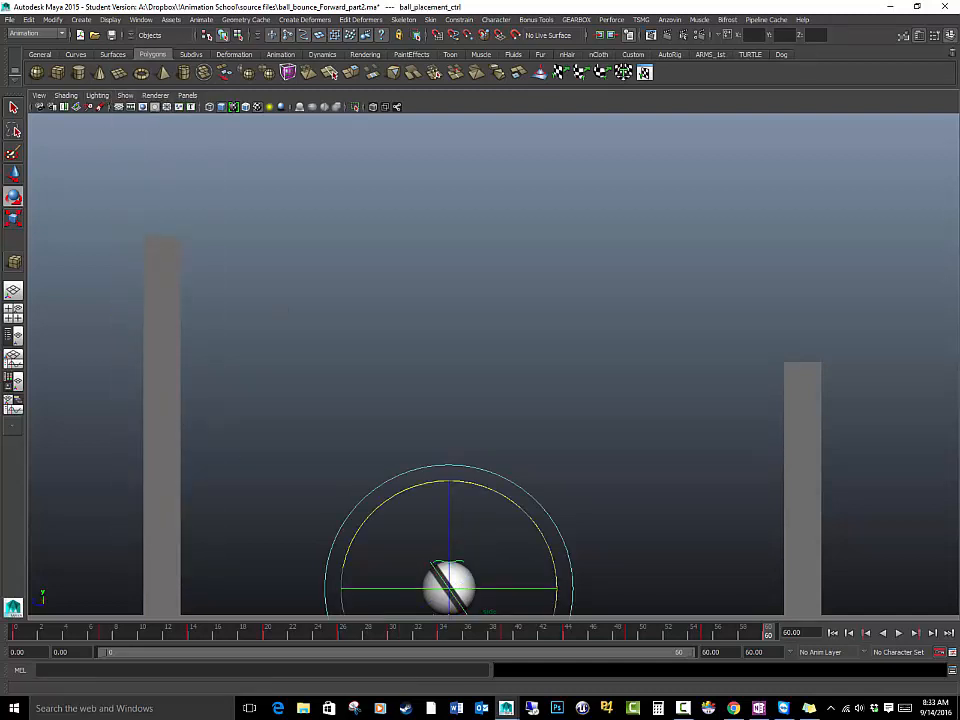
click(13, 357)
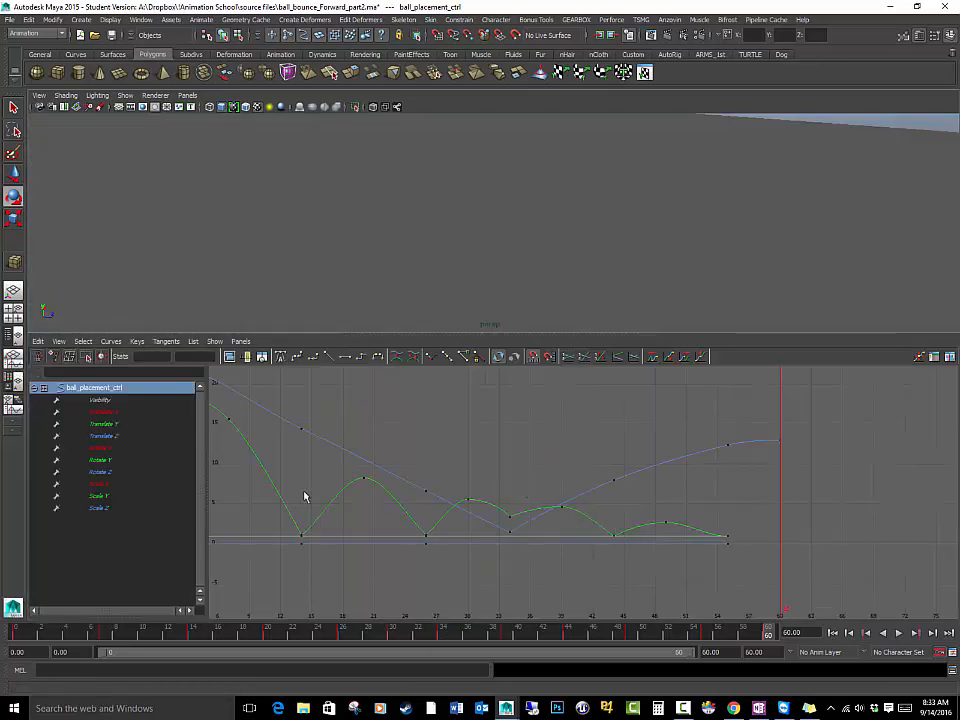
click(104, 424)
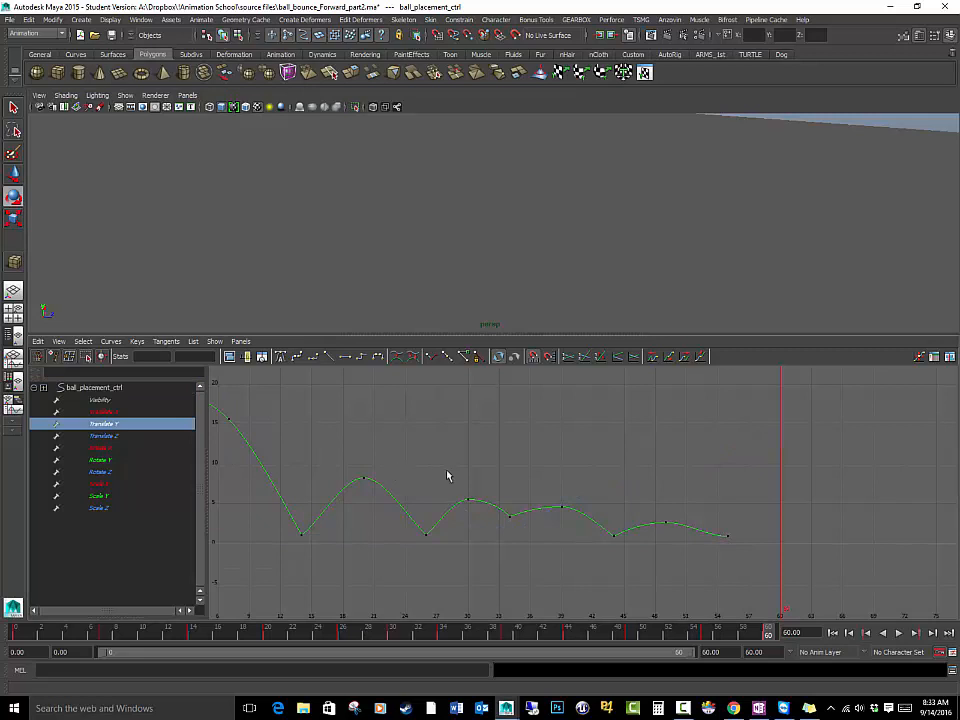
key(f)
Scrub to frame 47 and switch the view above the Graph Editor to the side camera, framing the ball and both pillars
drag(489, 631, 603, 632)
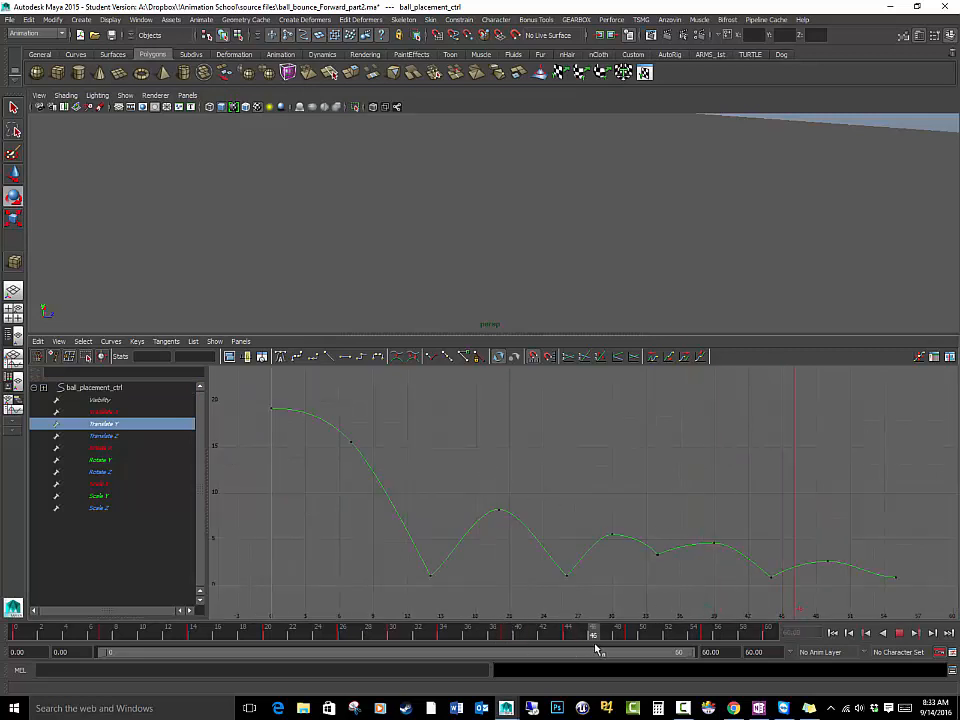
click(187, 95)
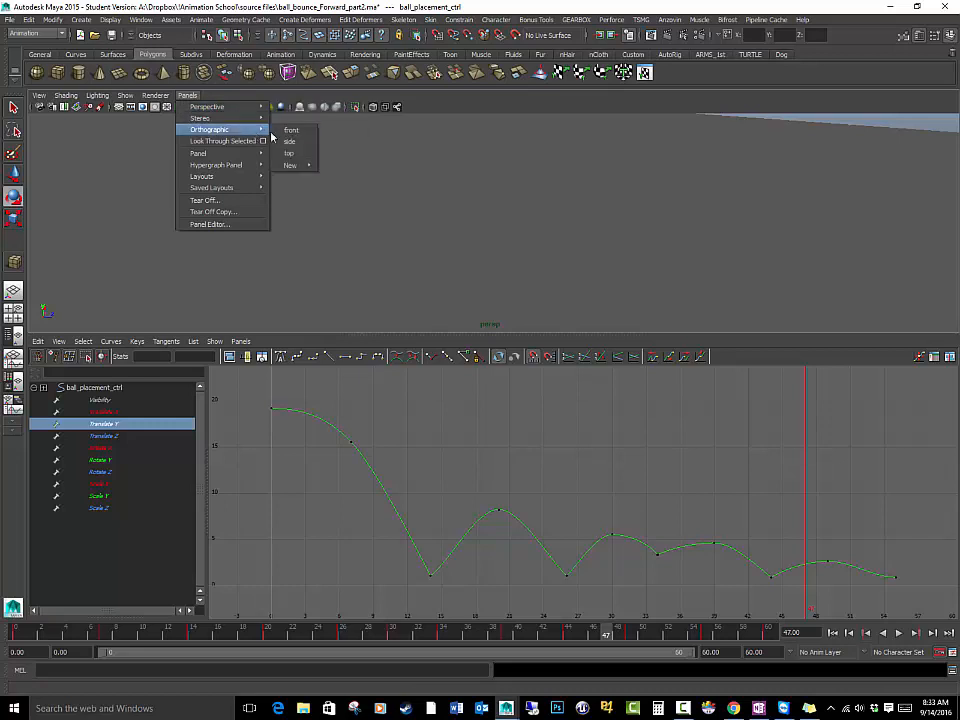
click(287, 142)
scroll(499, 223, down, 3)
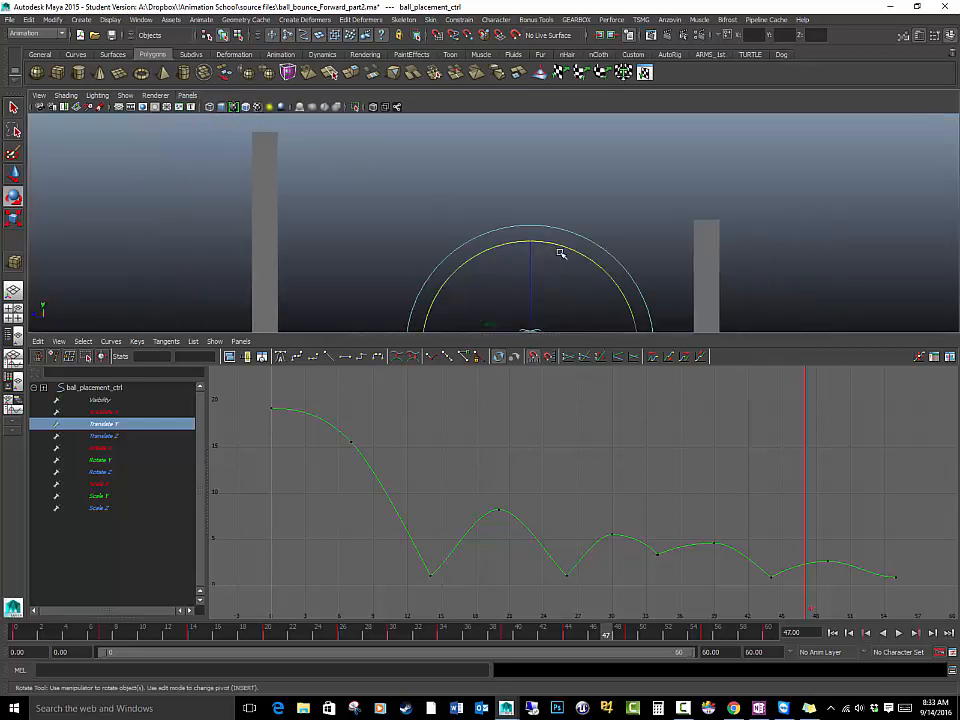
scroll(592, 240, up, 2)
scroll(602, 278, down, 3)
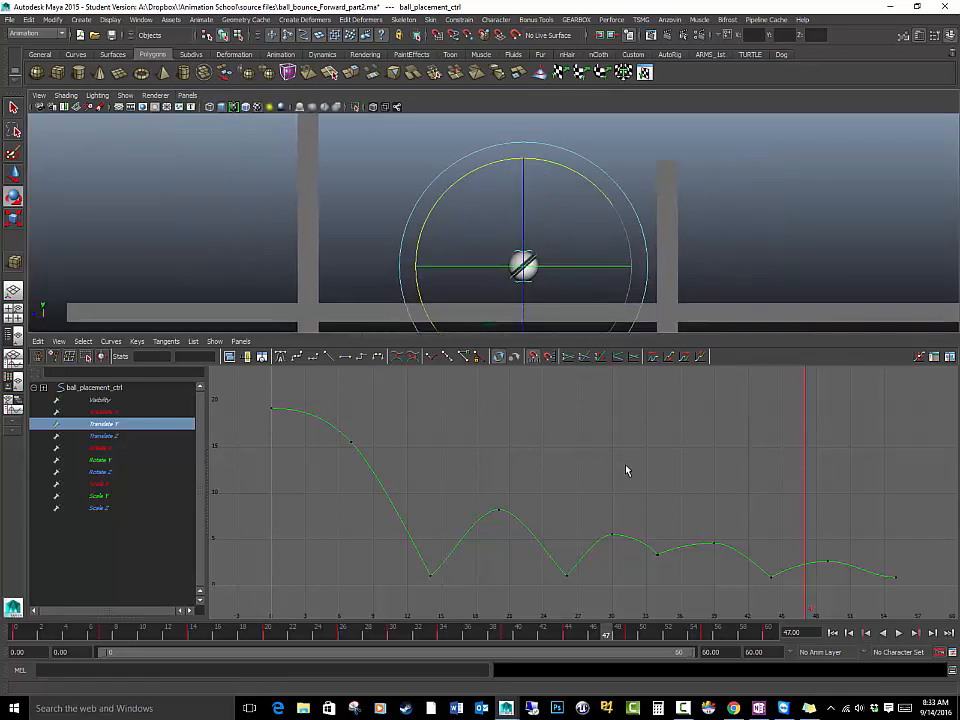
Move the last Translate Y key to frame 54 with a steeper incoming tangent, and play back the animation
drag(606, 632, 706, 638)
drag(878, 563, 903, 597)
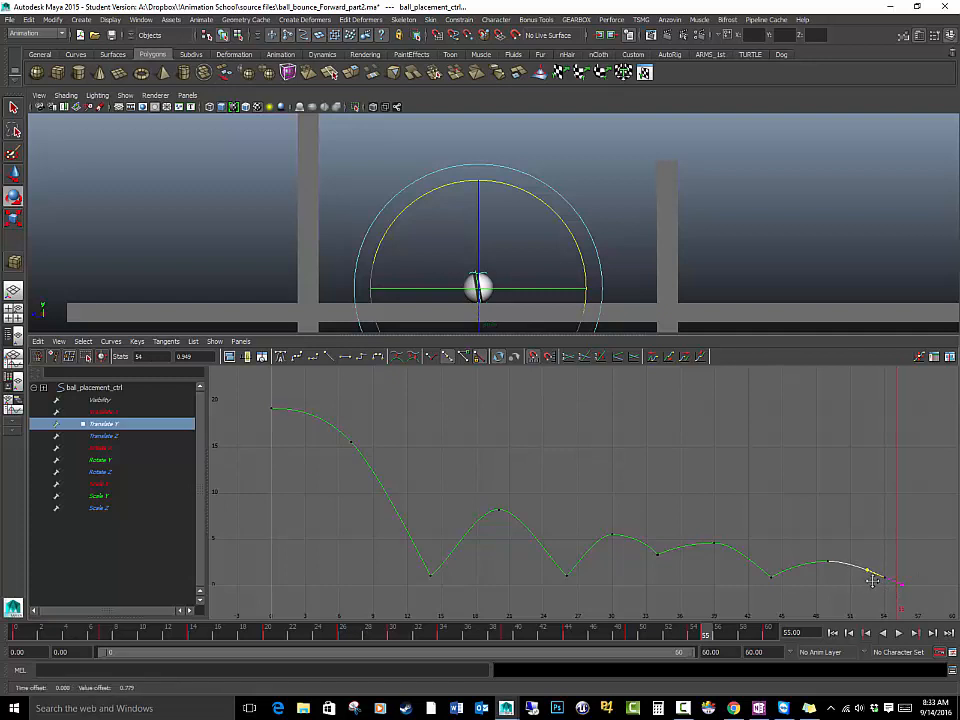
click(899, 633)
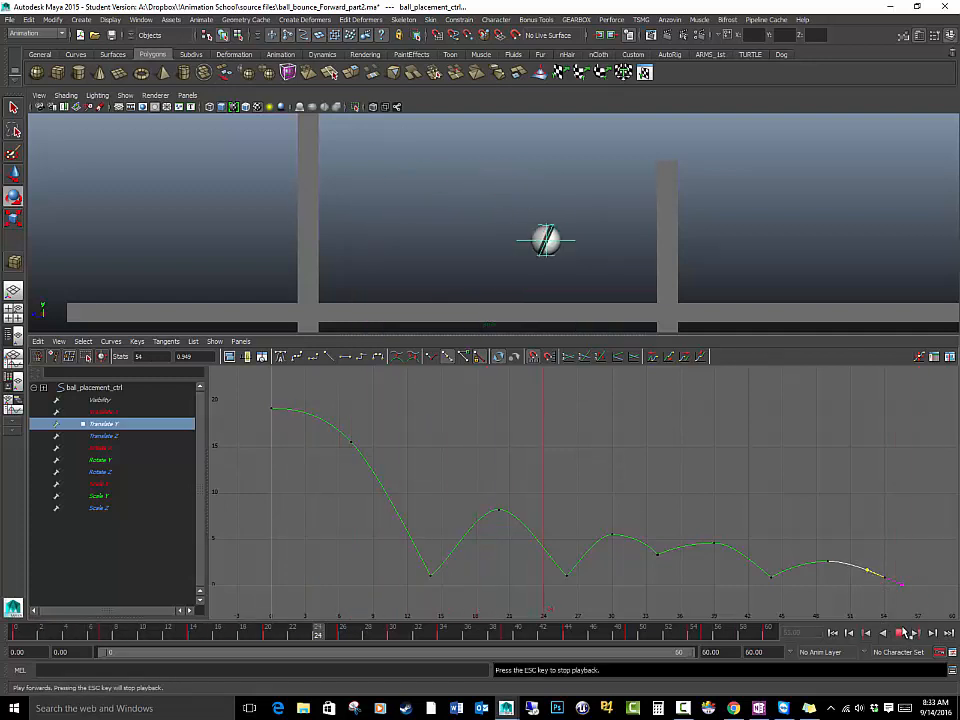